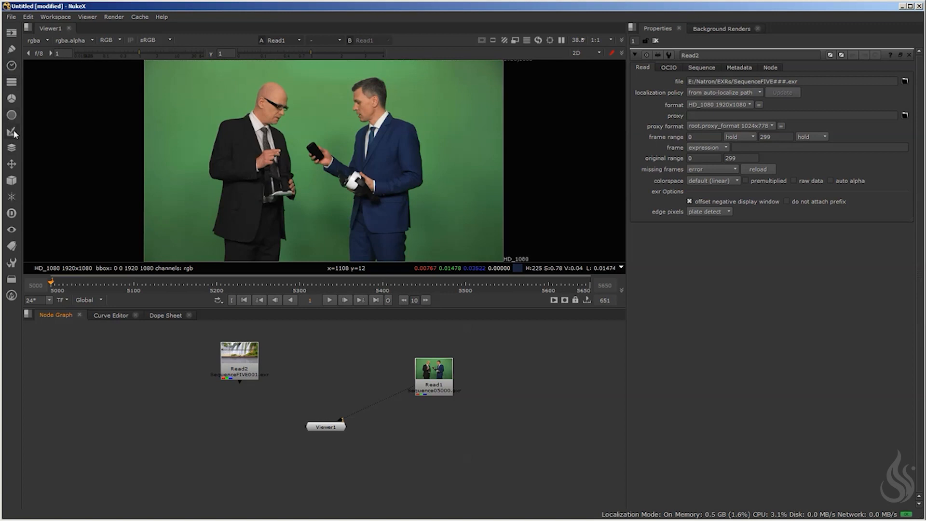
pyautogui.click(13, 132)
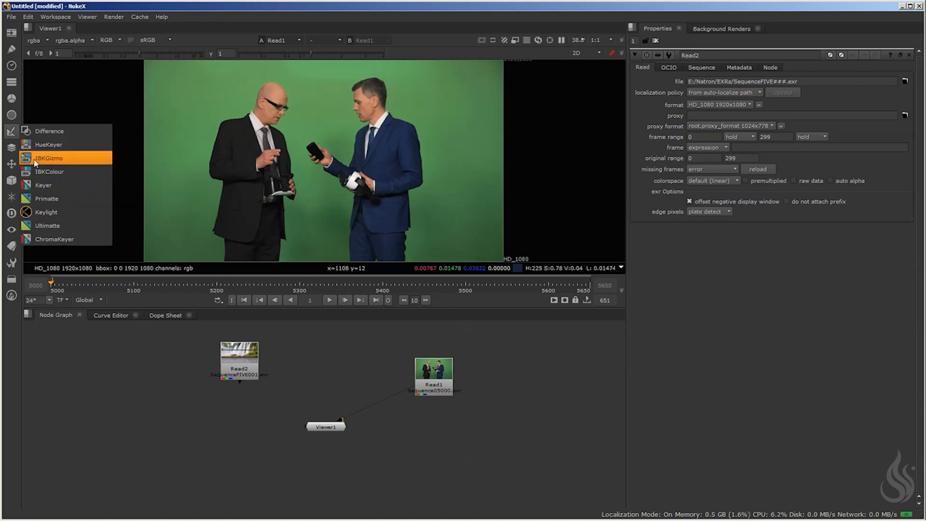
pyautogui.click(146, 5)
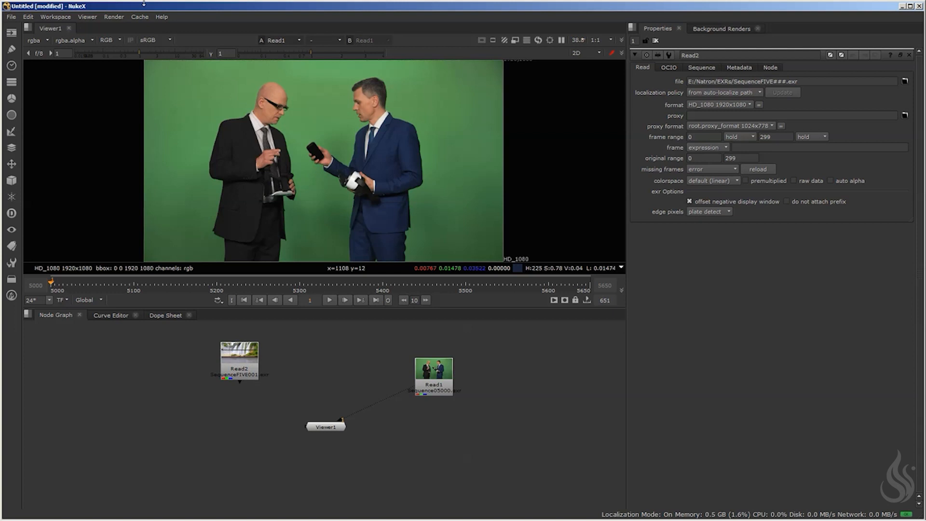
pyautogui.click(11, 131)
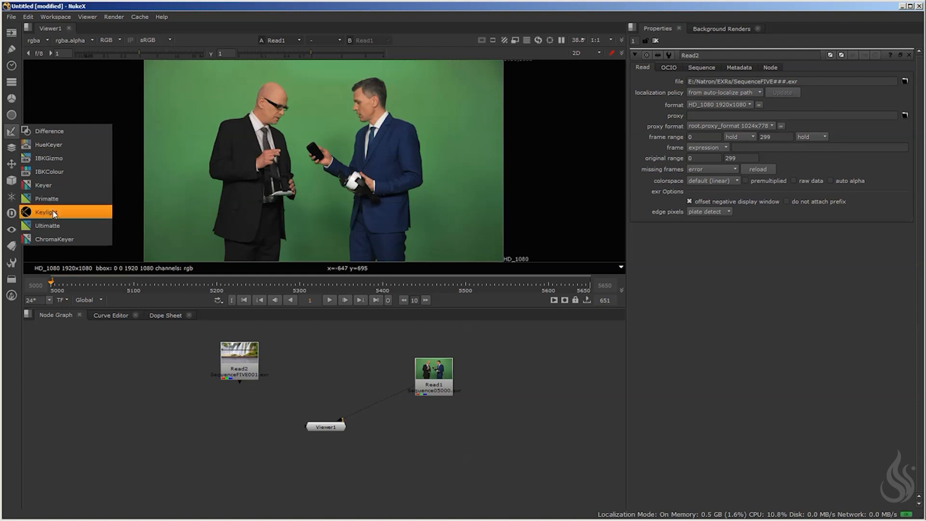
pyautogui.click(189, 9)
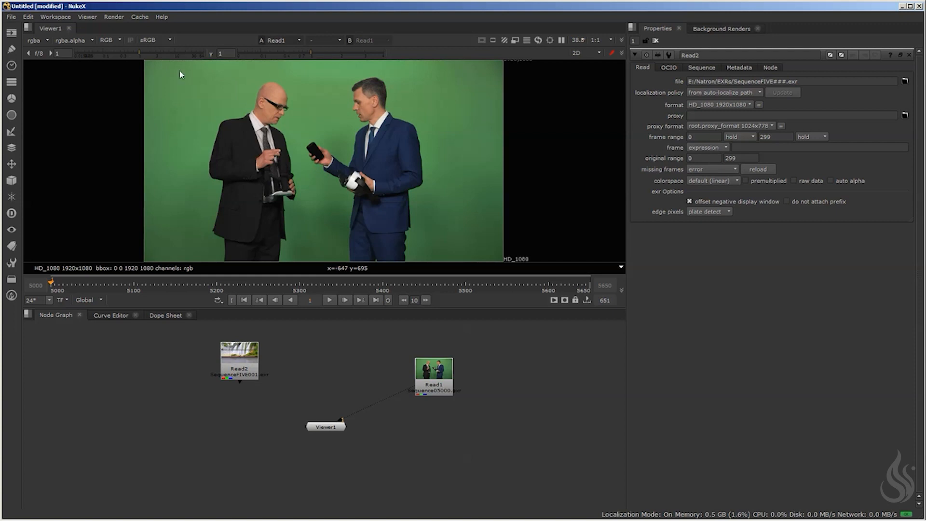
# - Add two Keylight nodes to the node graph between the Read2 and Read1 nodes
pyautogui.press('Tab')
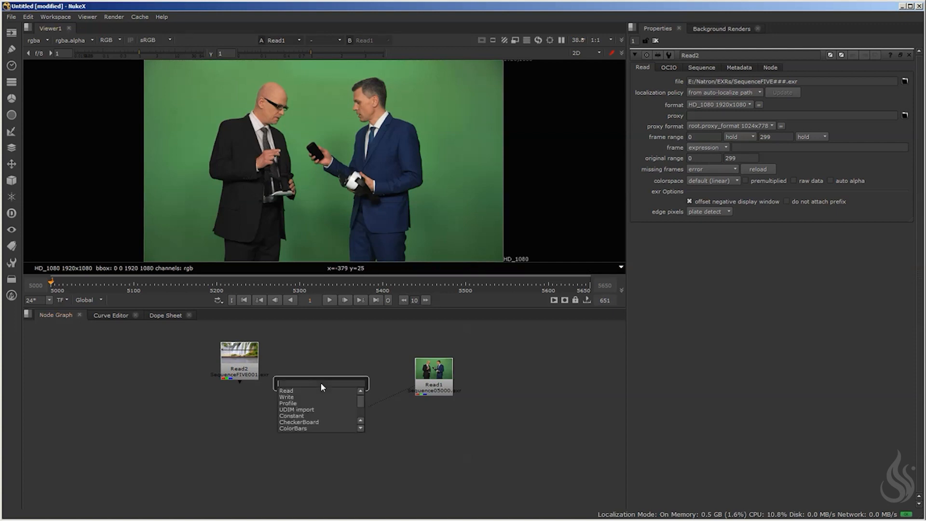
pyautogui.write('keyl')
pyautogui.press('Return')
pyautogui.click(357, 379)
pyautogui.press('Tab')
pyautogui.write('key')
pyautogui.press('Down')
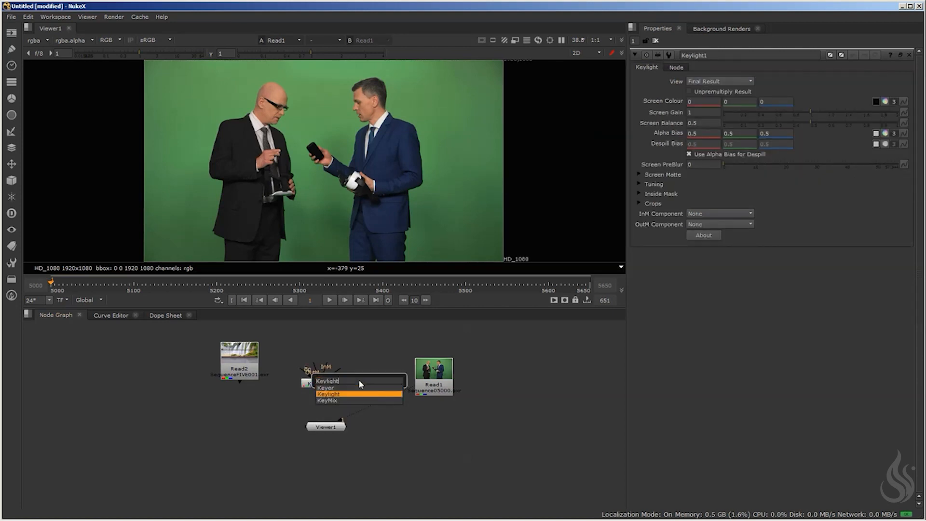
pyautogui.press('Return')
pyautogui.scroll(2, 361, 371)
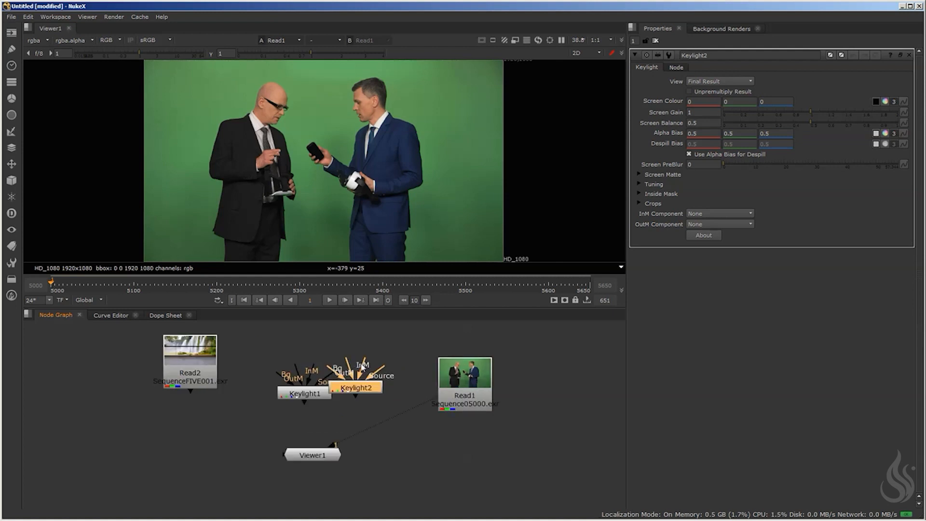
# - Spread out the node graph, placing Viewer1 below Read1, Keylight1 near Read1 and Keylight2 below Read2
pyautogui.moveTo(357, 388); pyautogui.dragTo(241, 416)
pyautogui.click(314, 455)
pyautogui.moveTo(314, 455); pyautogui.dragTo(398, 491)
pyautogui.moveTo(327, 393); pyautogui.dragTo(380, 439)
pyautogui.moveTo(239, 417); pyautogui.dragTo(268, 441)
pyautogui.moveTo(371, 446); pyautogui.dragTo(381, 410)
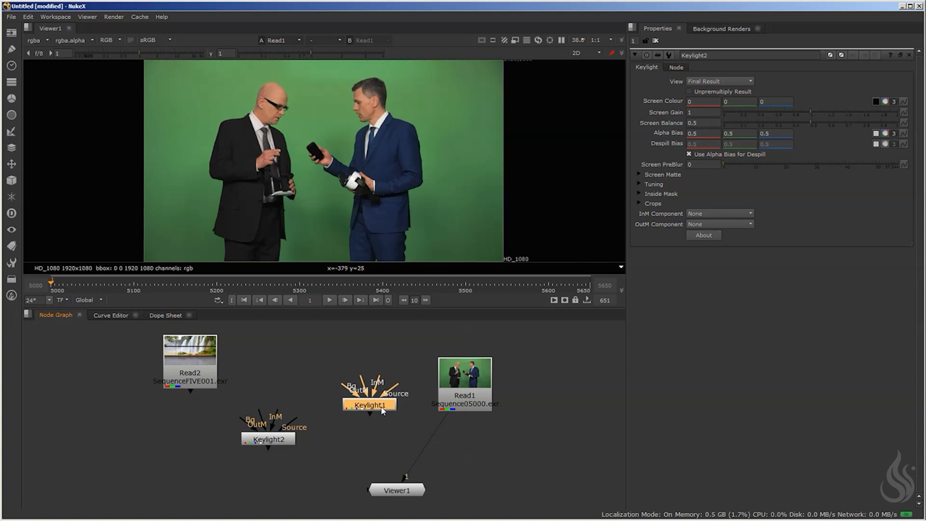
pyautogui.moveTo(282, 441); pyautogui.dragTo(295, 458)
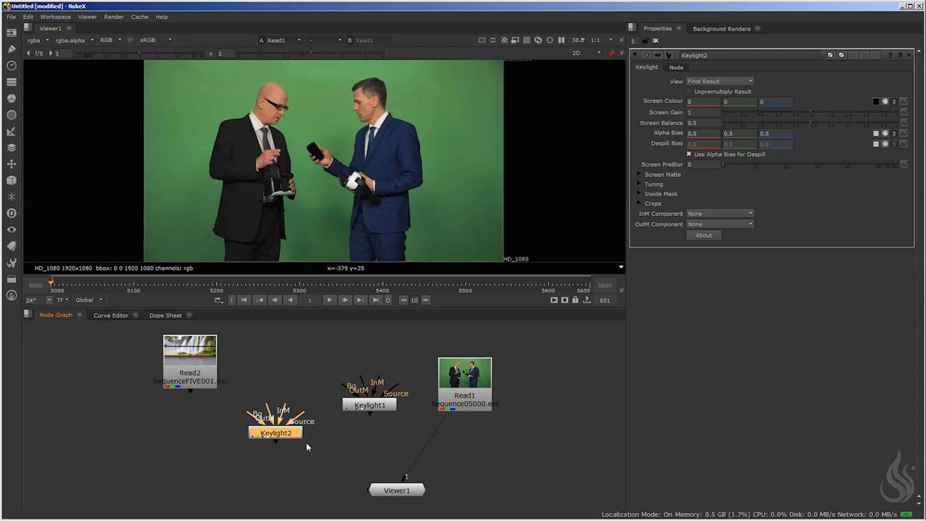
pyautogui.moveTo(371, 406)
pyautogui.mouseDown()
pyautogui.moveTo(366, 371)
pyautogui.moveTo(376, 389)
pyautogui.mouseUp()
pyautogui.moveTo(269, 434); pyautogui.dragTo(276, 388)
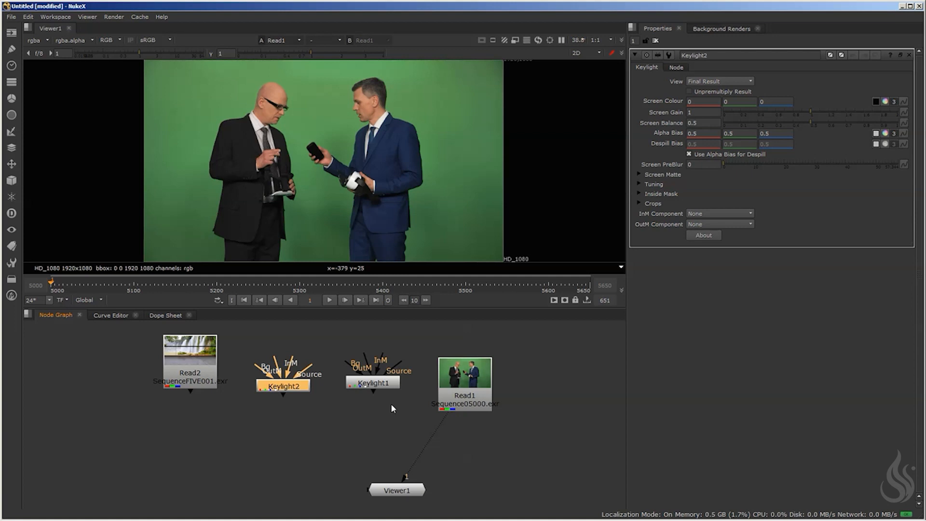
pyautogui.click(369, 386)
pyautogui.moveTo(370, 388); pyautogui.dragTo(382, 382)
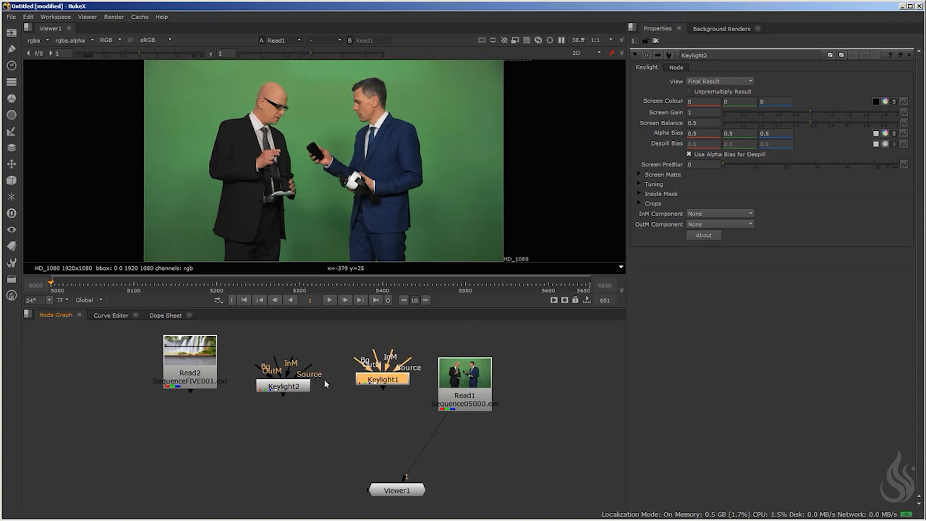
pyautogui.moveTo(296, 387); pyautogui.dragTo(286, 416)
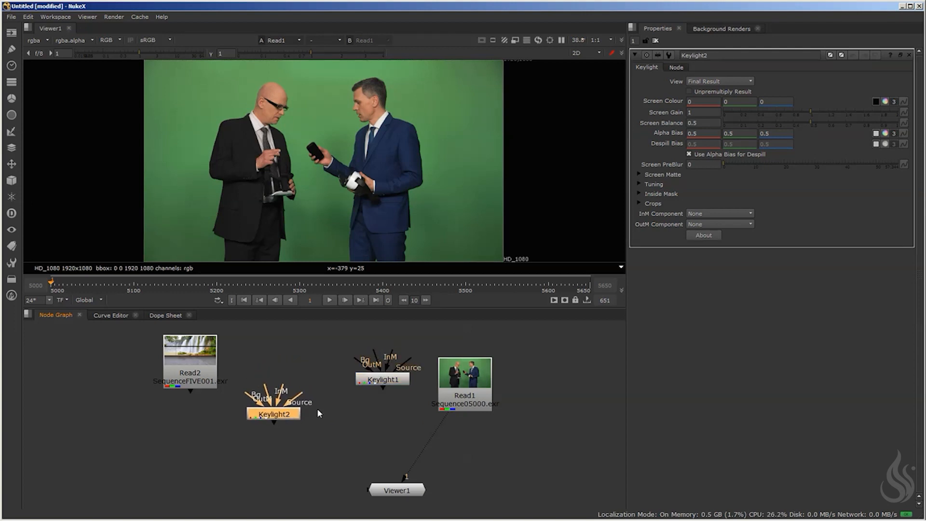
pyautogui.moveTo(383, 381)
pyautogui.mouseDown()
pyautogui.moveTo(391, 375)
pyautogui.moveTo(368, 370)
pyautogui.moveTo(380, 379)
pyautogui.mouseUp()
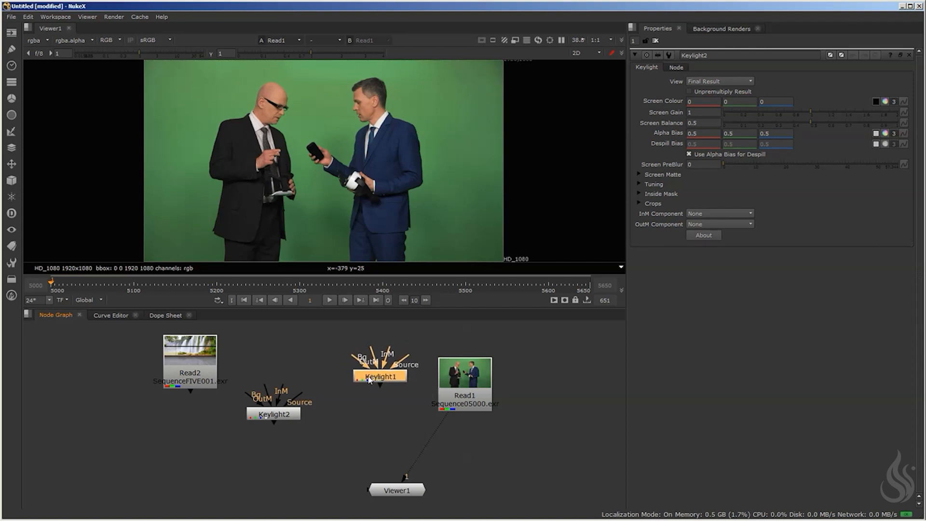
pyautogui.moveTo(276, 416)
pyautogui.mouseDown()
pyautogui.moveTo(253, 384)
pyautogui.moveTo(282, 393)
pyautogui.moveTo(271, 401)
pyautogui.moveTo(281, 403)
pyautogui.mouseUp()
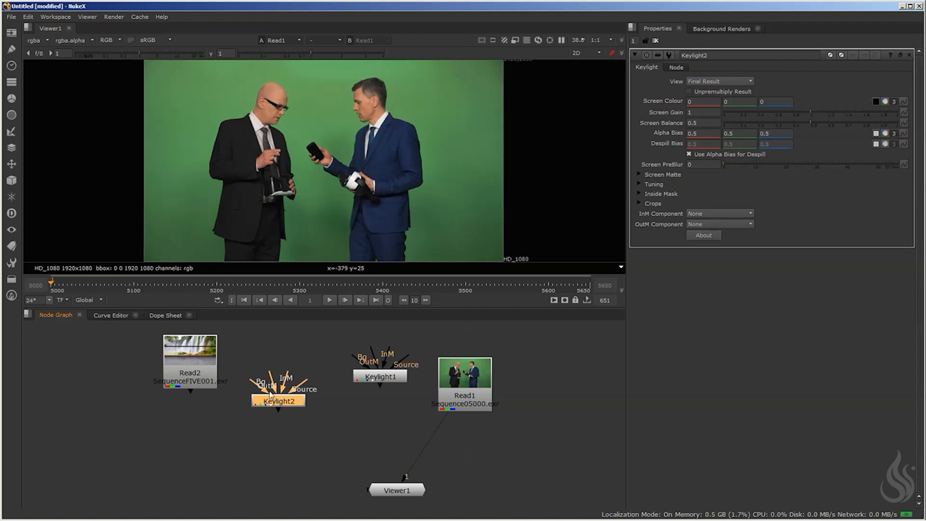
pyautogui.moveTo(386, 380); pyautogui.dragTo(379, 396)
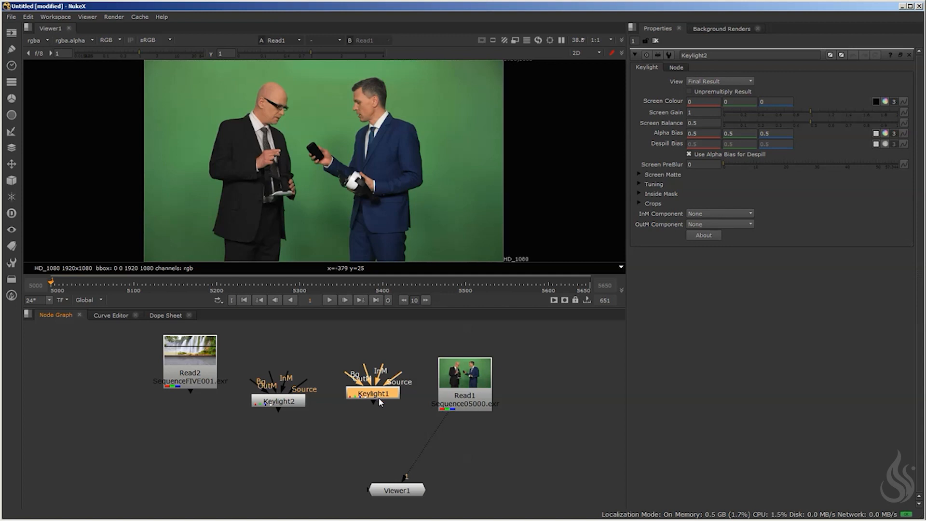
# - Connect Keylight1's Source input to the Read1 greenscreen footage and display Keylight1 in Viewer1, keeping the nodes neatly spaced
pyautogui.moveTo(377, 398); pyautogui.dragTo(371, 407)
pyautogui.moveTo(266, 407); pyautogui.dragTo(254, 437)
pyautogui.click(369, 406)
pyautogui.moveTo(394, 409); pyautogui.dragTo(462, 397)
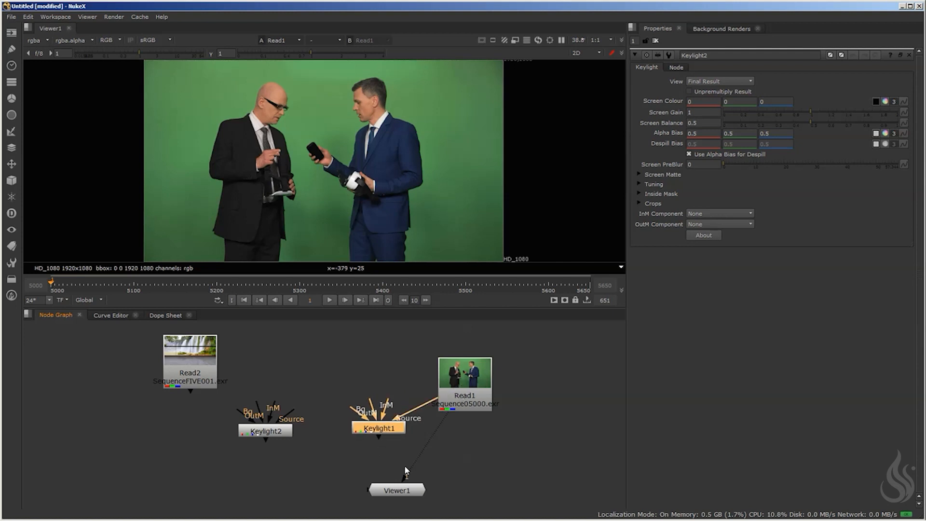
pyautogui.press('1')
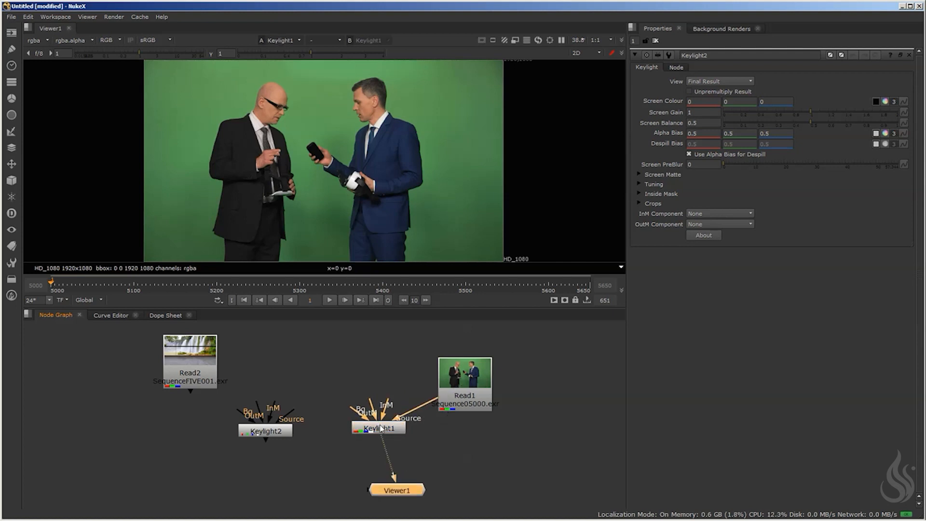
pyautogui.moveTo(386, 431); pyautogui.dragTo(411, 429)
pyautogui.moveTo(458, 402); pyautogui.dragTo(466, 389)
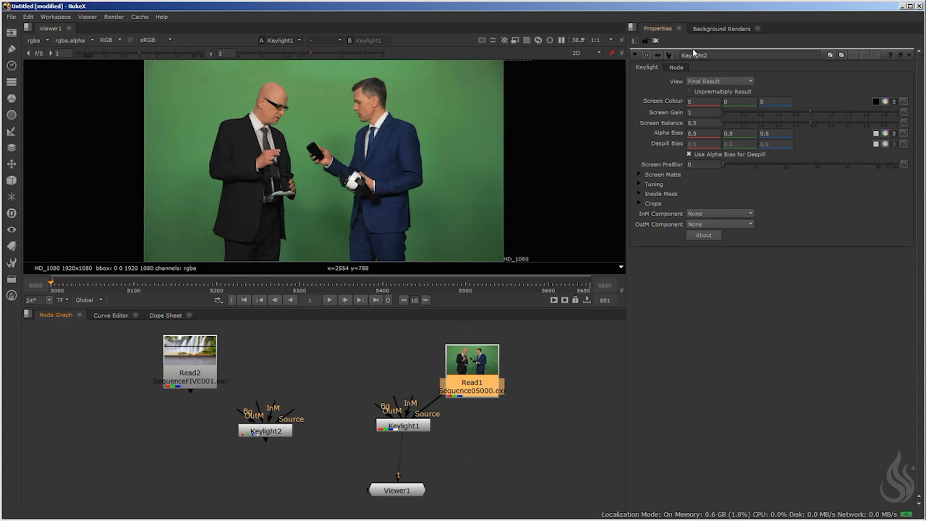
pyautogui.moveTo(401, 429); pyautogui.dragTo(389, 416)
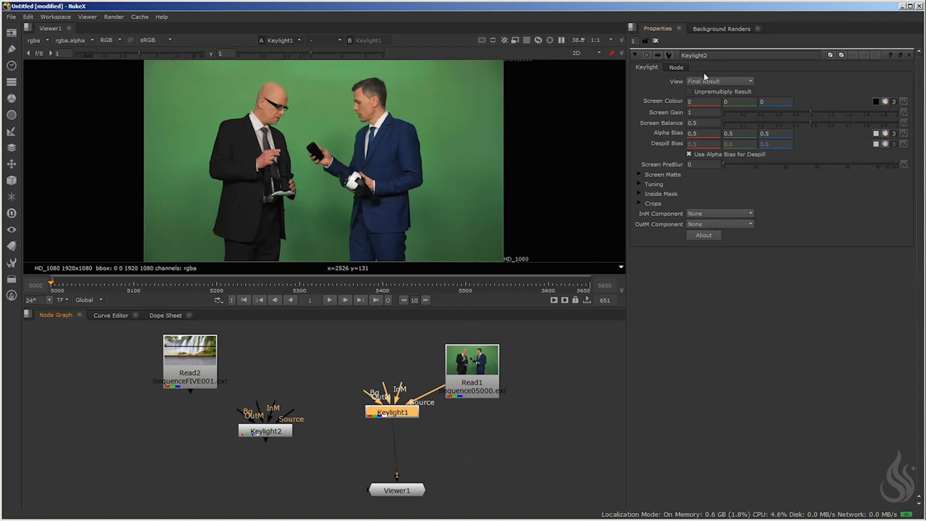
# - Close all open node properties and open only the properties of Keylight1
pyautogui.click(656, 41)
pyautogui.doubleClick(404, 414)
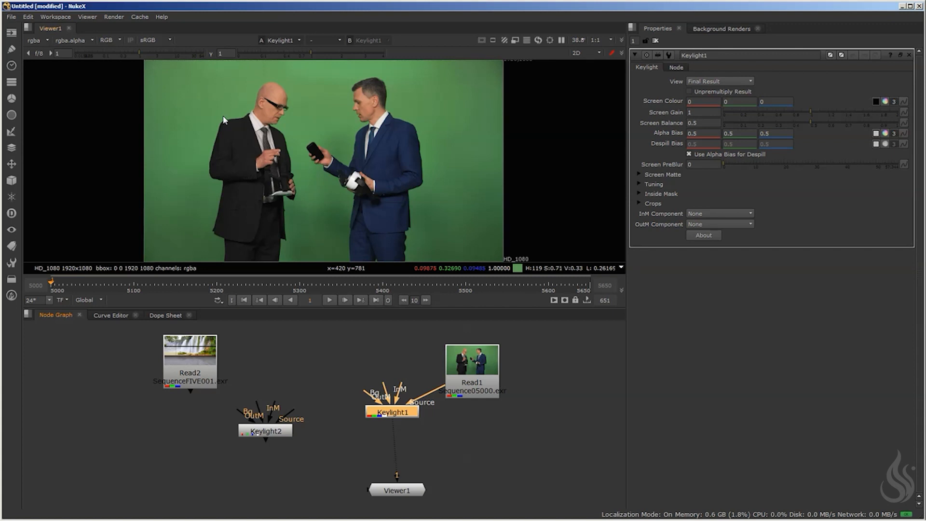
pyautogui.moveTo(374, 413); pyautogui.dragTo(363, 403)
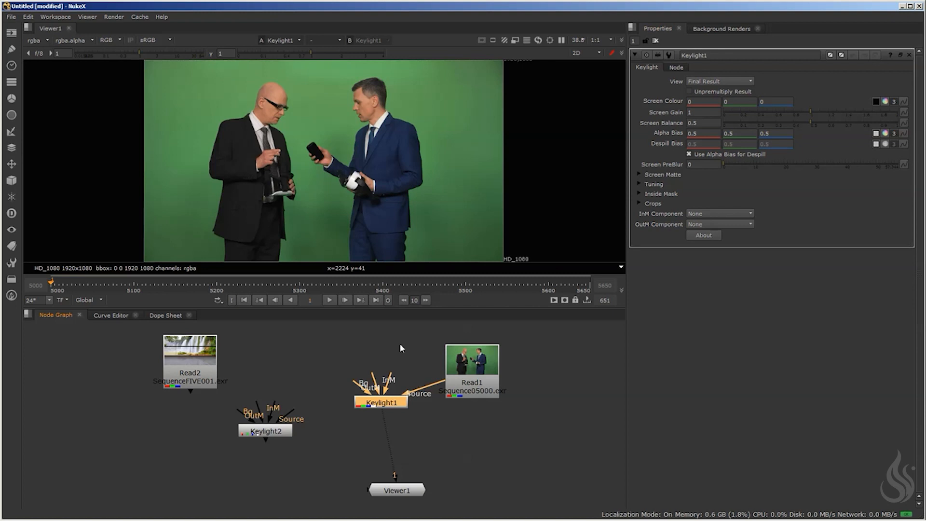
pyautogui.moveTo(388, 403)
pyautogui.mouseDown()
pyautogui.moveTo(391, 420)
pyautogui.moveTo(391, 407)
pyautogui.mouseUp()
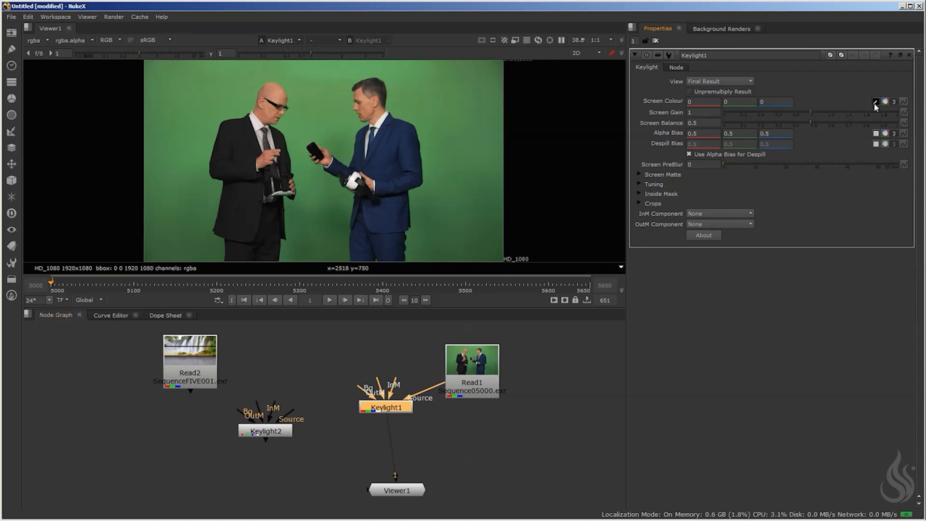
# - Sample the green backdrop beside the blue-suited man as Keylight1's Screen Colour, about 0.084, 0.274, 0.078, and display the alpha channel
pyautogui.keyDown('ctrl'); pyautogui.click(447, 97); pyautogui.keyUp('ctrl')
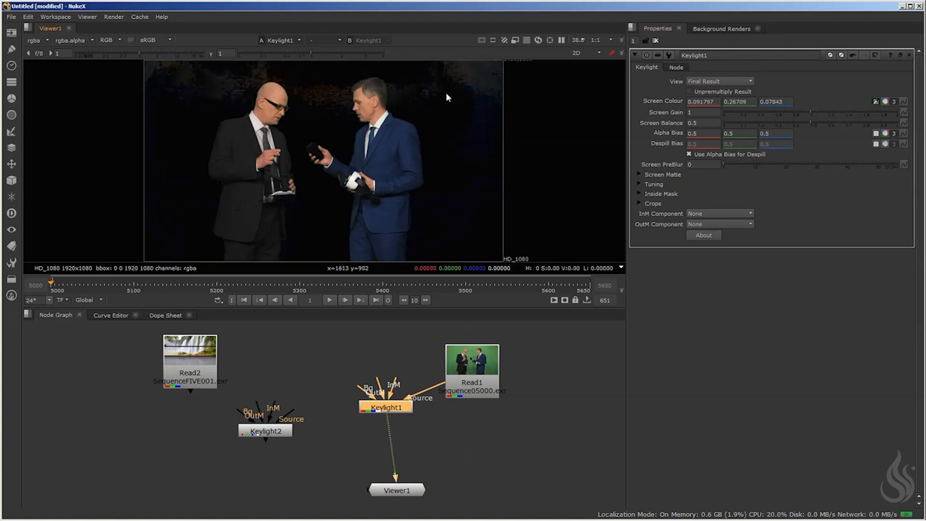
pyautogui.keyDown('ctrl'); pyautogui.moveTo(447, 97); pyautogui.dragTo(445, 118); pyautogui.keyUp('ctrl')
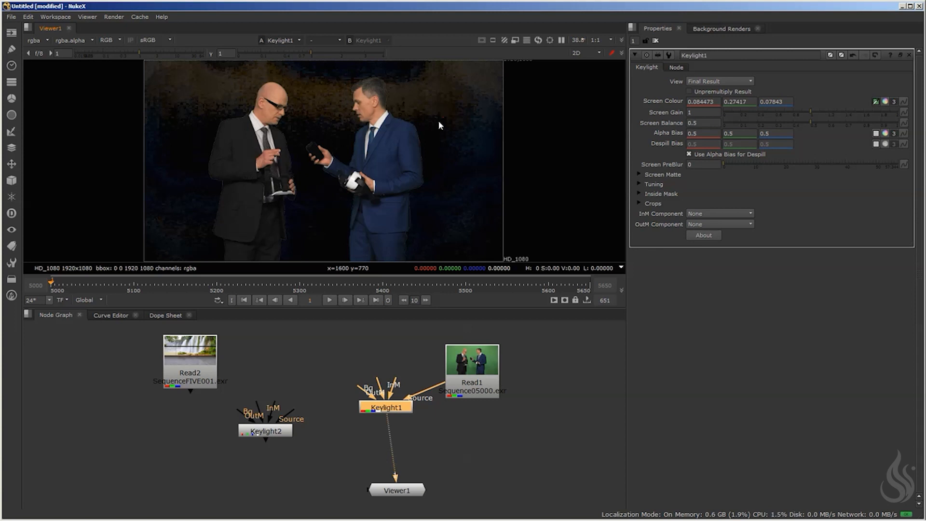
pyautogui.press('a')
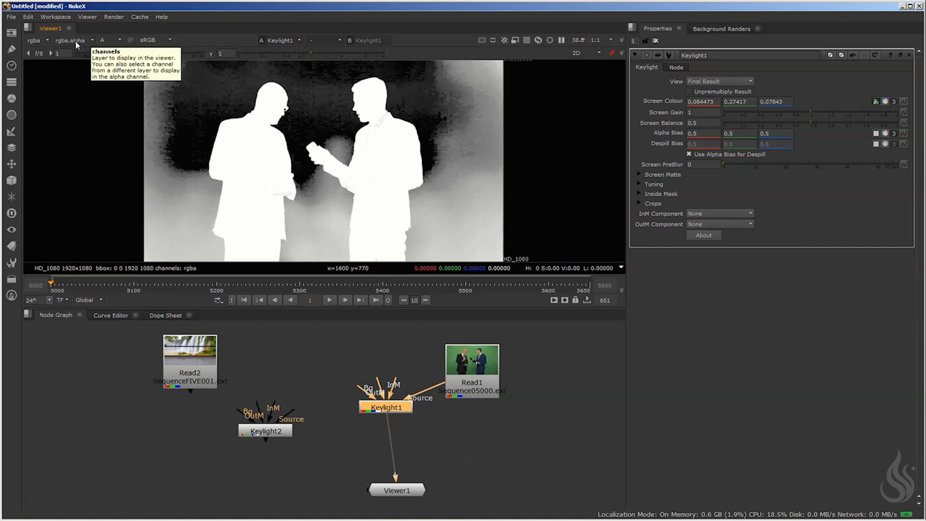
pyautogui.click(92, 42)
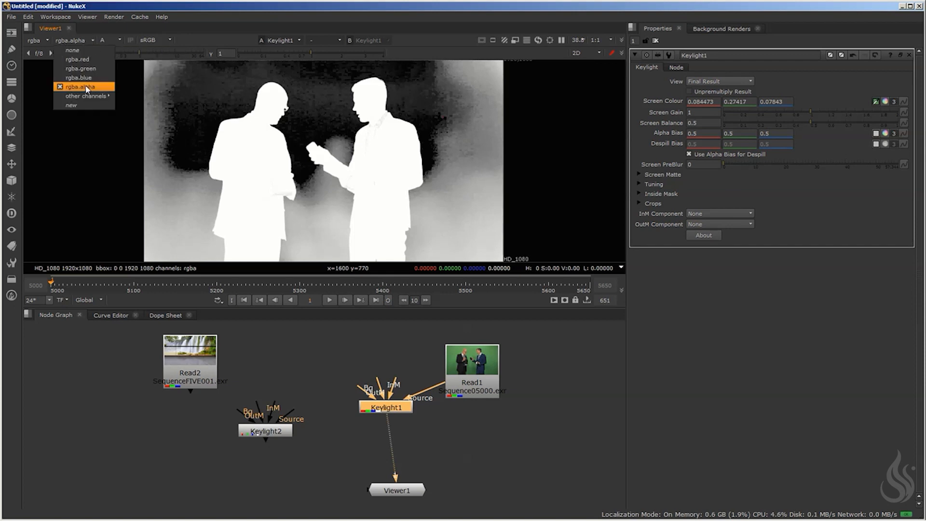
pyautogui.click(87, 39)
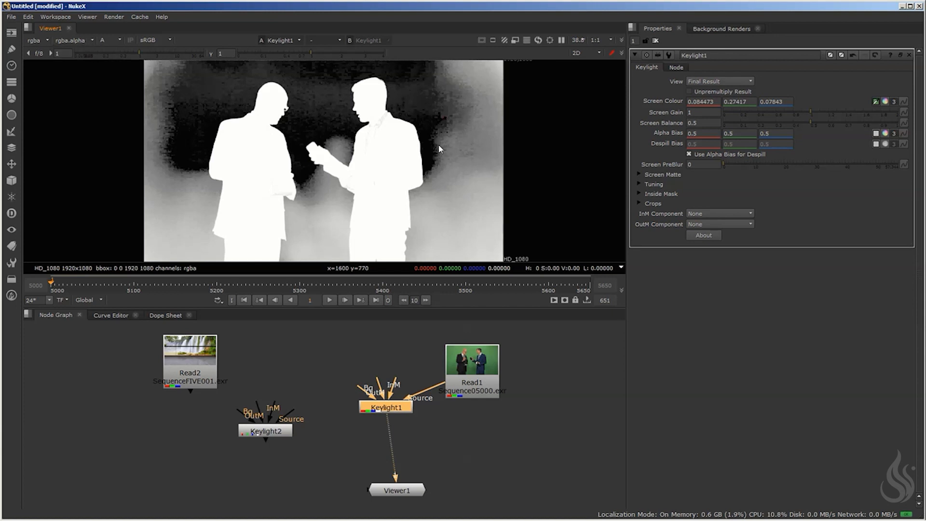
pyautogui.click(119, 40)
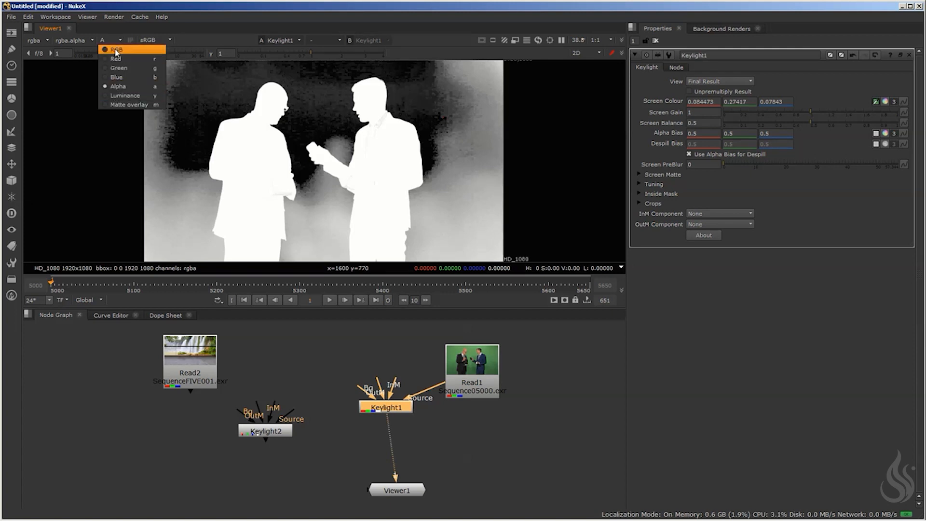
pyautogui.click(117, 4)
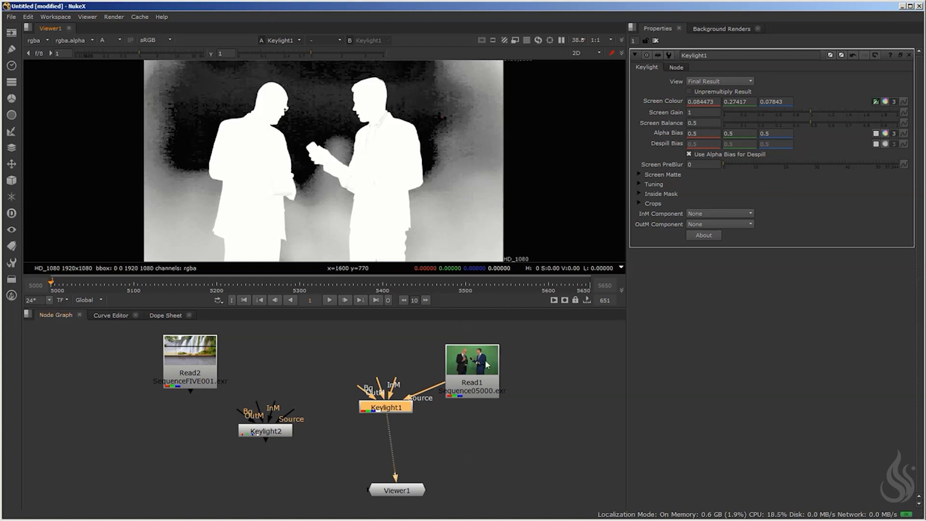
# - Examine the unevenness of the green backdrop in the Read1 node's thumbnail at close range
pyautogui.scroll(10, 483, 364)
pyautogui.moveTo(572, 346); pyautogui.dragTo(449, 386, button='middle')
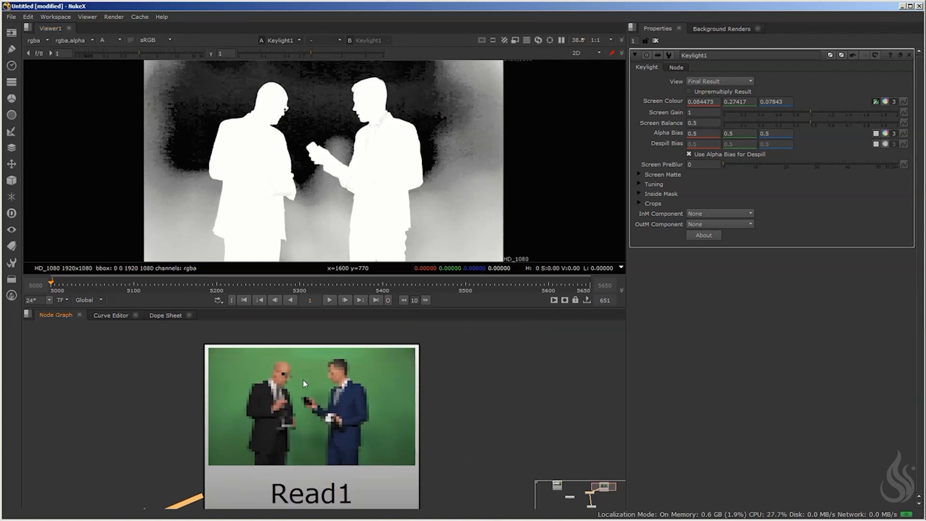
pyautogui.moveTo(466, 368); pyautogui.dragTo(488, 361, button='middle')
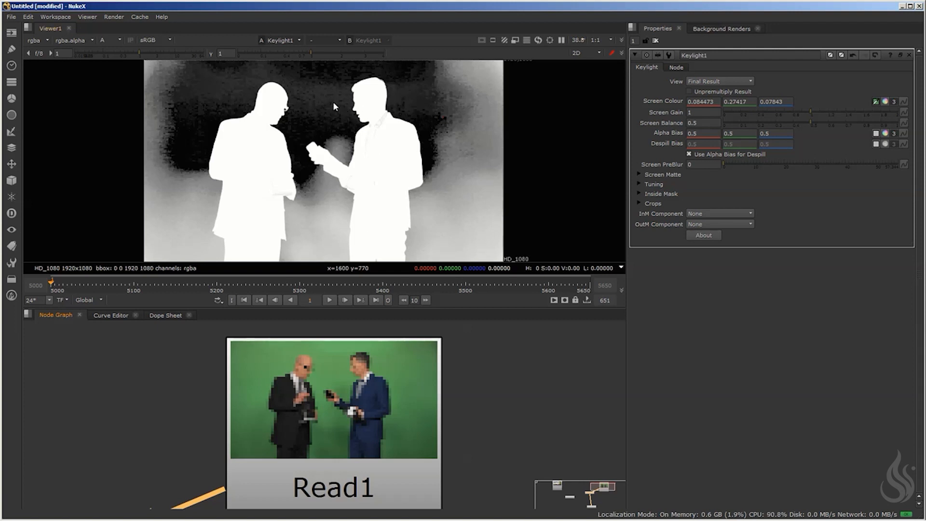
# - Revert Keylight1's sampled Screen Colour and switch the viewer back to the RGB channels
pyautogui.click(875, 56)
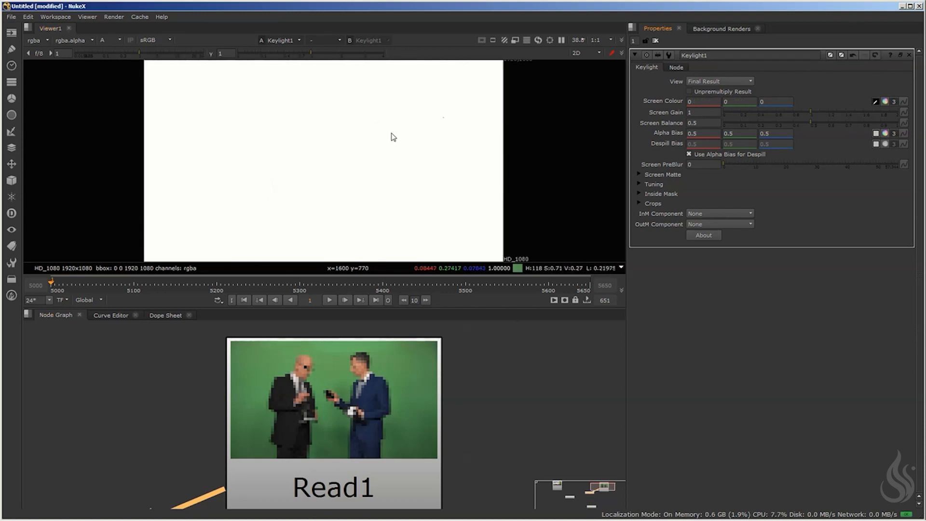
pyautogui.click(119, 41)
pyautogui.click(110, 48)
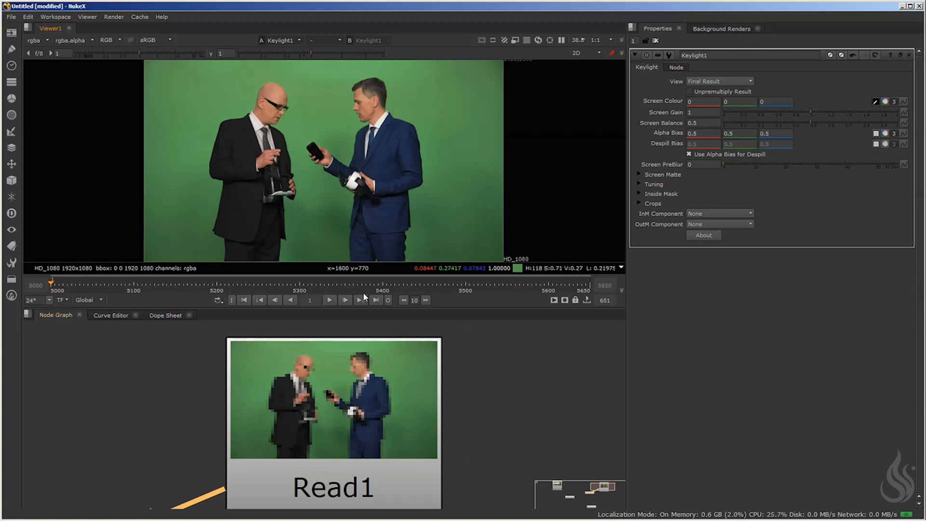
# - Sample the green backdrop above and beside the blue-suited man's head as Keylight1's Screen Colour, about 0.107, 0.344, 0.103
pyautogui.click(876, 101)
pyautogui.keyDown('ctrl'); pyautogui.click(414, 97); pyautogui.keyUp('ctrl')
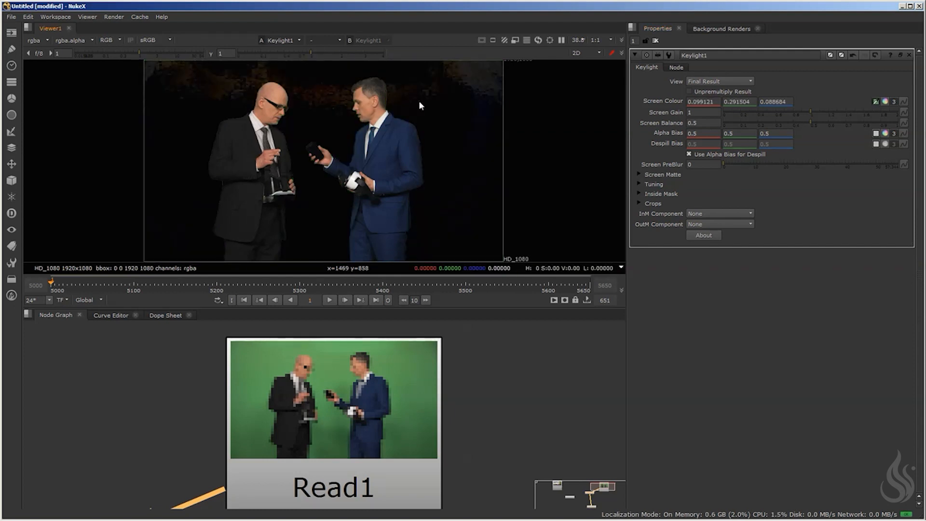
pyautogui.keyDown('ctrl'); pyautogui.moveTo(424, 101); pyautogui.dragTo(407, 76); pyautogui.keyUp('ctrl')
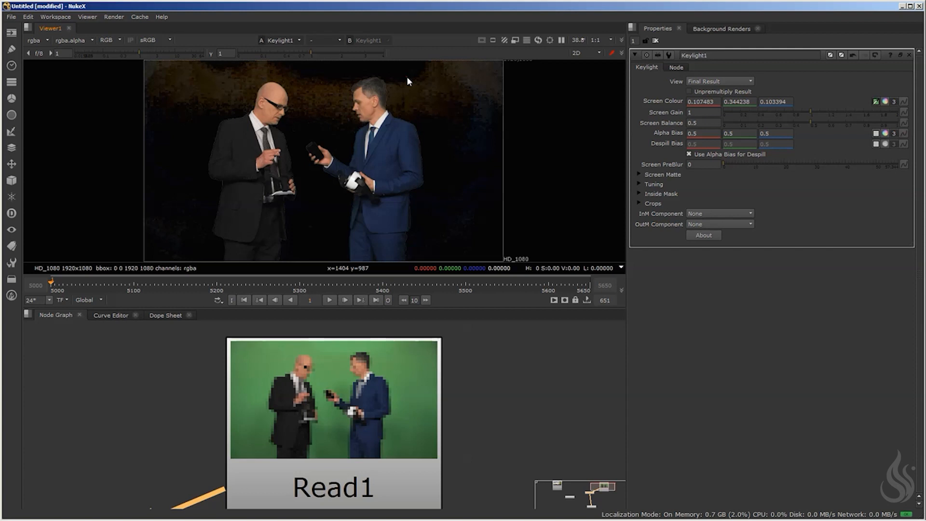
# - Check the alpha channel of the upper-backdrop key, clear the sampled Screen Colour and return the viewer to RGB
pyautogui.press('a')
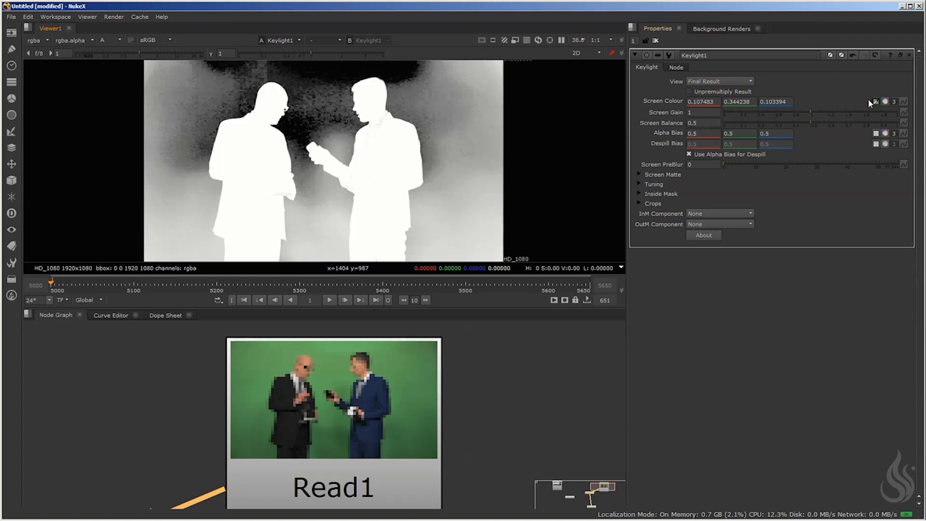
pyautogui.click(874, 56)
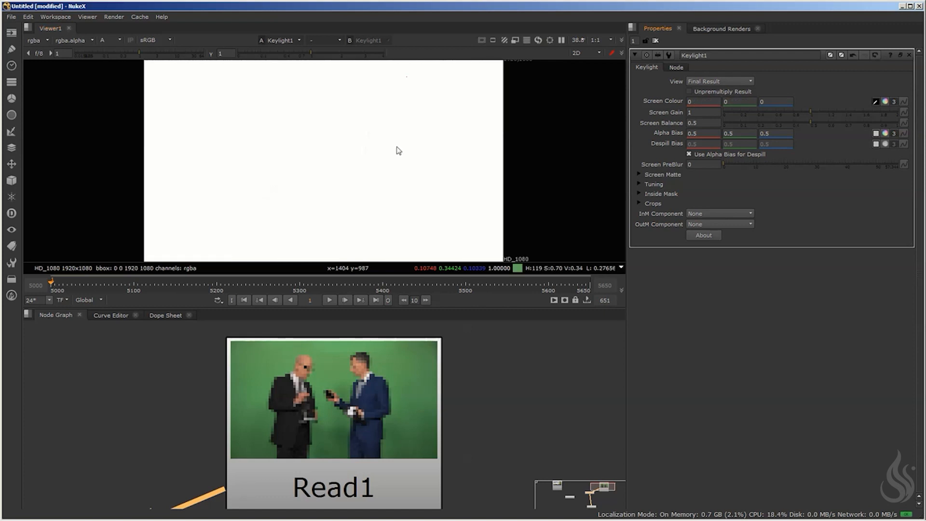
pyautogui.press('a')
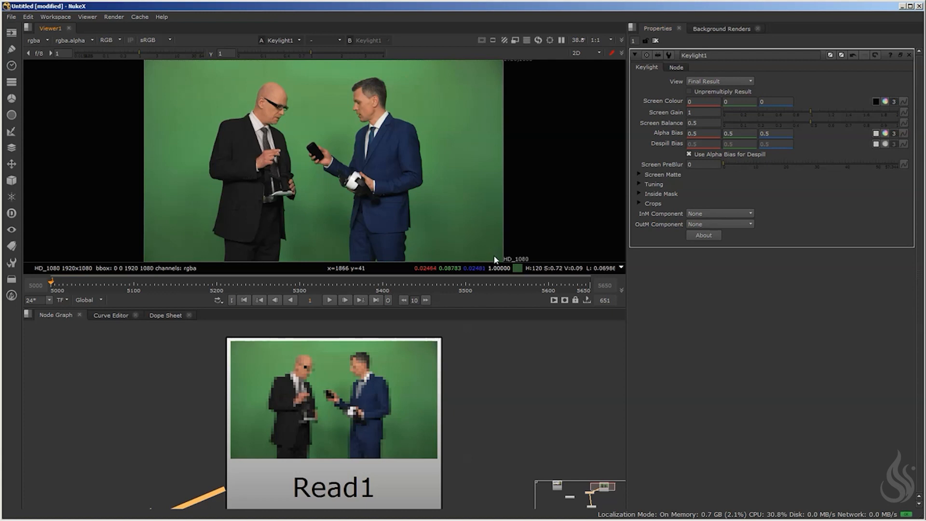
# - Try sampling the dark green at the frame's lower-right corner as Screen Colour, about 0.020, 0.078, 0.020, check its alpha and revert it
pyautogui.moveTo(502, 248)
pyautogui.keyDown('ctrl'); pyautogui.mouseDown()
pyautogui.moveTo(486, 256)
pyautogui.moveTo(501, 256)
pyautogui.mouseUp(); pyautogui.keyUp('ctrl')
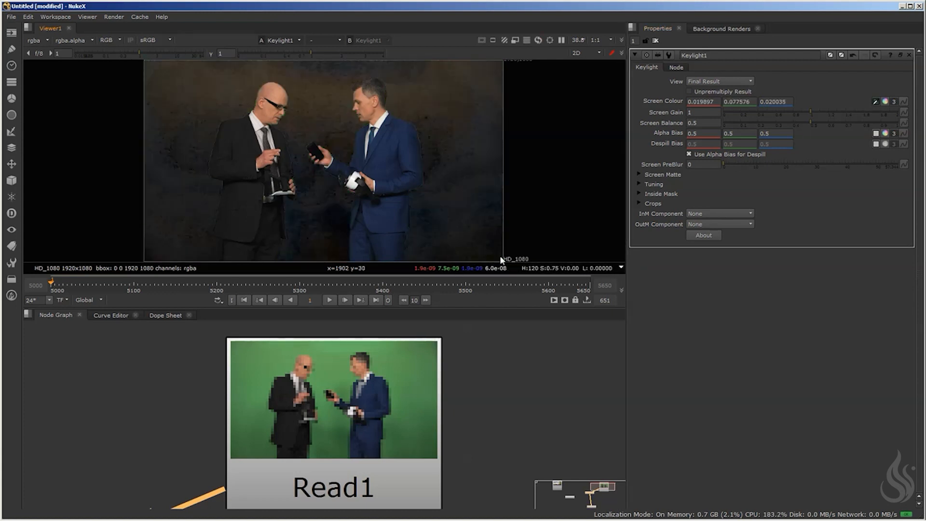
pyautogui.press('a')
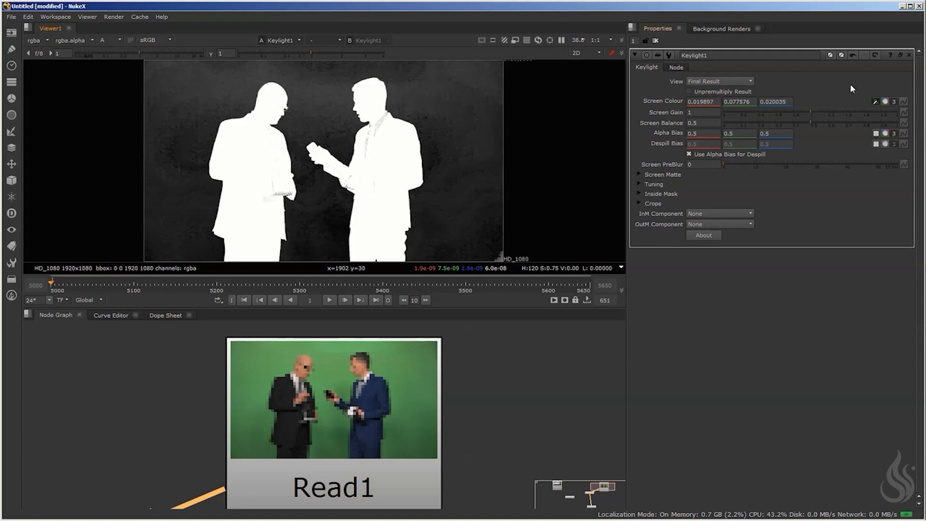
pyautogui.click(873, 54)
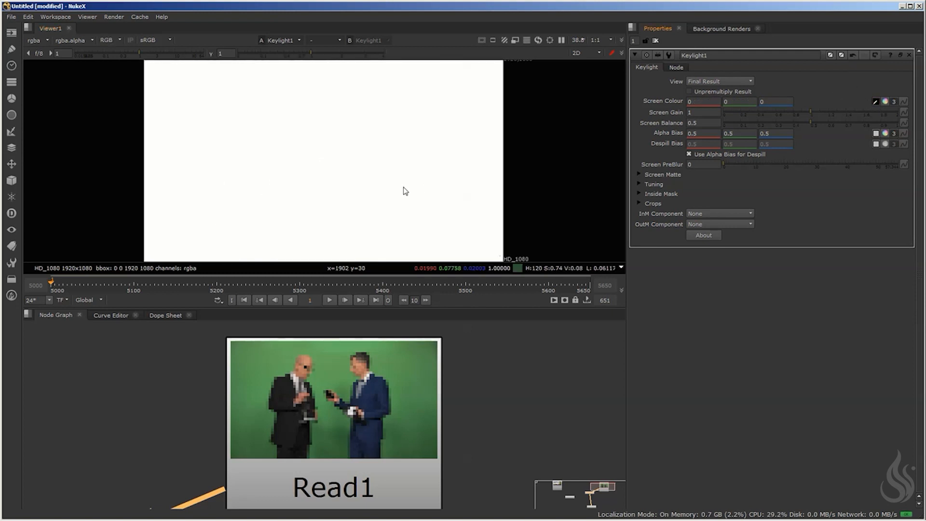
pyautogui.press('a')
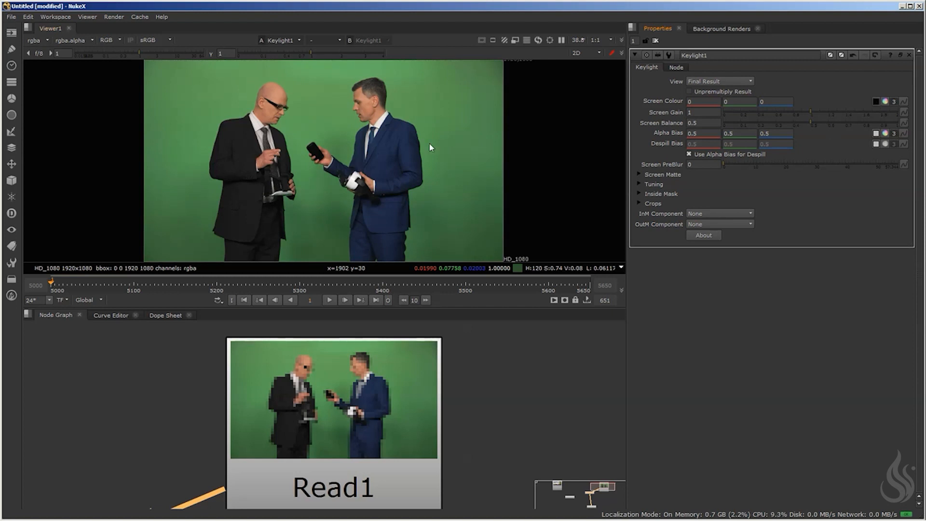
# - Sample the green backdrop from beside the blue-suited man to the frame's lower-right corner as Screen Colour, about 0.0203, 0.0726, 0.0209, and display the alpha
pyautogui.click(876, 101)
pyautogui.keyDown('ctrl'); pyautogui.click(444, 142); pyautogui.keyUp('ctrl')
pyautogui.keyDown('ctrl'); pyautogui.rightClick(435, 162); pyautogui.keyUp('ctrl')
pyautogui.keyDown('ctrl'); pyautogui.click(429, 165); pyautogui.keyUp('ctrl')
pyautogui.keyDown('ctrl'); pyautogui.rightClick(430, 165); pyautogui.keyUp('ctrl')
pyautogui.keyDown('ctrl'); pyautogui.moveTo(430, 165); pyautogui.dragTo(501, 263); pyautogui.keyUp('ctrl')
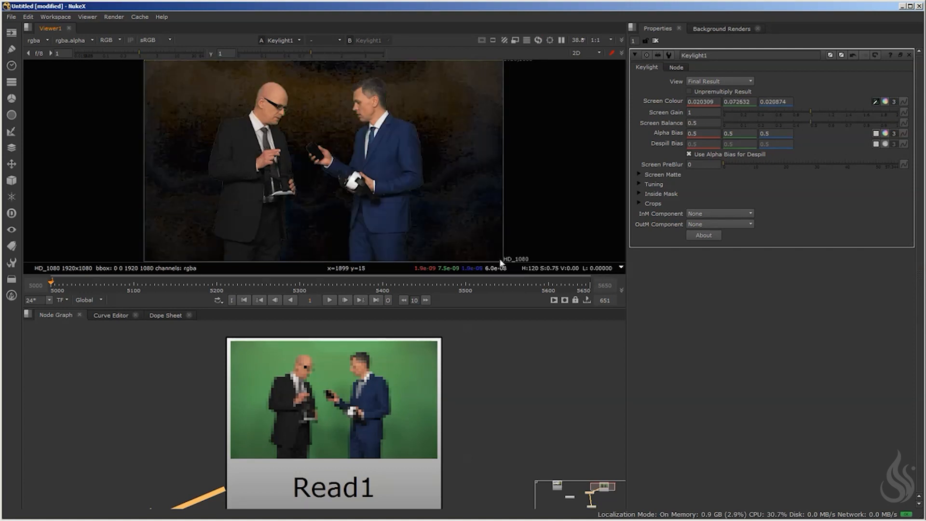
pyautogui.press('a')
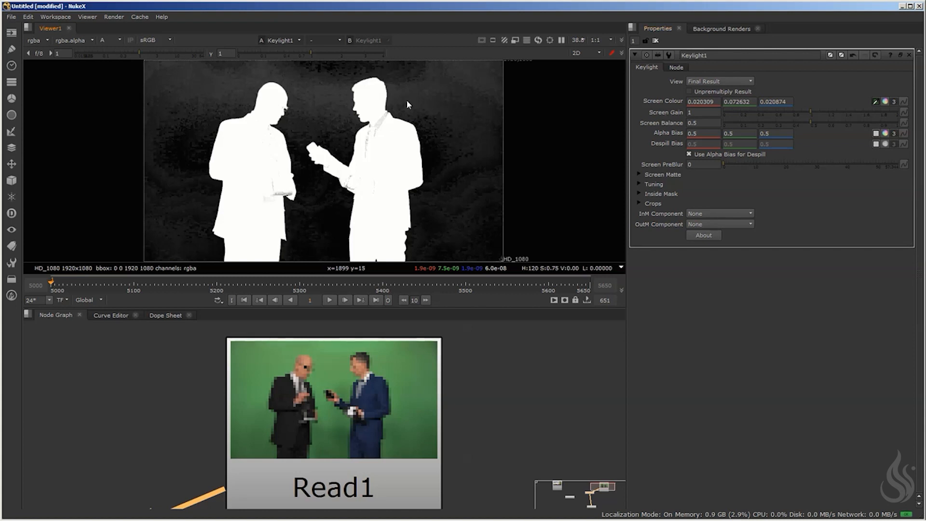
# - Raise Keylight1's Screen Gain to 1.17 to clean up the grey noise in the matte's background
pyautogui.click(640, 174)
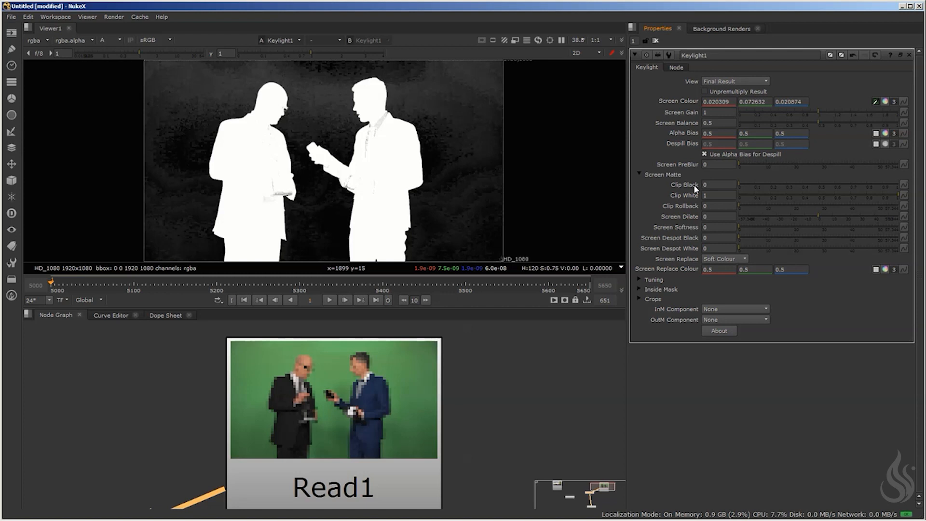
pyautogui.click(640, 174)
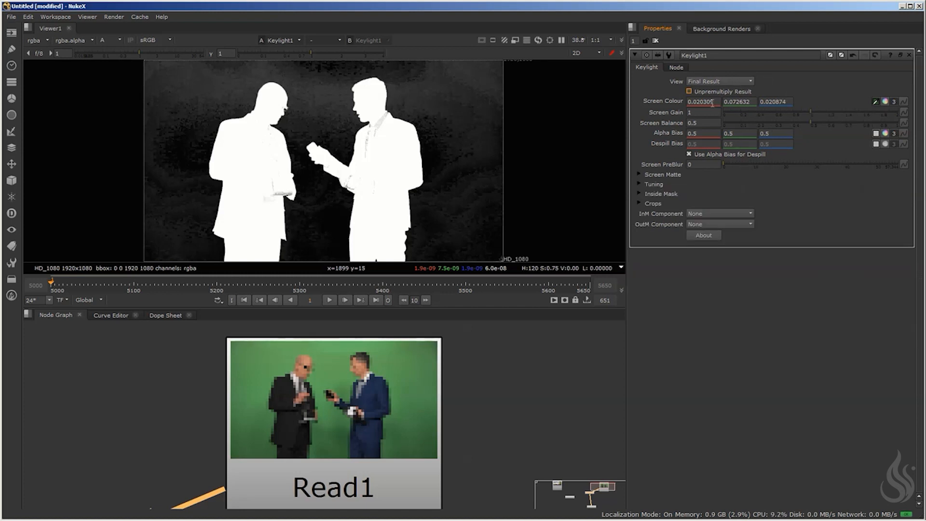
pyautogui.click(702, 113)
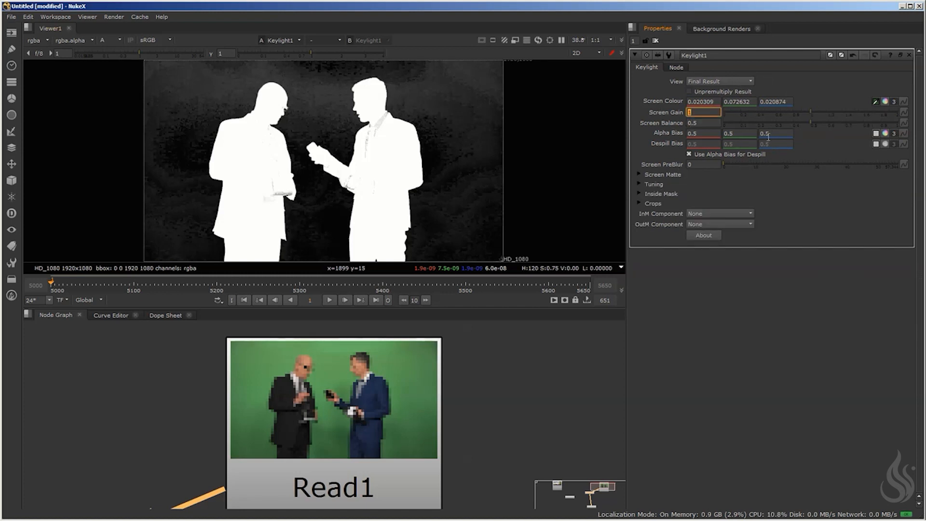
pyautogui.write('1')
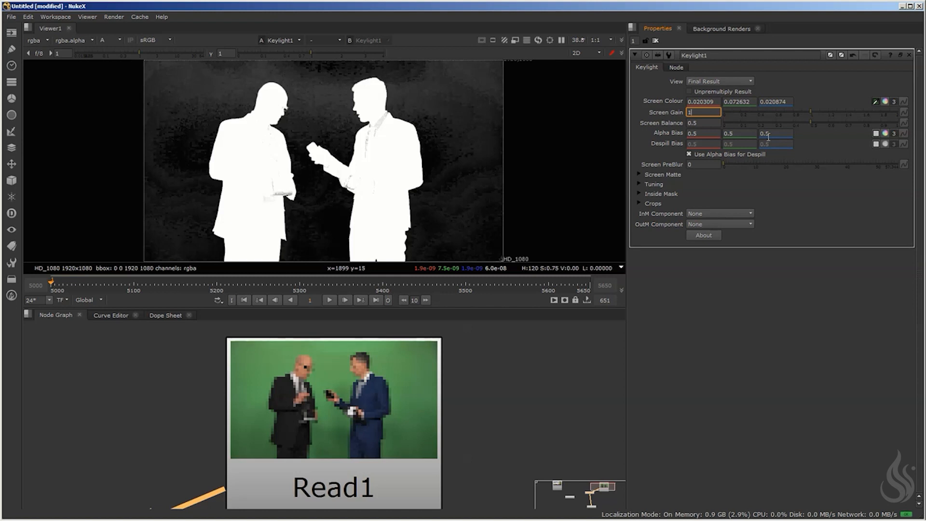
pyautogui.press('Return')
pyautogui.moveTo(810, 110); pyautogui.dragTo(826, 108)
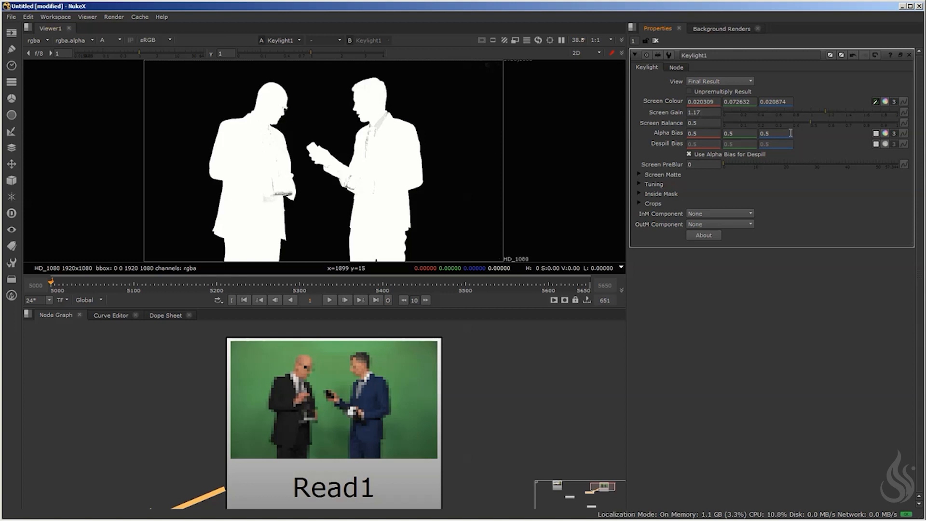
# - Review Keylight1's connection to Read1 in the node graph and expand its Screen Matte settings
pyautogui.click(187, 401)
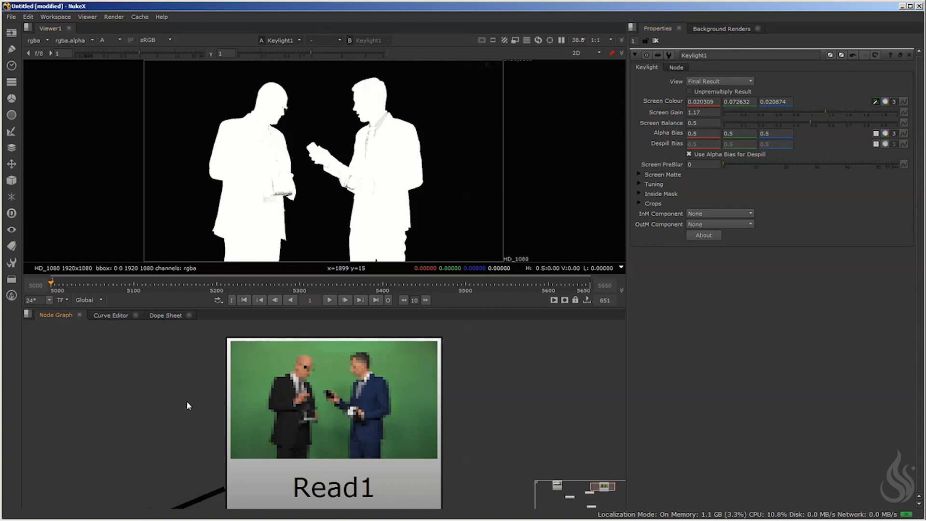
pyautogui.scroll(-6, 187, 401)
pyautogui.moveTo(187, 402); pyautogui.dragTo(337, 383, button='middle')
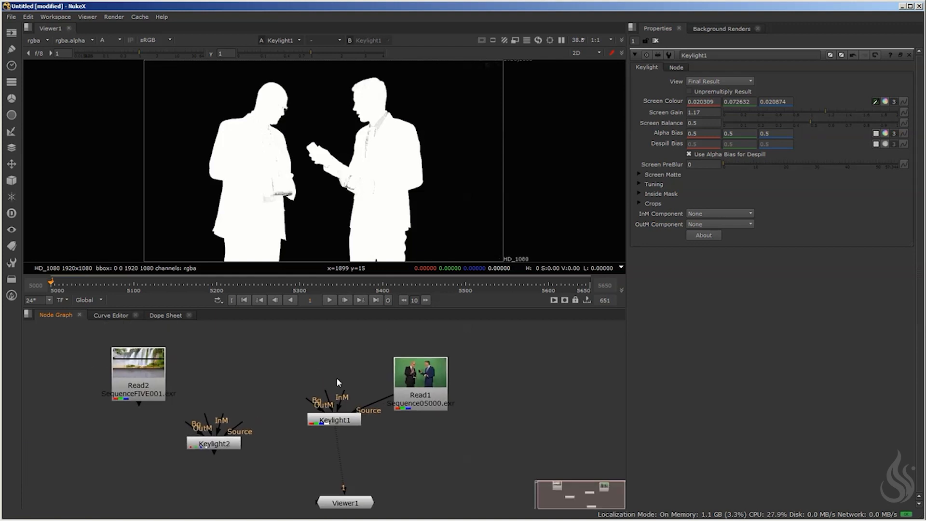
pyautogui.scroll(6, 357, 368)
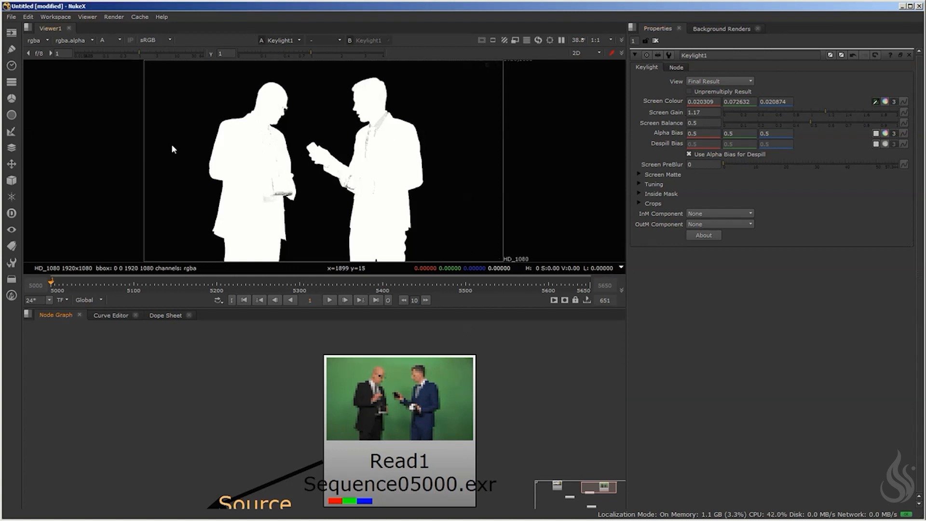
pyautogui.click(639, 174)
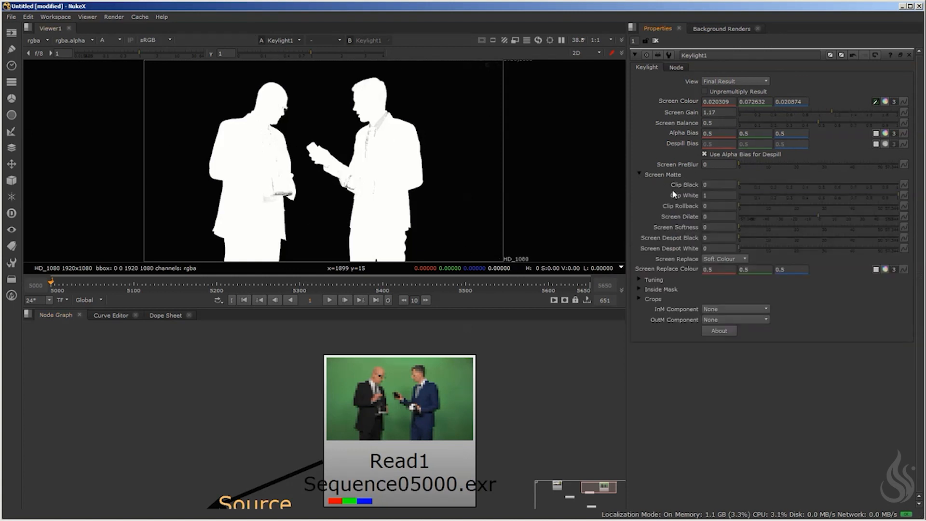
pyautogui.click(638, 174)
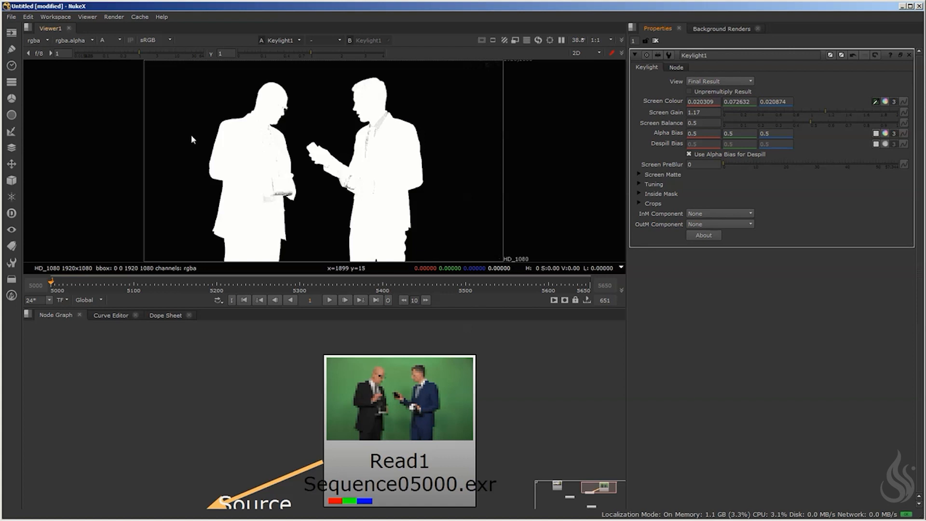
pyautogui.moveTo(205, 428); pyautogui.dragTo(233, 358, button='middle')
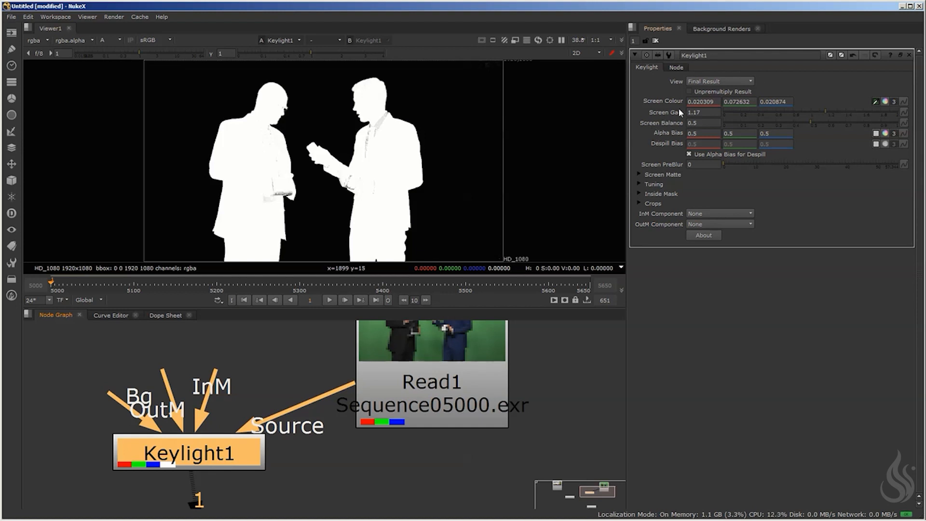
pyautogui.click(640, 175)
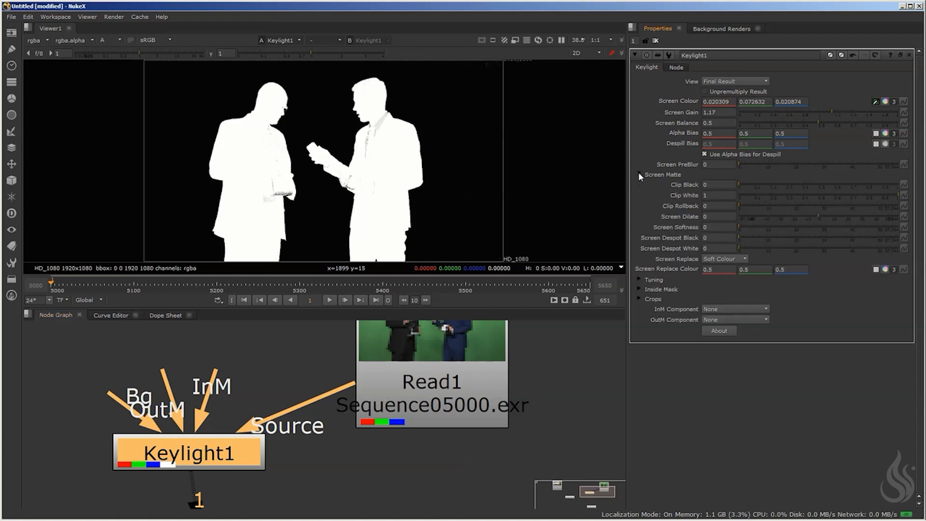
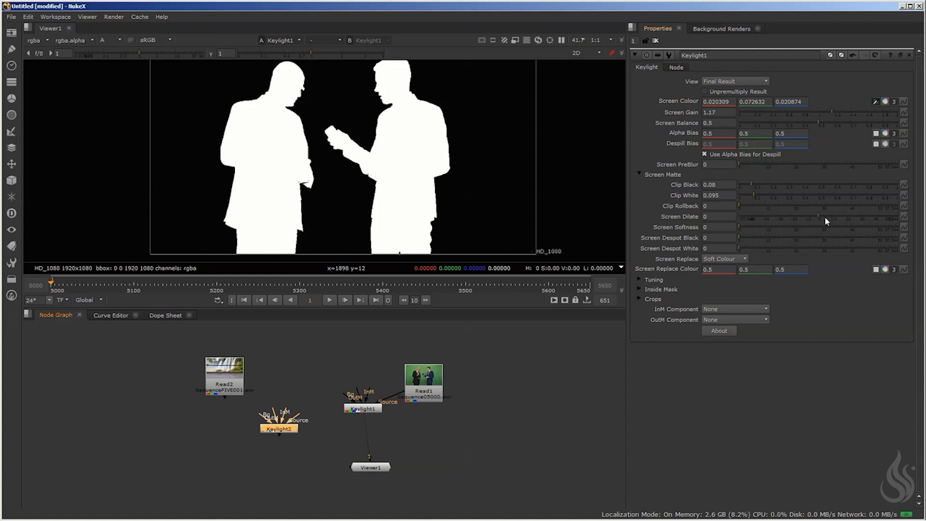
# - Try eroding the matte with a Screen Dilate of about -24 and reset Screen Dilate to 0
pyautogui.moveTo(818, 216); pyautogui.dragTo(785, 218)
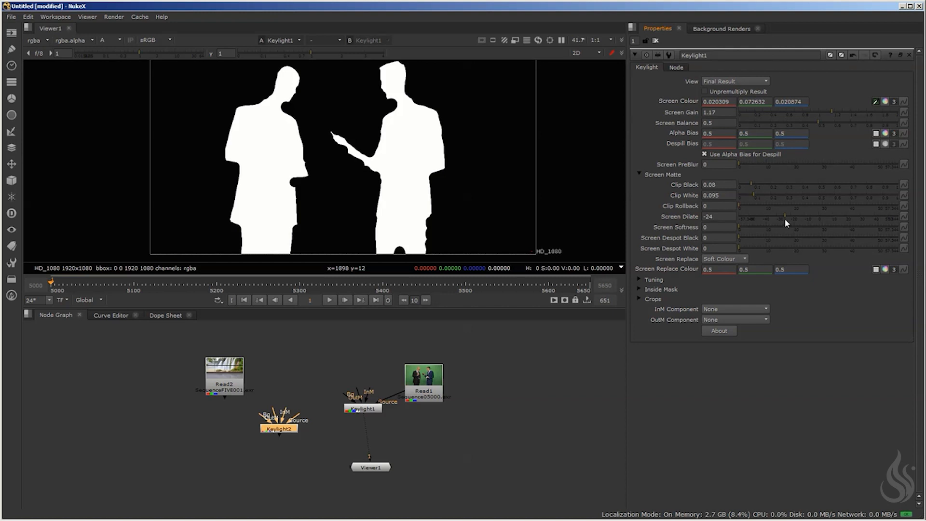
pyautogui.moveTo(784, 218); pyautogui.dragTo(797, 219)
pyautogui.doubleClick(711, 216)
pyautogui.write('0')
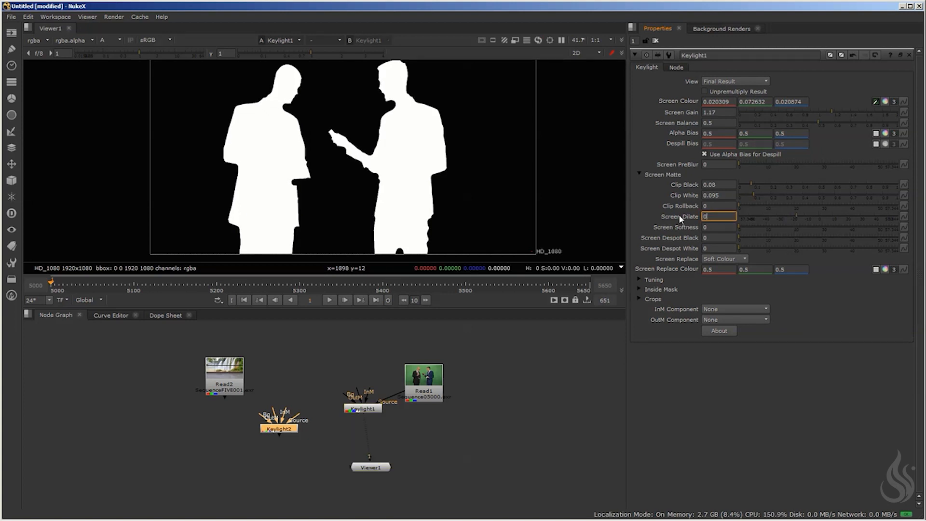
pyautogui.press('Return')
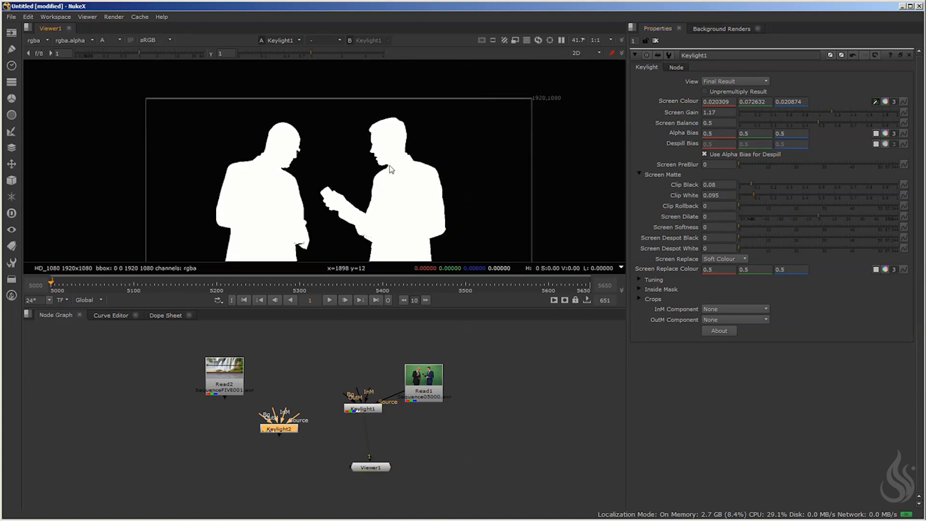
# - Inspect the stray edge pixels on the blue-suited man's face in the matte and raise Screen Gain to 1.21
pyautogui.scroll(8, 390, 145)
pyautogui.scroll(-2, 384, 155)
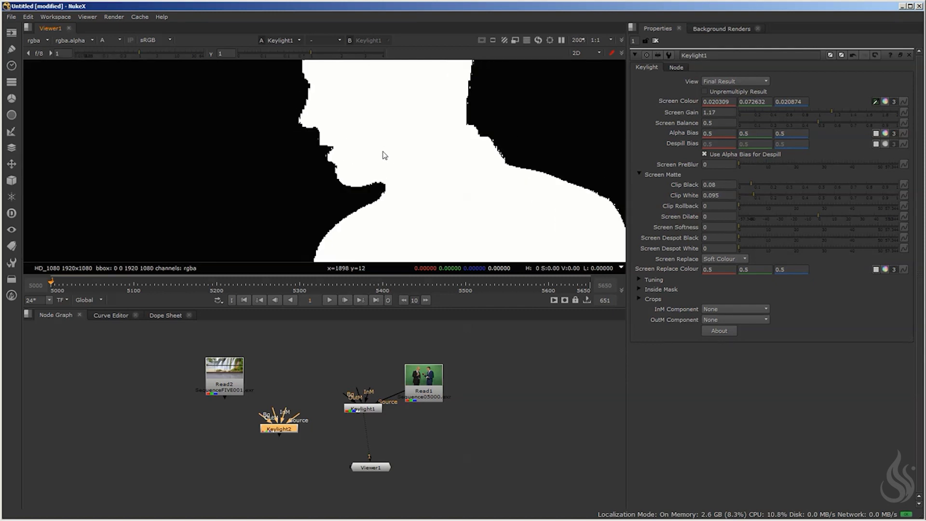
pyautogui.scroll(6, 372, 153)
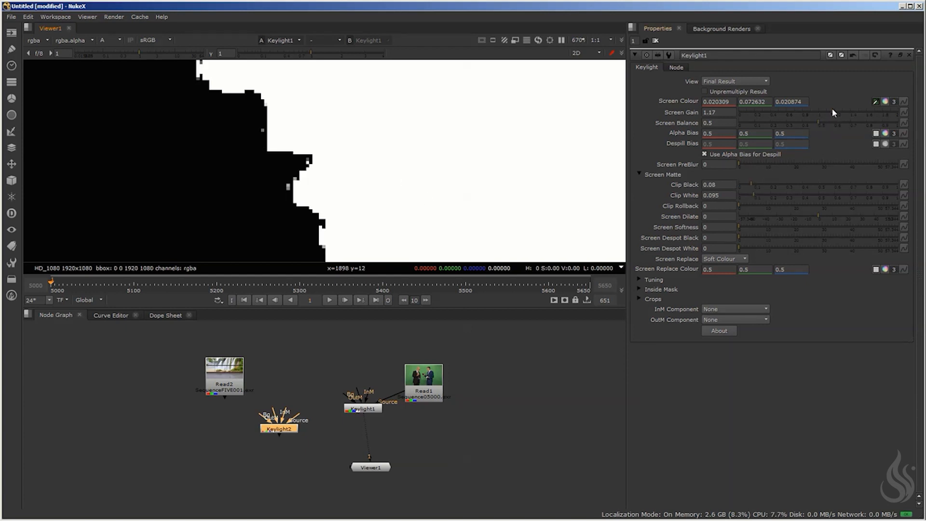
pyautogui.moveTo(832, 110); pyautogui.dragTo(837, 114)
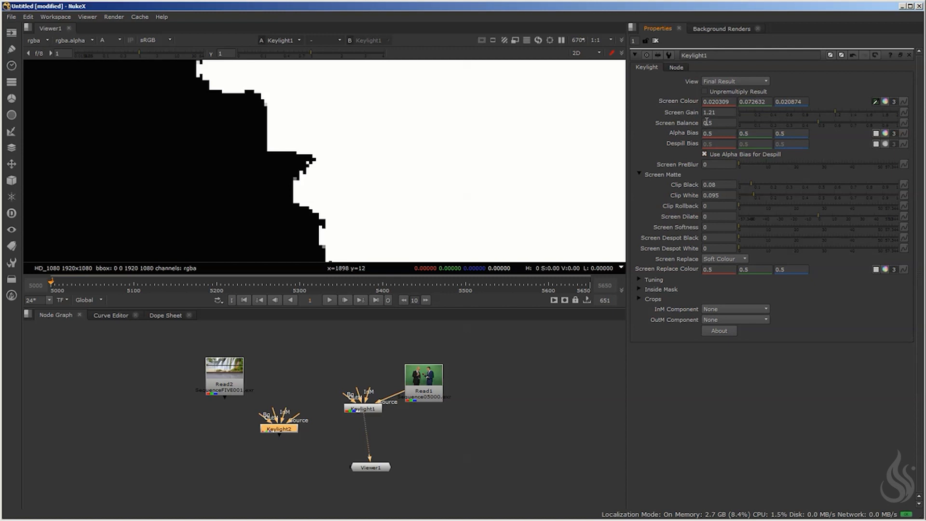
# - Set Screen Dilate to -2 to erode the jagged matte edge around the blue-suited man's head and shoulders
pyautogui.scroll(-5, 268, 151)
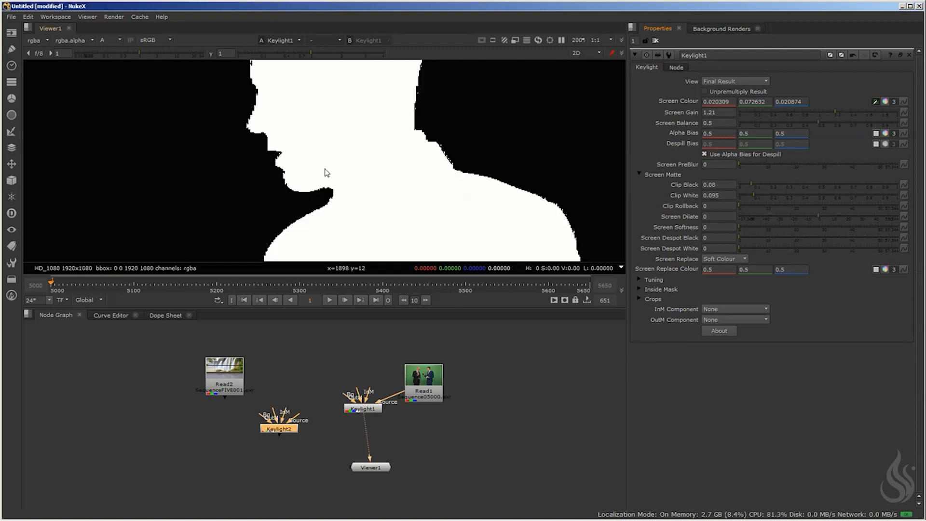
pyautogui.moveTo(444, 159); pyautogui.dragTo(387, 159, button='middle')
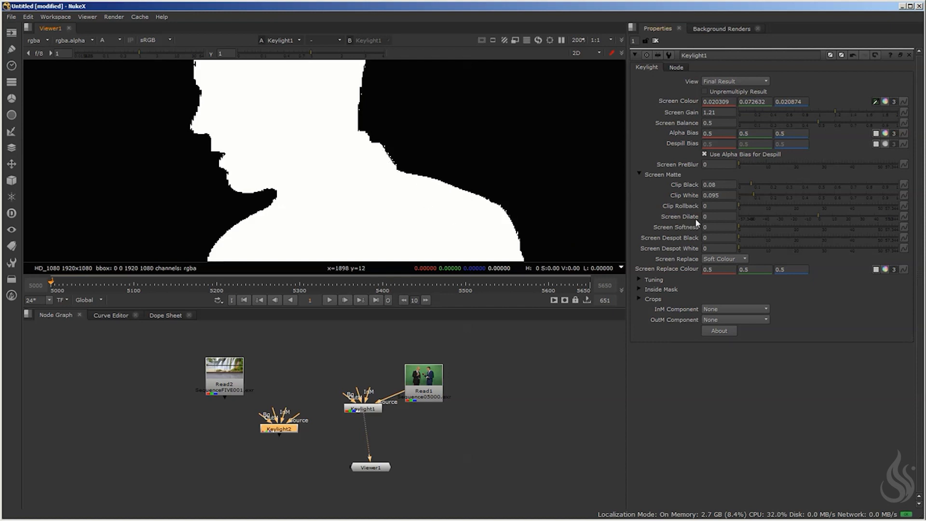
pyautogui.click(819, 217)
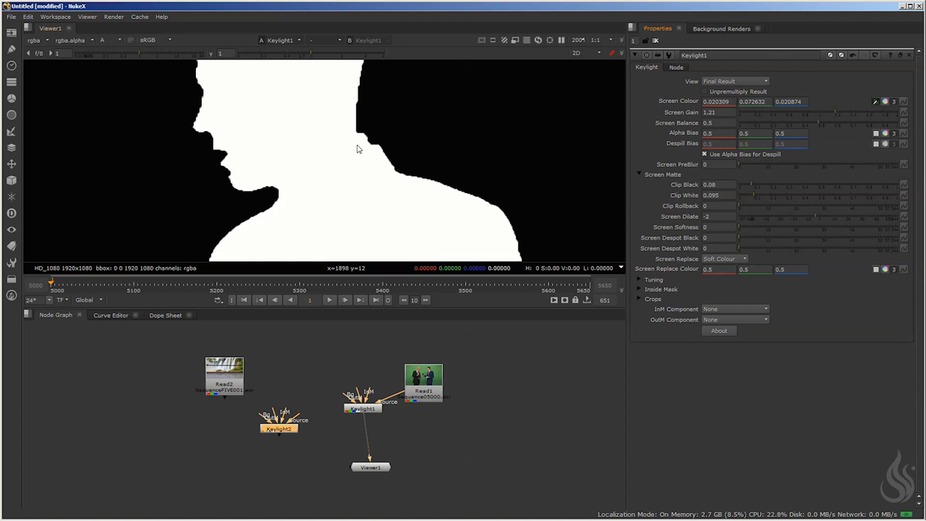
pyautogui.scroll(-2, 357, 147)
pyautogui.moveTo(384, 117); pyautogui.dragTo(390, 146, button='middle')
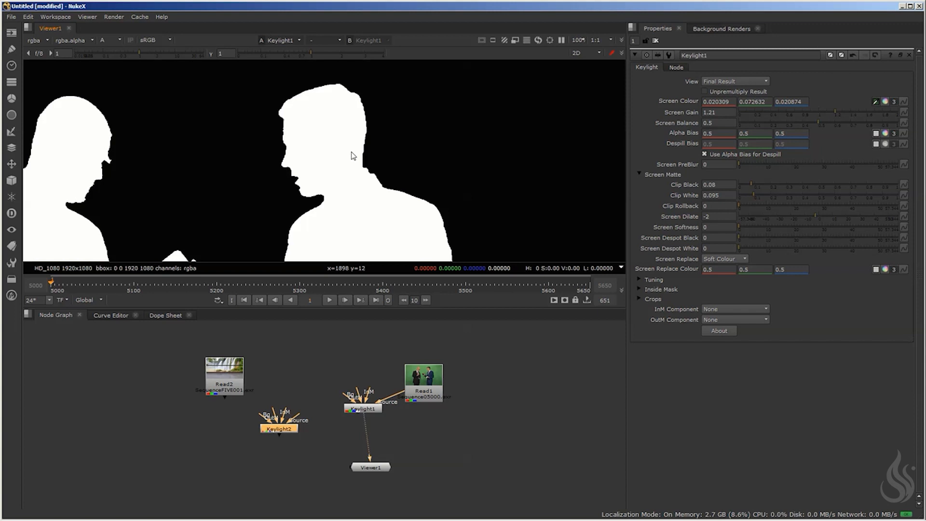
# - Check the matte around the men's hands and torsos and set Screen Dilate to -2.5
pyautogui.moveTo(393, 202); pyautogui.dragTo(414, 130, button='middle')
pyautogui.moveTo(333, 201); pyautogui.dragTo(387, 114, button='middle')
pyautogui.moveTo(466, 162); pyautogui.dragTo(419, 172, button='middle')
pyautogui.click(717, 217)
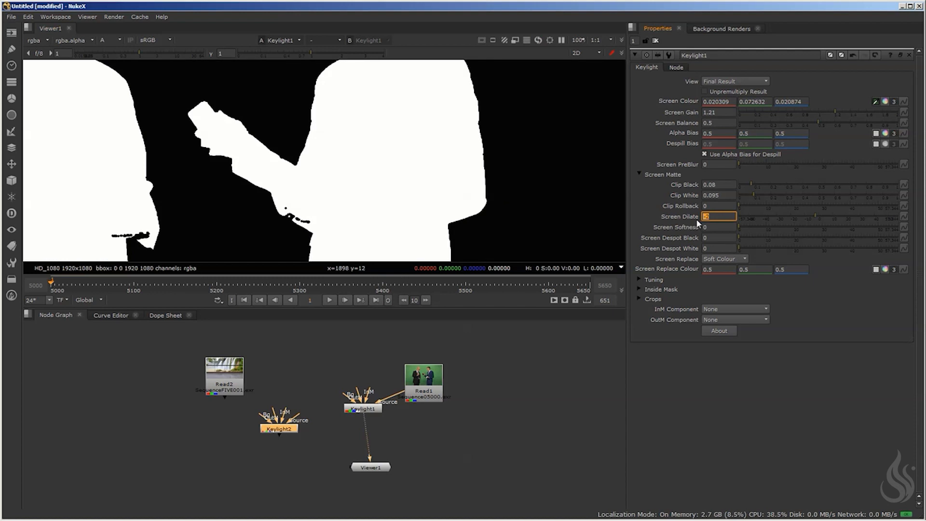
pyautogui.write('-')
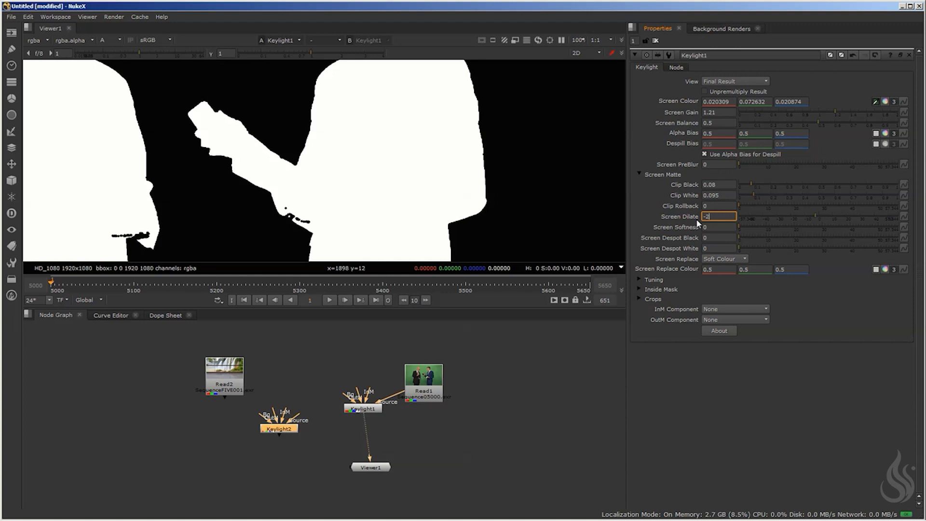
pyautogui.write('2.5')
pyautogui.press('Return')
pyautogui.press('f')
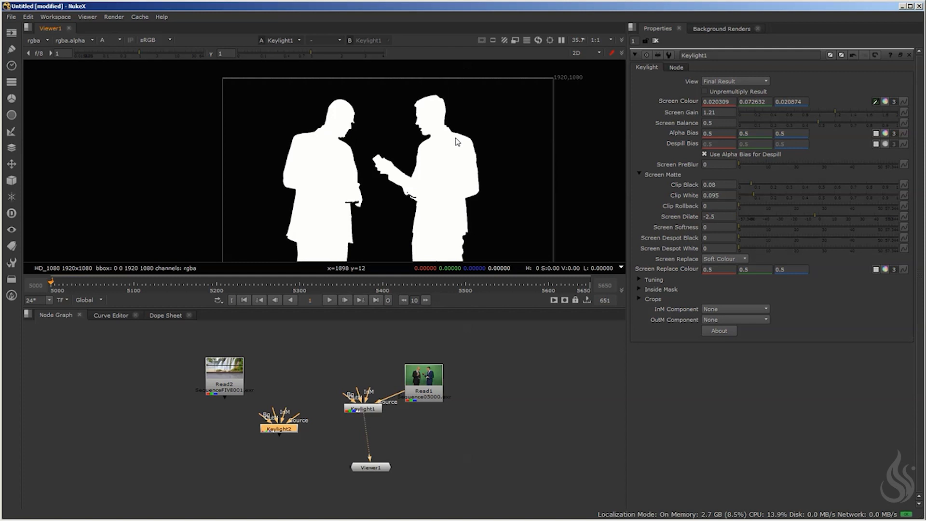
# - Set Screen Dilate to -3 and check the matte edges around both men's faces and torsos
pyautogui.scroll(4, 451, 139)
pyautogui.moveTo(260, 155); pyautogui.dragTo(352, 166, button='middle')
pyautogui.doubleClick(719, 217)
pyautogui.write('-3')
pyautogui.press('Return')
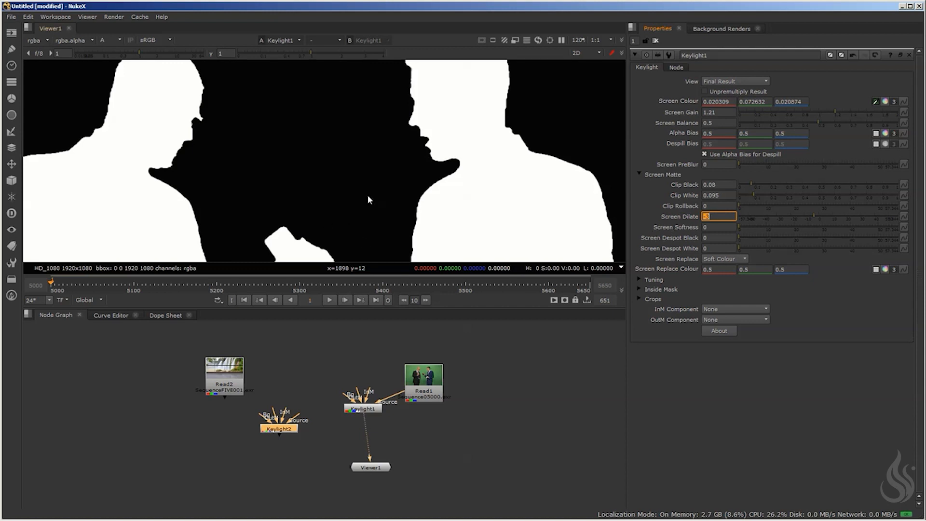
pyautogui.scroll(-4, 366, 185)
pyautogui.moveTo(367, 186)
pyautogui.mouseDown(button='middle')
pyautogui.moveTo(371, 138)
pyautogui.moveTo(365, 172)
pyautogui.mouseUp(button='middle')
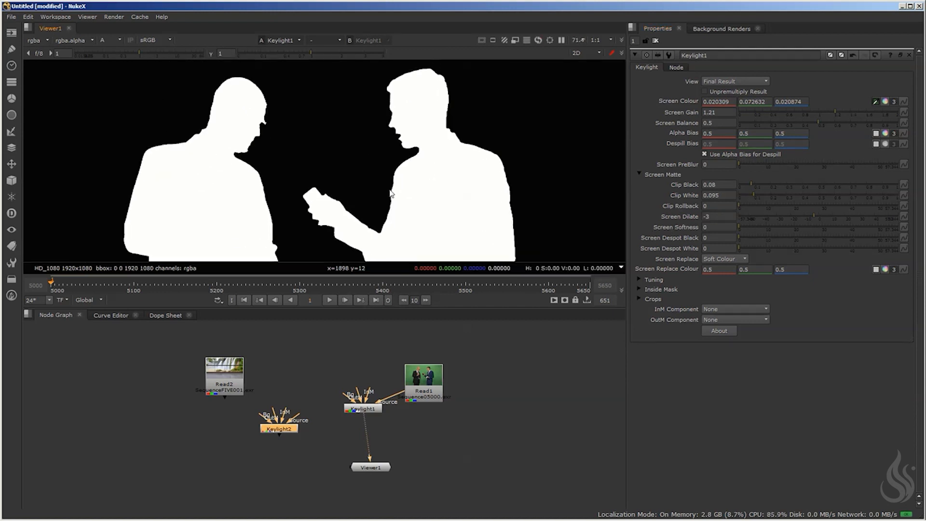
pyautogui.scroll(5, 246, 148)
pyautogui.scroll(4, 246, 148)
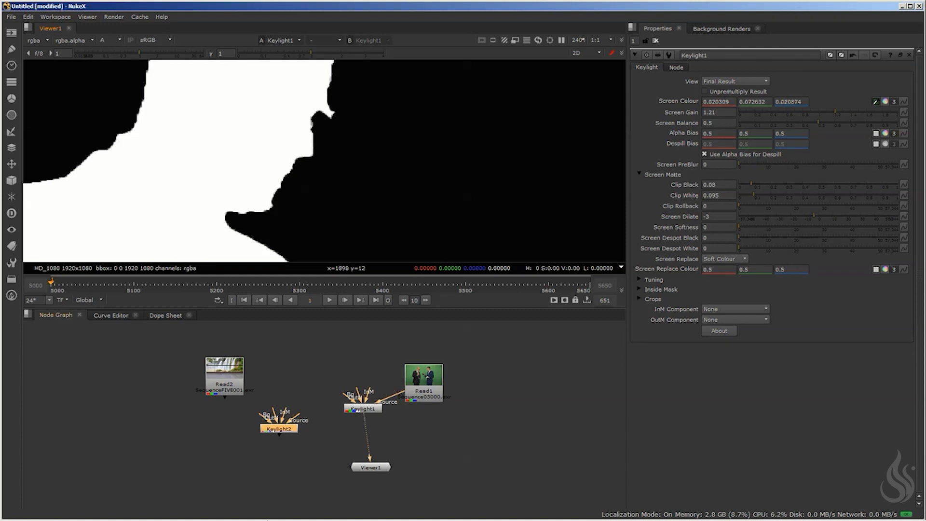
pyautogui.scroll(-8, 271, 161)
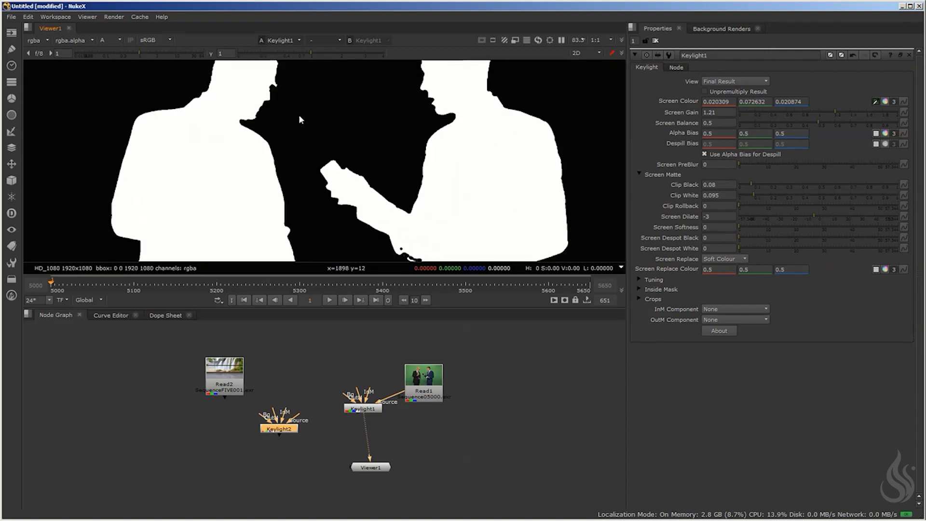
pyautogui.scroll(-3, 299, 119)
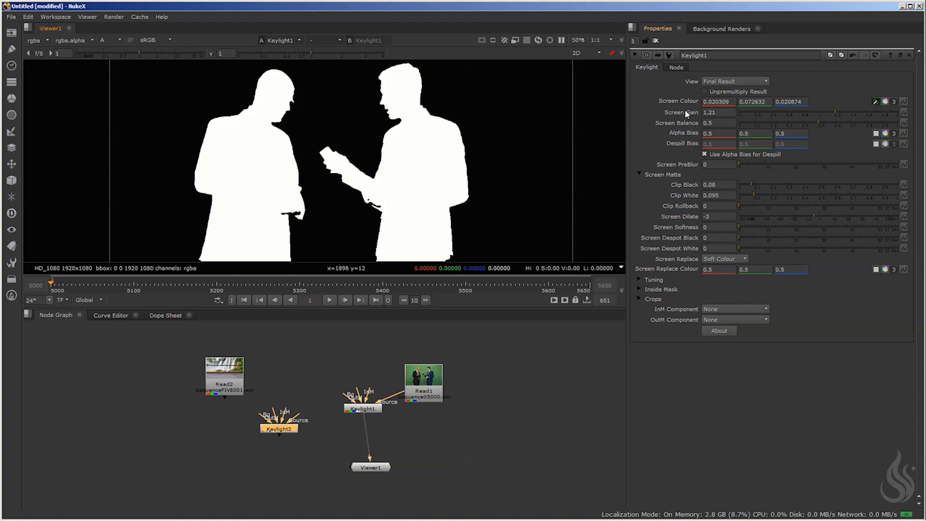
# - Set Keylight1's View to Intermediate Result and connect Keylight2's Source input to Keylight1
pyautogui.click(730, 85)
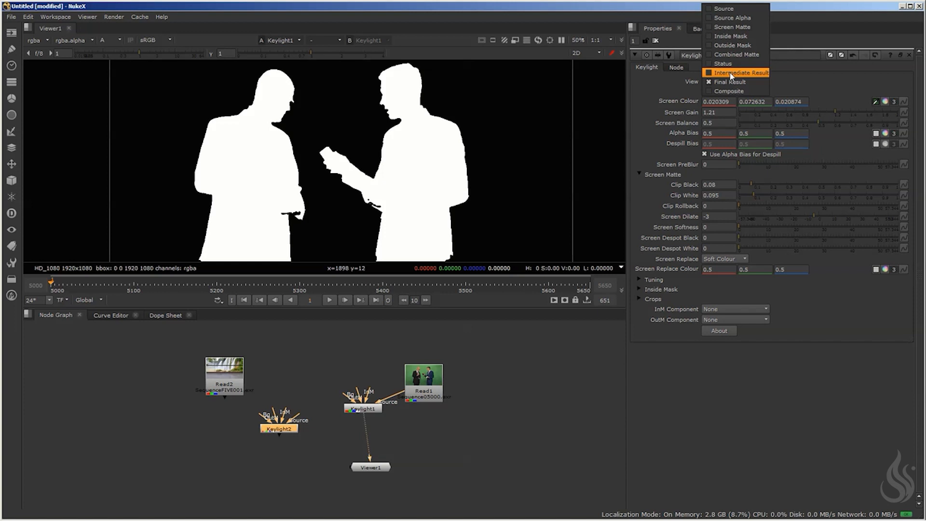
pyautogui.click(732, 73)
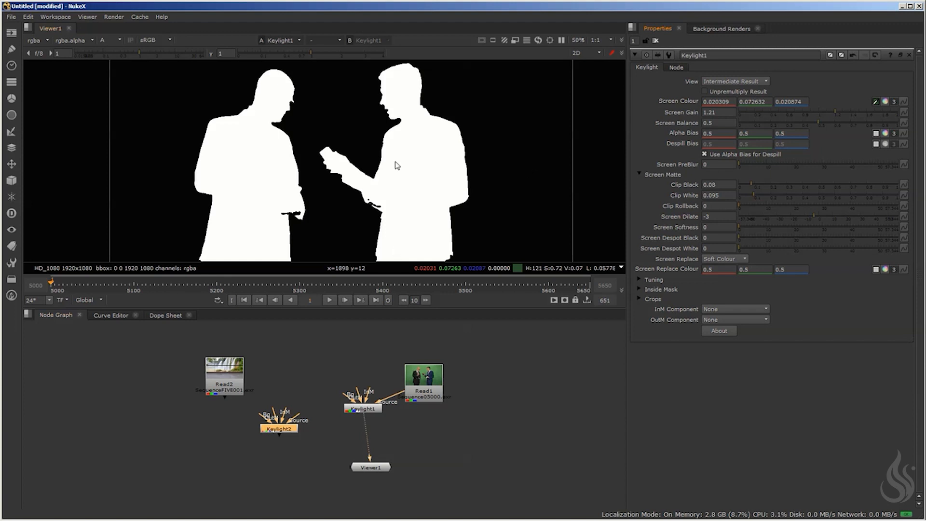
pyautogui.moveTo(322, 403); pyautogui.dragTo(350, 382, button='middle')
pyautogui.moveTo(314, 409); pyautogui.dragTo(328, 427)
pyautogui.moveTo(400, 446); pyautogui.dragTo(392, 467)
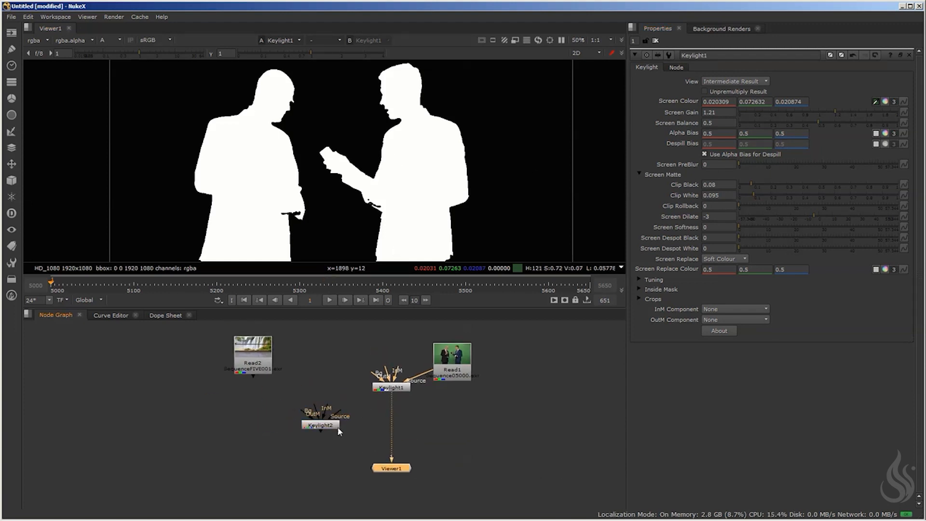
pyautogui.moveTo(381, 392); pyautogui.dragTo(382, 390)
pyautogui.moveTo(334, 420); pyautogui.dragTo(349, 409)
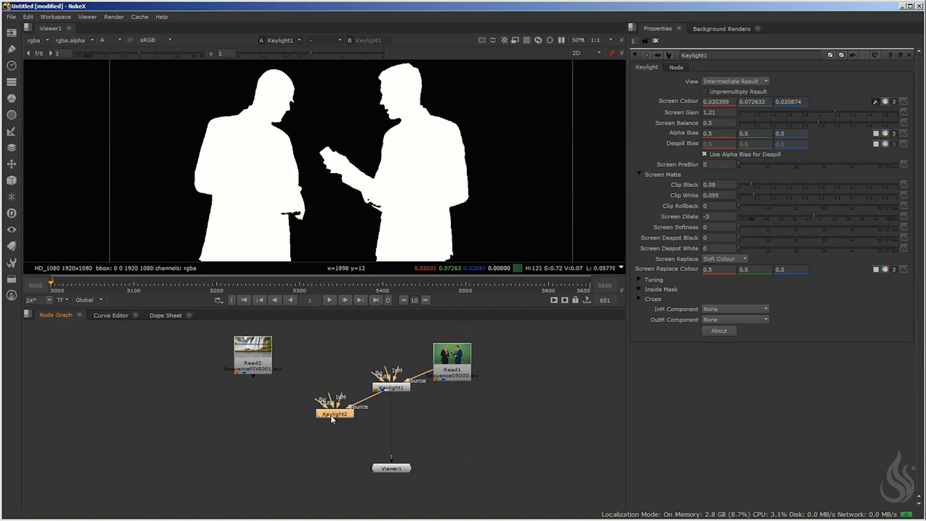
# - Display Keylight2's output in the viewer and switch from the alpha channel to RGB
pyautogui.press('1')
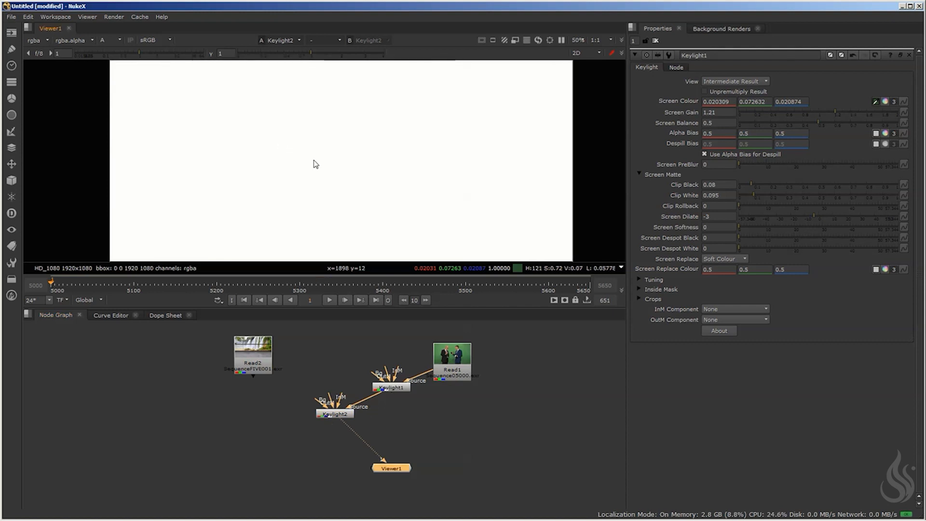
pyautogui.scroll(-2, 311, 149)
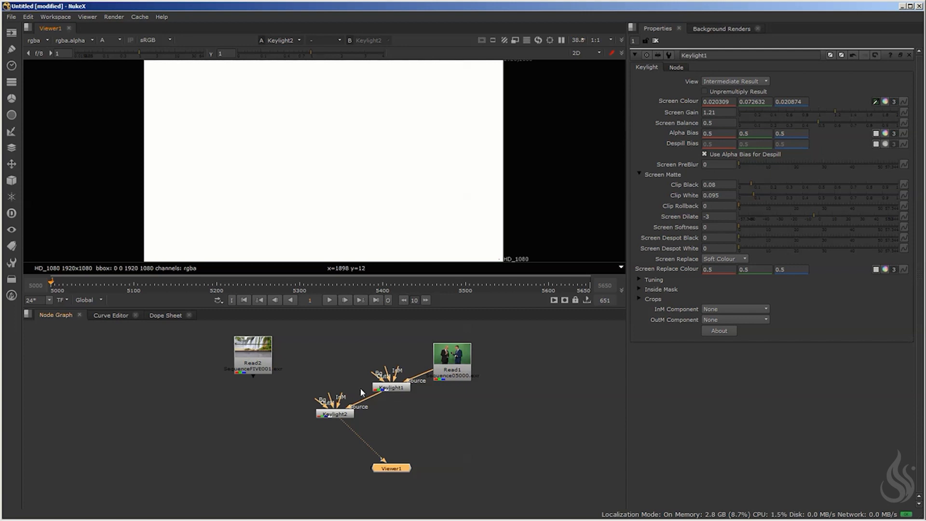
pyautogui.click(336, 415)
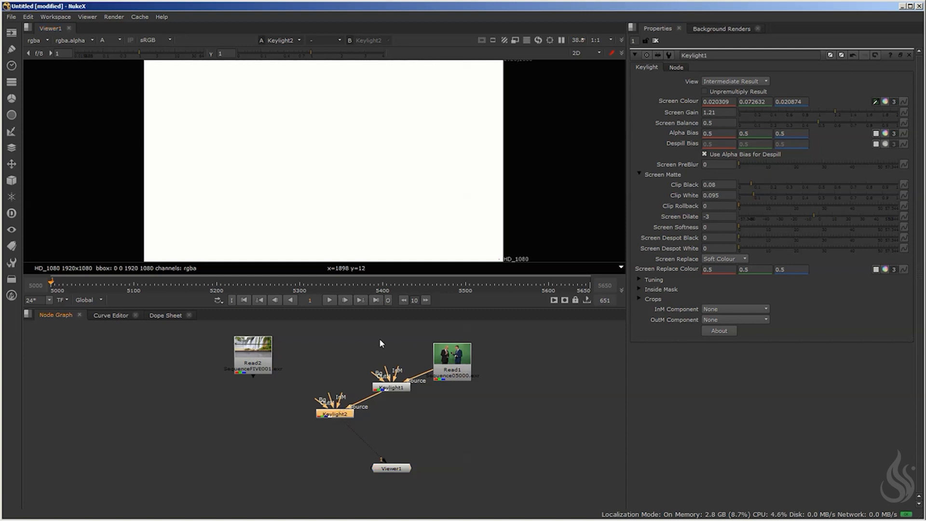
pyautogui.click(395, 389)
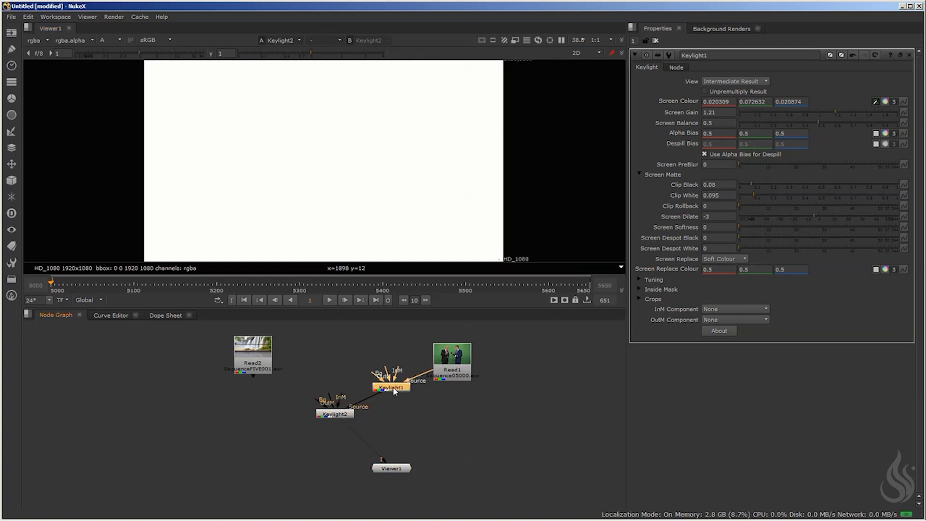
pyautogui.click(345, 414)
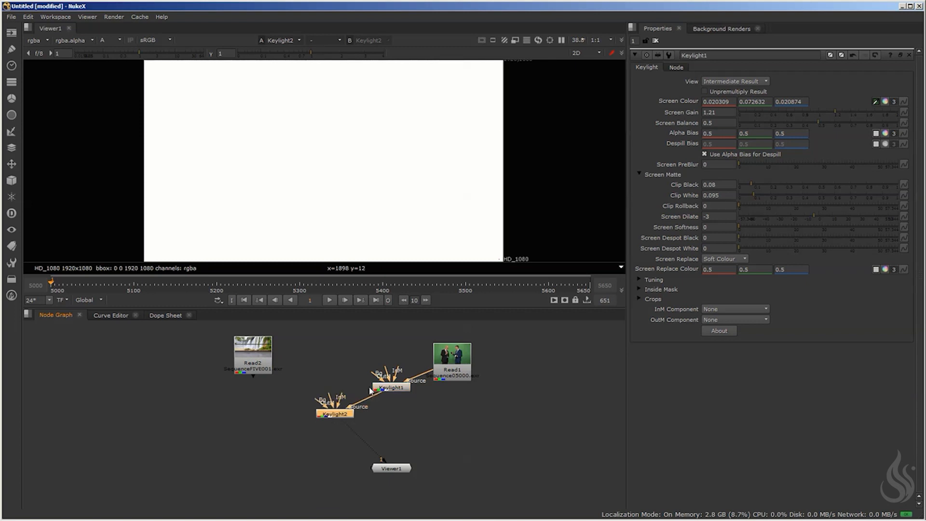
pyautogui.press('a')
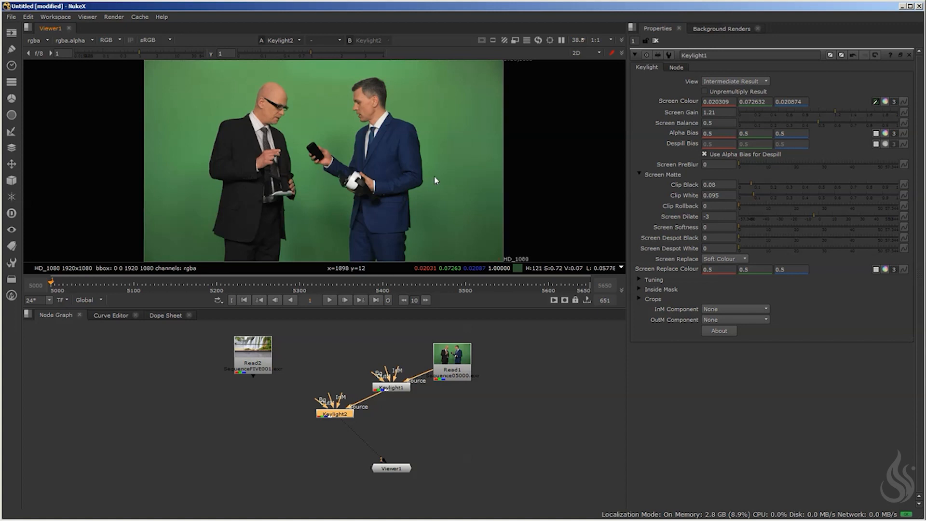
# - Open Keylight2's properties alone, sample its Screen Colour from the green backdrop beside the blue-suited man, and display the alpha
pyautogui.click(656, 41)
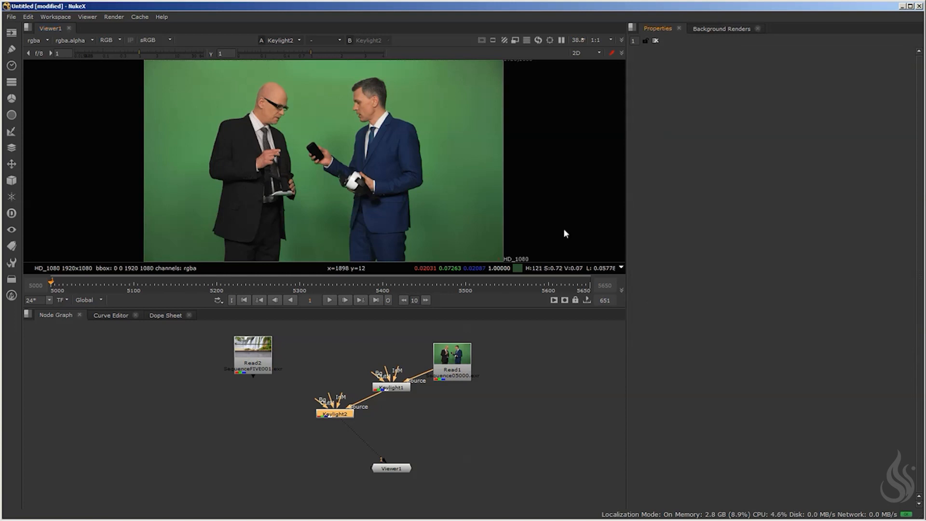
pyautogui.doubleClick(335, 414)
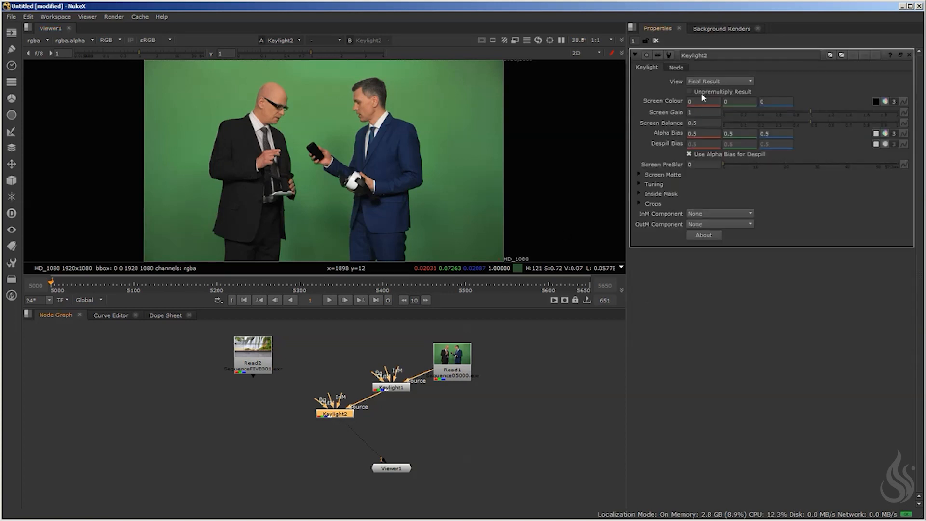
pyautogui.click(875, 101)
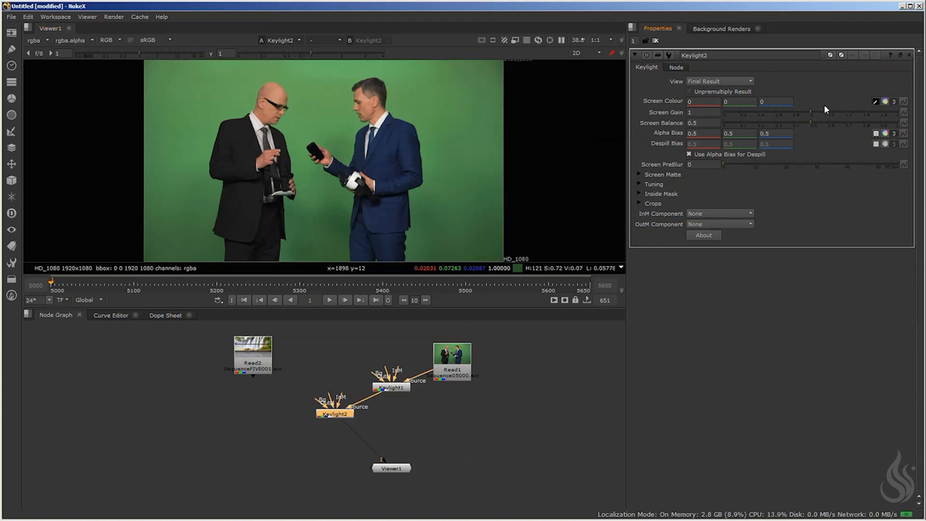
pyautogui.keyDown('ctrl'); pyautogui.moveTo(496, 257); pyautogui.dragTo(437, 141); pyautogui.keyUp('ctrl')
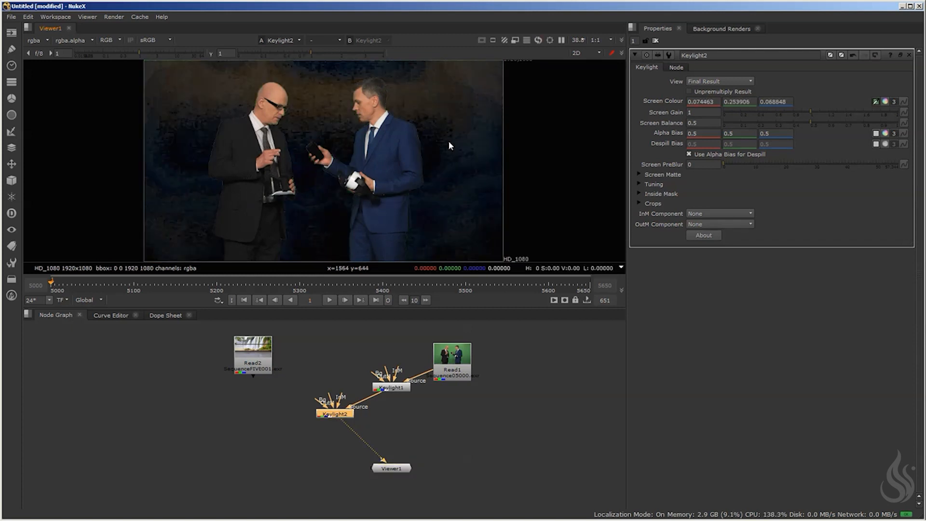
pyautogui.press('a')
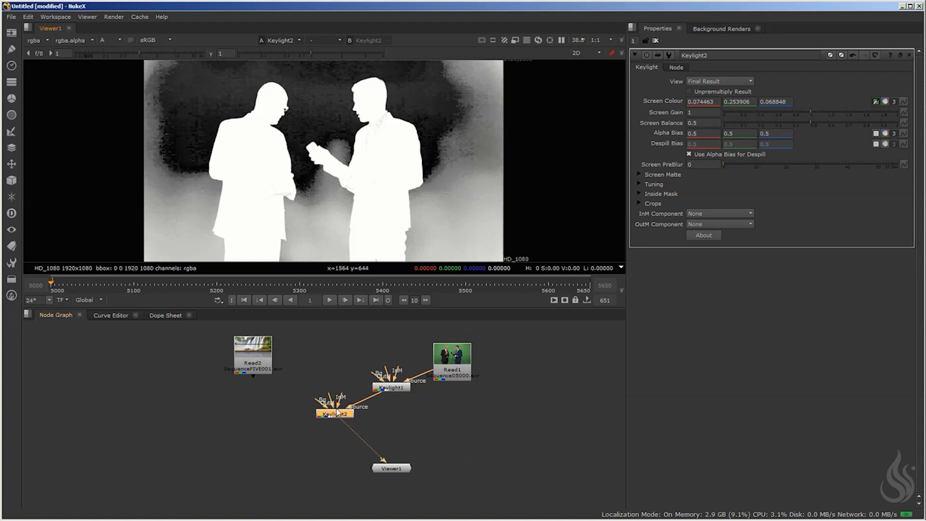
# - Expand Keylight2's Screen Matte settings and set Screen Gain to 1.03
pyautogui.moveTo(334, 416); pyautogui.dragTo(328, 416)
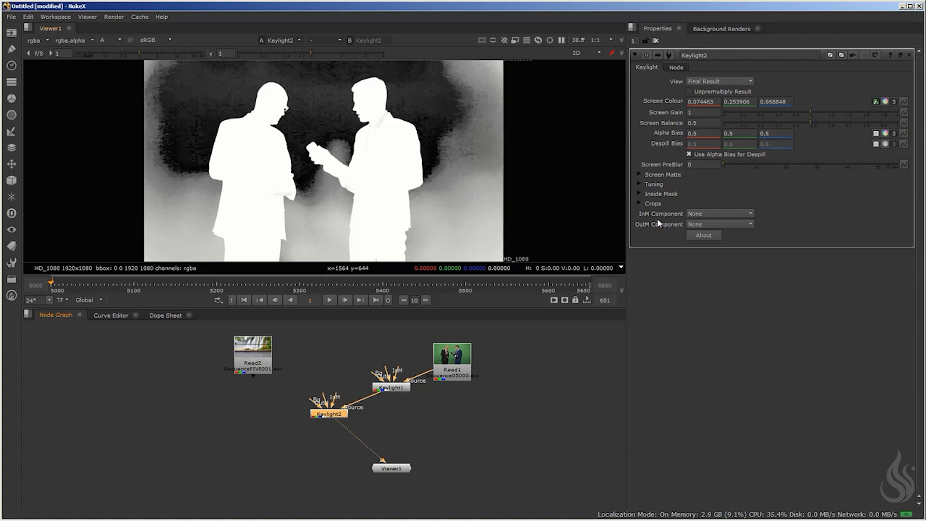
pyautogui.click(640, 174)
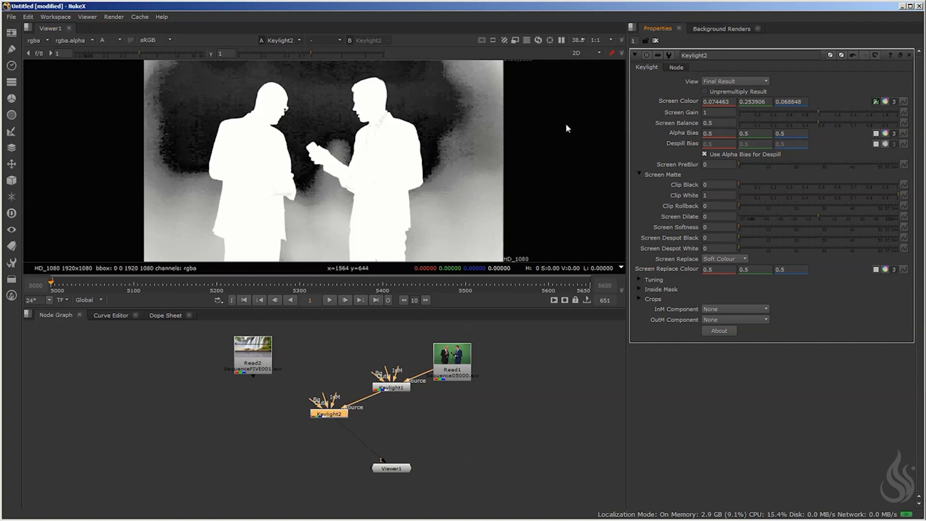
pyautogui.click(719, 112)
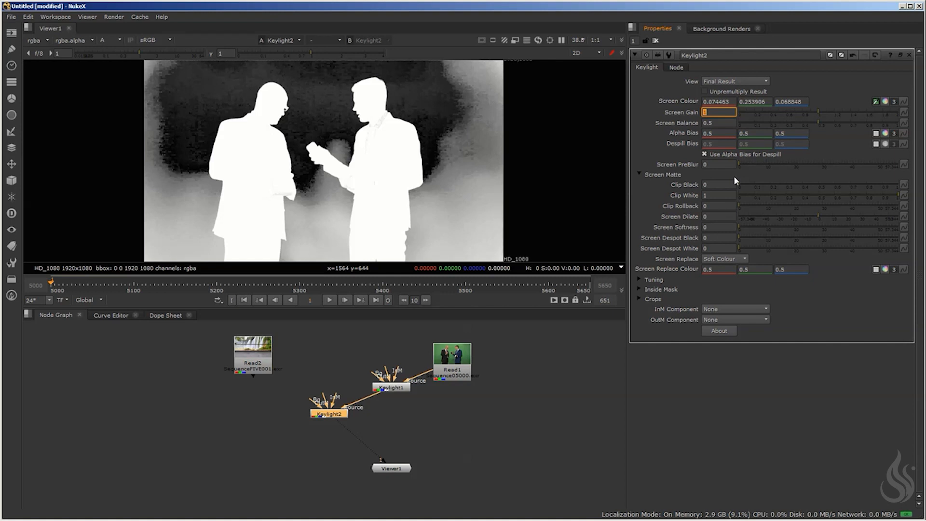
pyautogui.write('1.03')
pyautogui.press('Return')
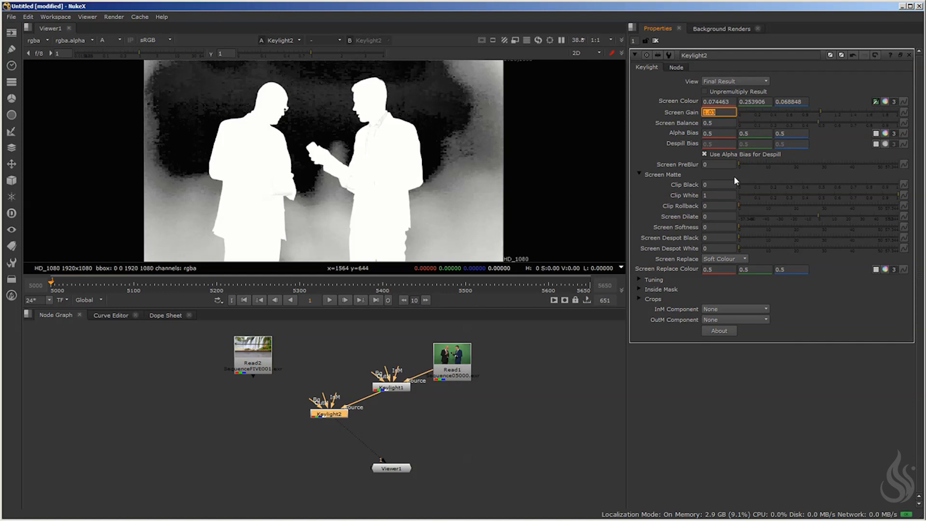
pyautogui.write('1.03')
pyautogui.press('Return')
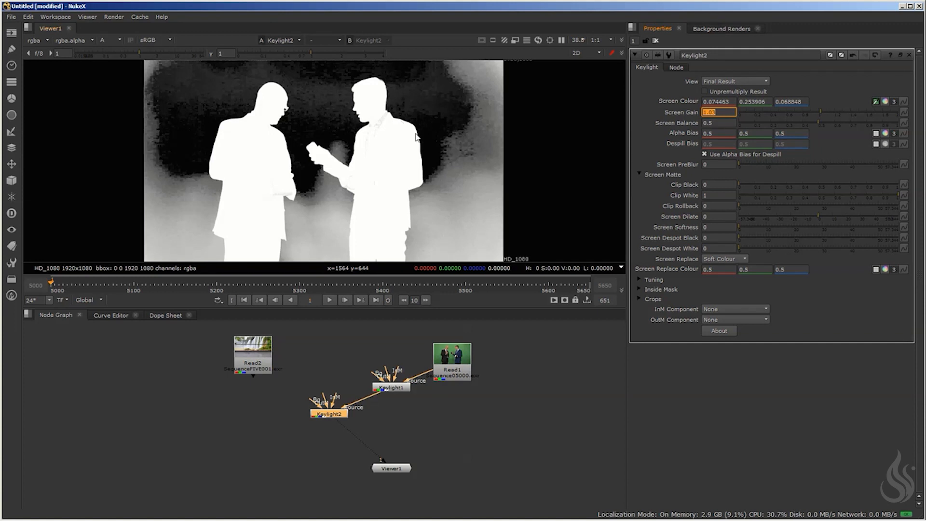
# - Examine the matte around the blue-suited man's collar and raise Keylight2's Clip Black to 0.73
pyautogui.scroll(8, 394, 110)
pyautogui.scroll(3, 378, 113)
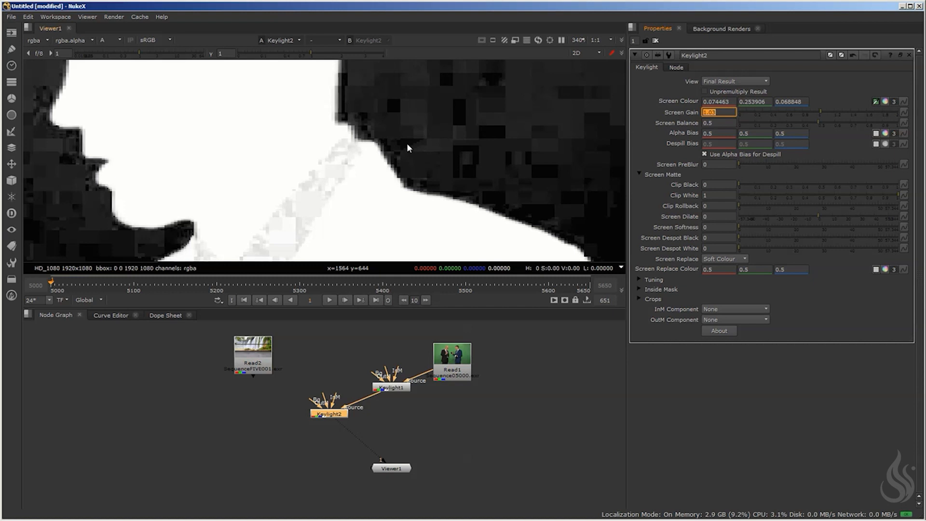
pyautogui.scroll(-8, 407, 143)
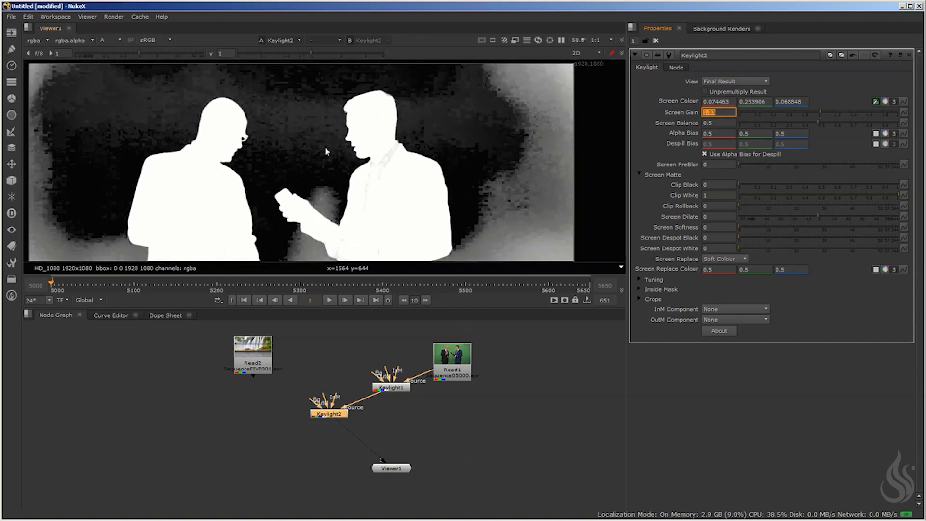
pyautogui.scroll(-2, 325, 147)
pyautogui.scroll(-2, 340, 127)
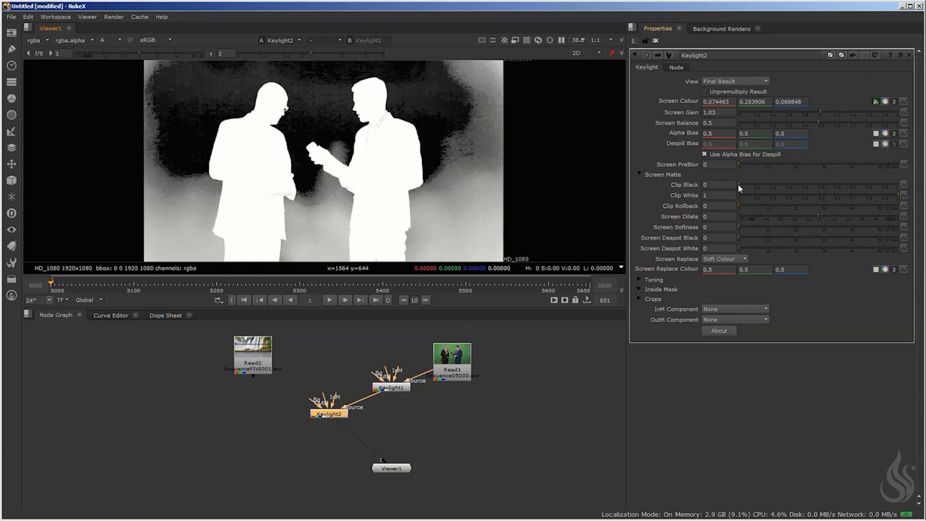
pyautogui.moveTo(739, 185); pyautogui.dragTo(856, 179)
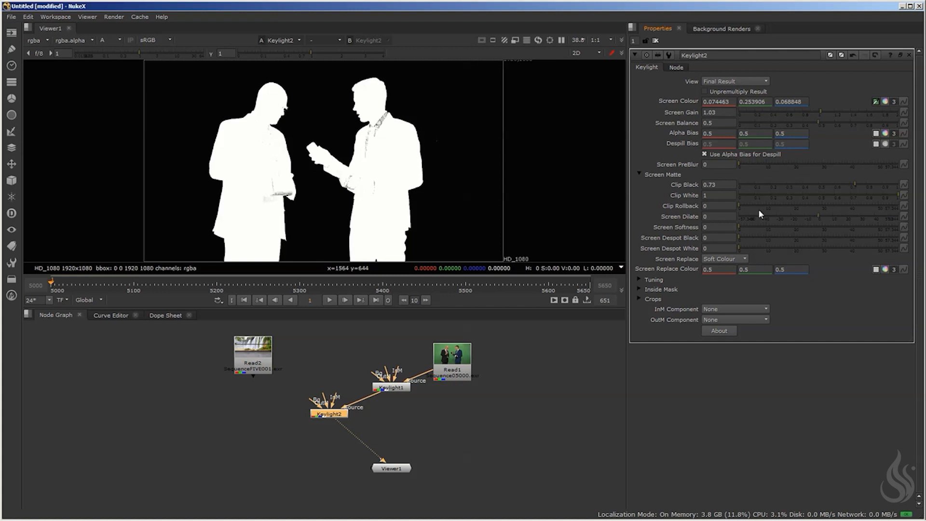
# - Adjust Clip Rollback through 39.2 and 11.2 down to 0.8, checking the matte edges and the blue-suited man's collar
pyautogui.moveTo(739, 206); pyautogui.dragTo(848, 206)
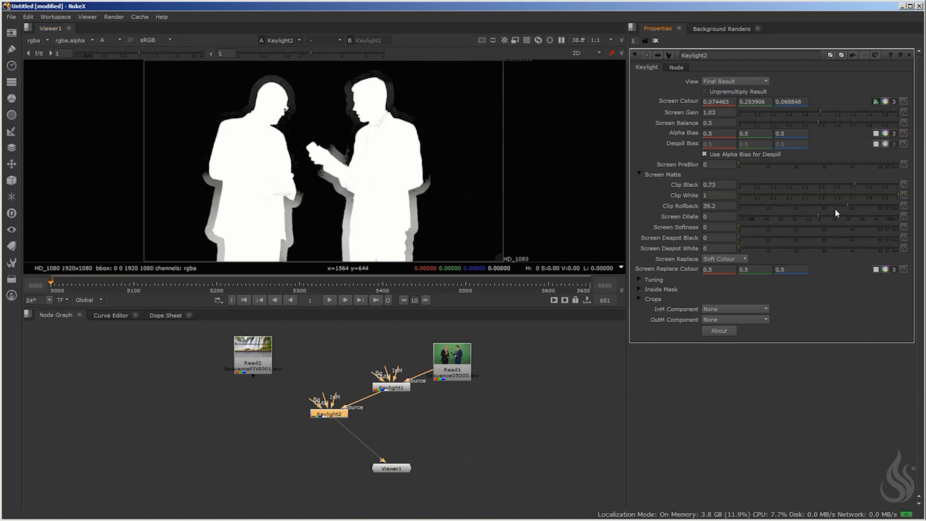
pyautogui.moveTo(847, 204); pyautogui.dragTo(770, 203)
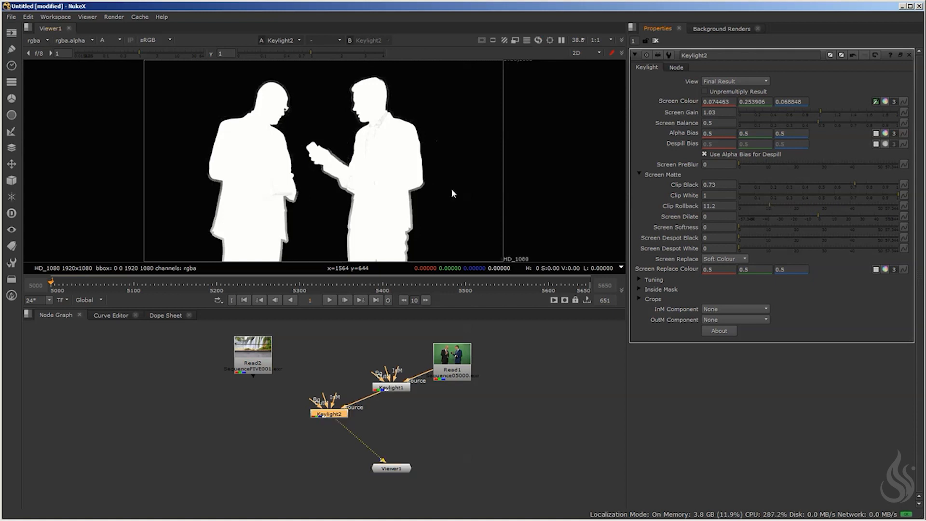
pyautogui.scroll(9, 419, 197)
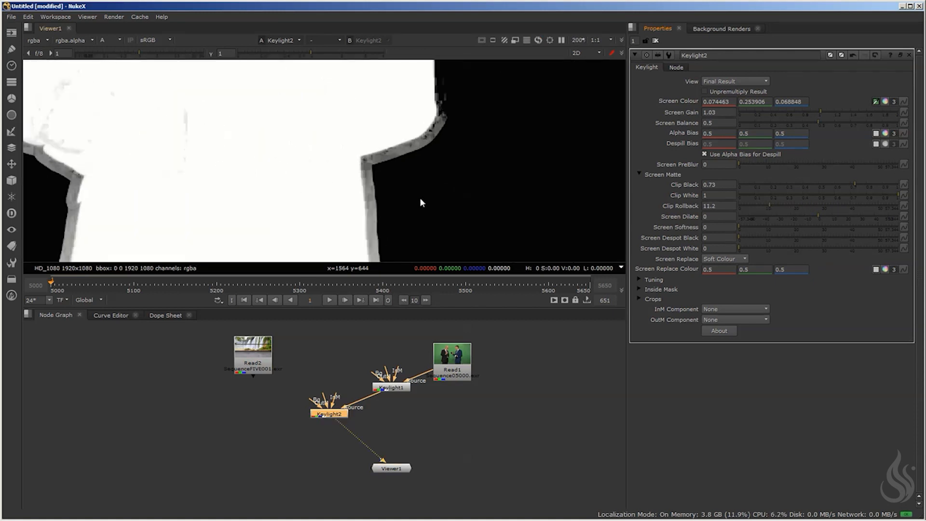
pyautogui.moveTo(768, 204); pyautogui.dragTo(741, 203)
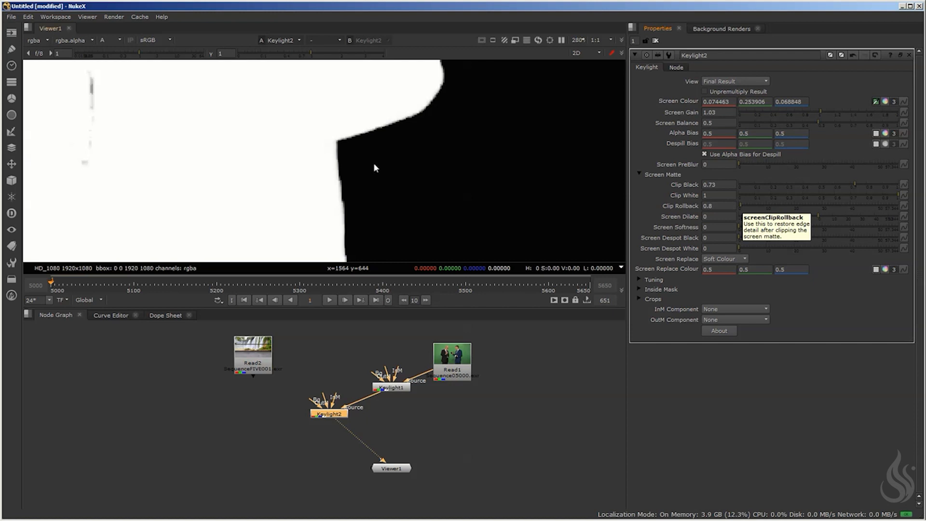
pyautogui.scroll(-3, 386, 164)
pyautogui.scroll(-5, 383, 164)
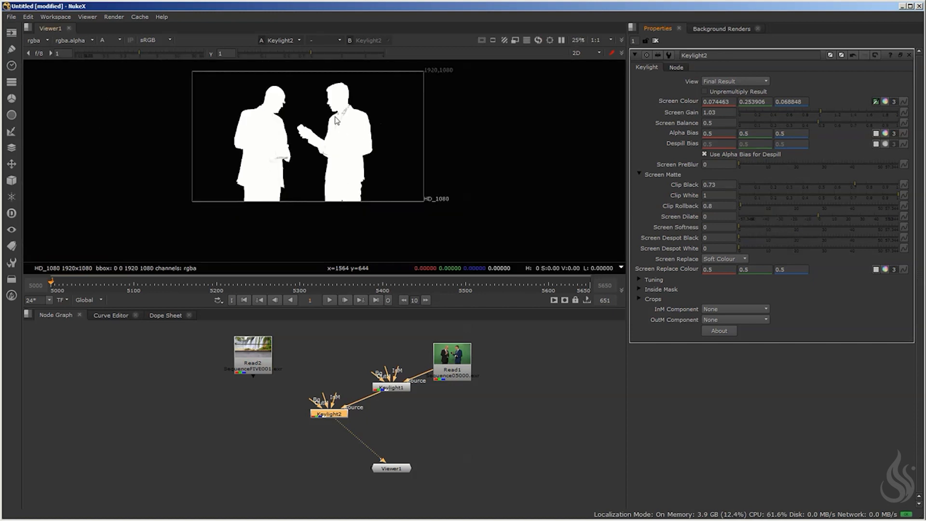
pyautogui.scroll(3, 340, 122)
pyautogui.scroll(3, 350, 124)
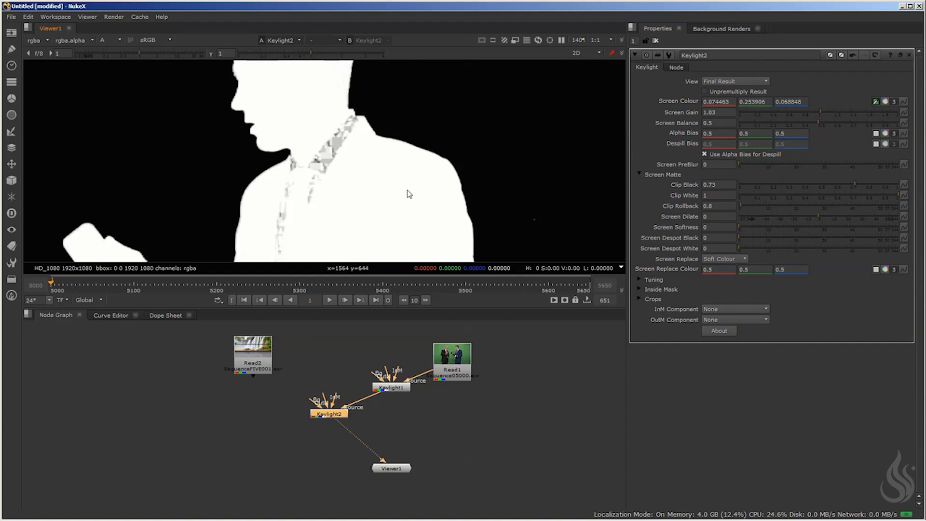
# - Display the colour result and lower Keylight2's Clip Rollback through 0.7 and 0.45 to 0.37, checking the blue jacket's shoulder edge
pyautogui.scroll(-3, 404, 188)
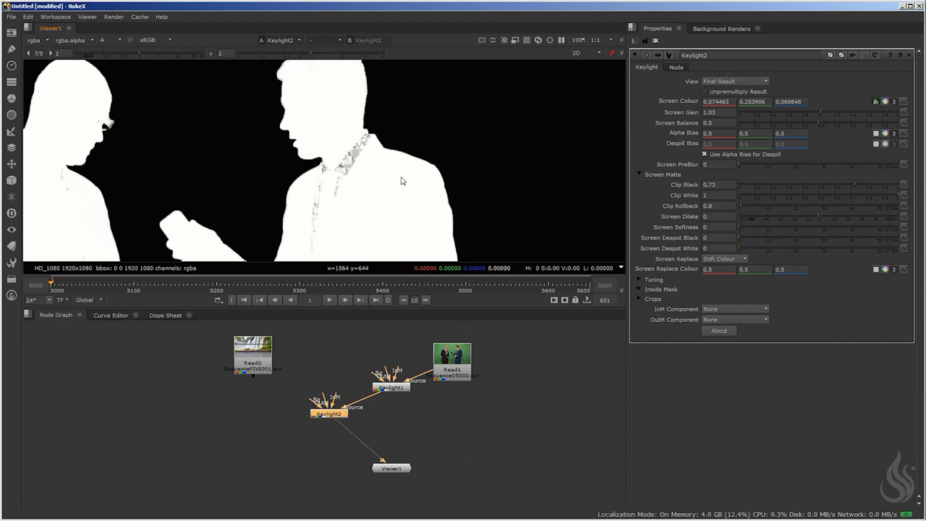
pyautogui.press('a')
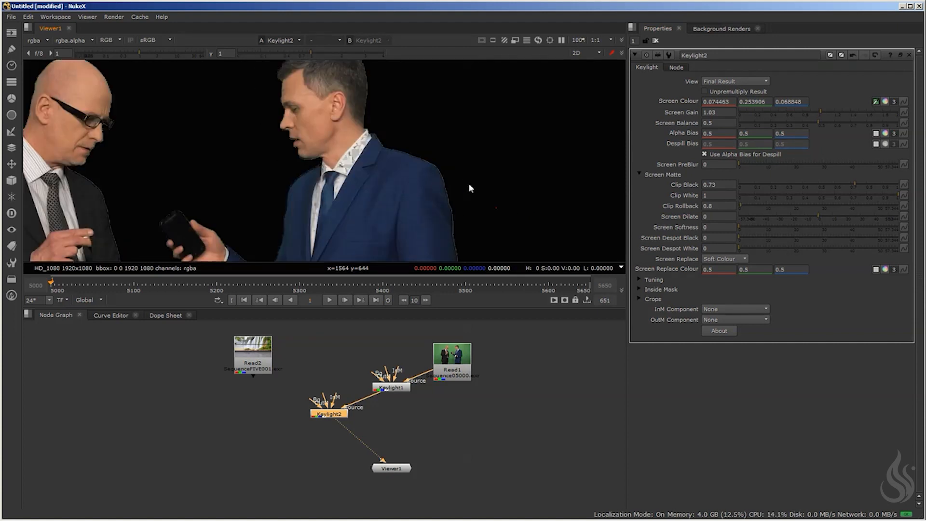
pyautogui.scroll(5, 470, 184)
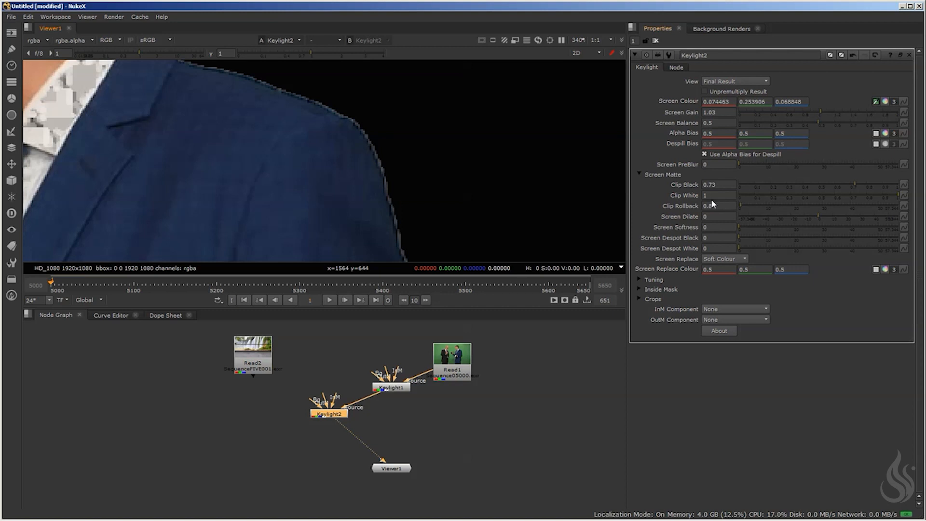
pyautogui.click(722, 208)
pyautogui.write('0.7')
pyautogui.press('Return')
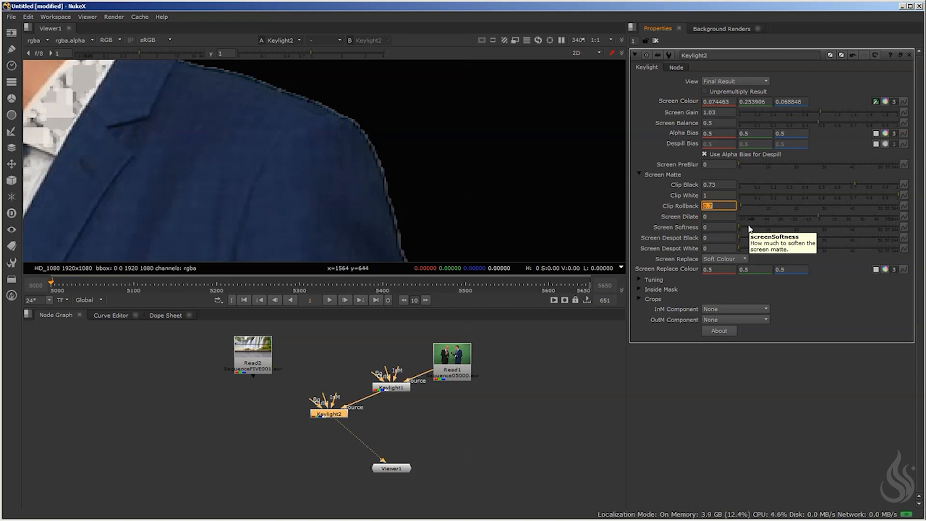
pyautogui.write('0.45')
pyautogui.press('Return')
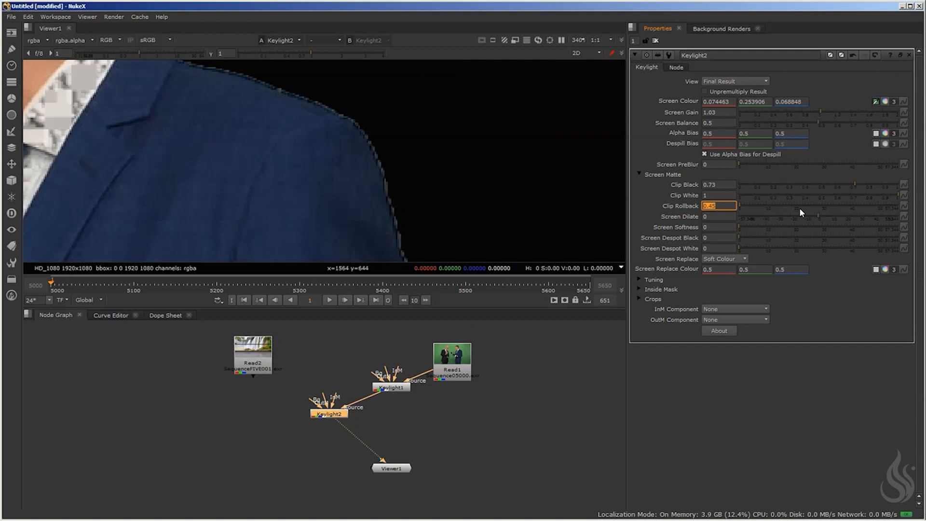
pyautogui.write('0.37')
pyautogui.press('Return')
# - Try Clip Rollback at 0.2 and 0.4 while viewing the whole upper body of the blue-suited man
pyautogui.scroll(-3, 378, 145)
pyautogui.moveTo(360, 124); pyautogui.dragTo(476, 133, button='middle')
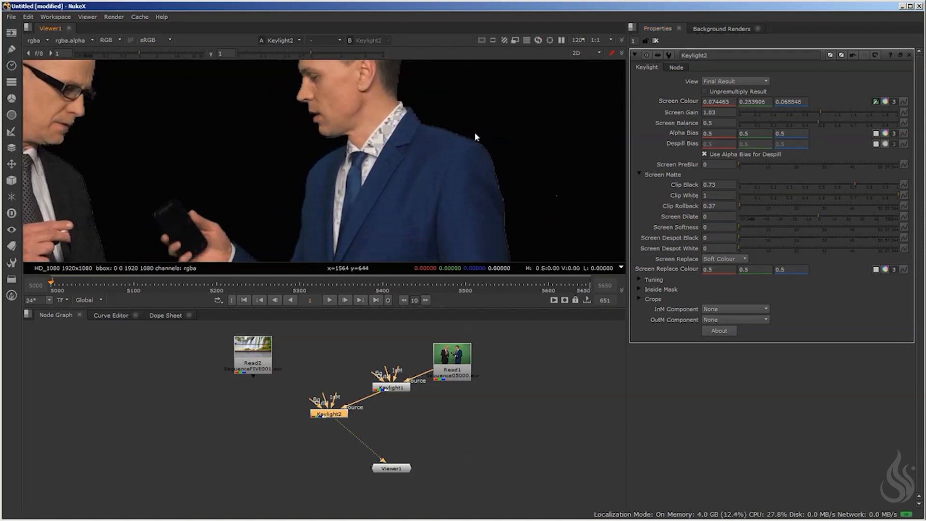
pyautogui.click(710, 206)
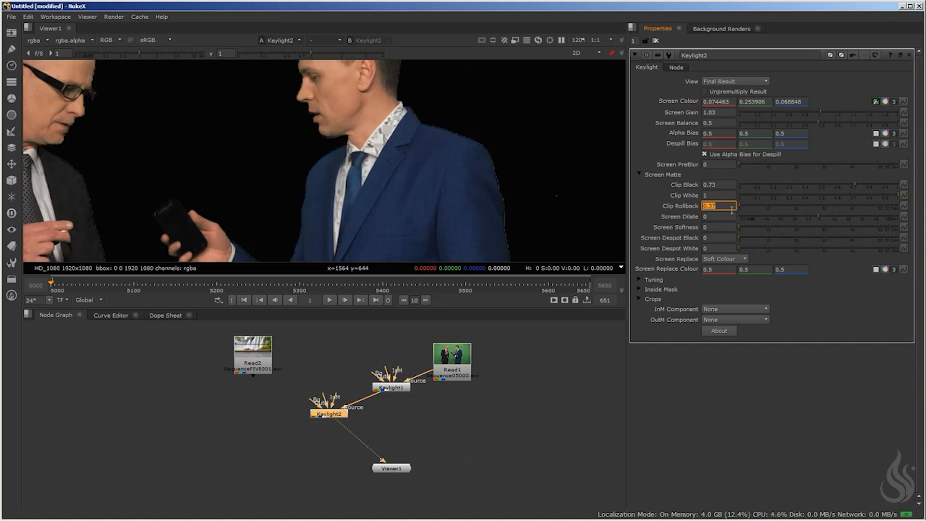
pyautogui.write('0.2')
pyautogui.press('Return')
pyautogui.write('0.37')
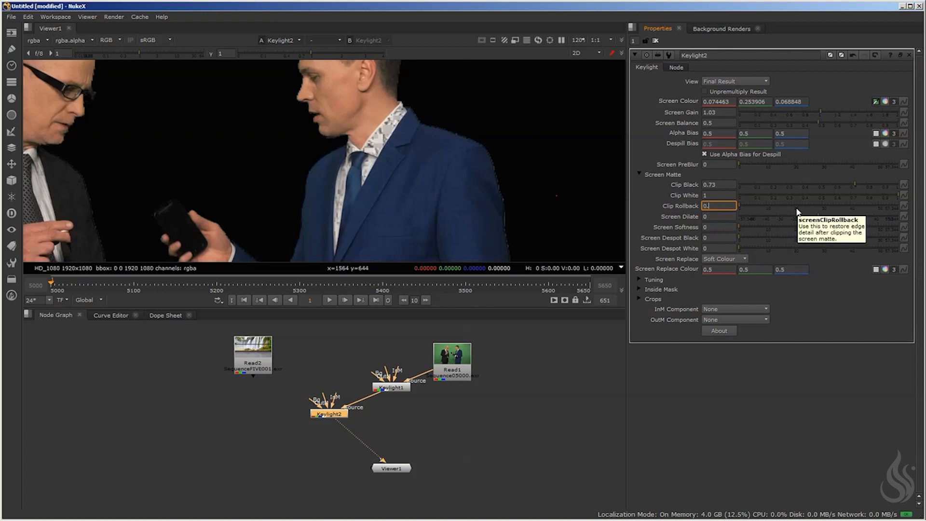
pyautogui.press('BackSpace')
pyautogui.press('BackSpace')
pyautogui.write('4')
pyautogui.press('Return')
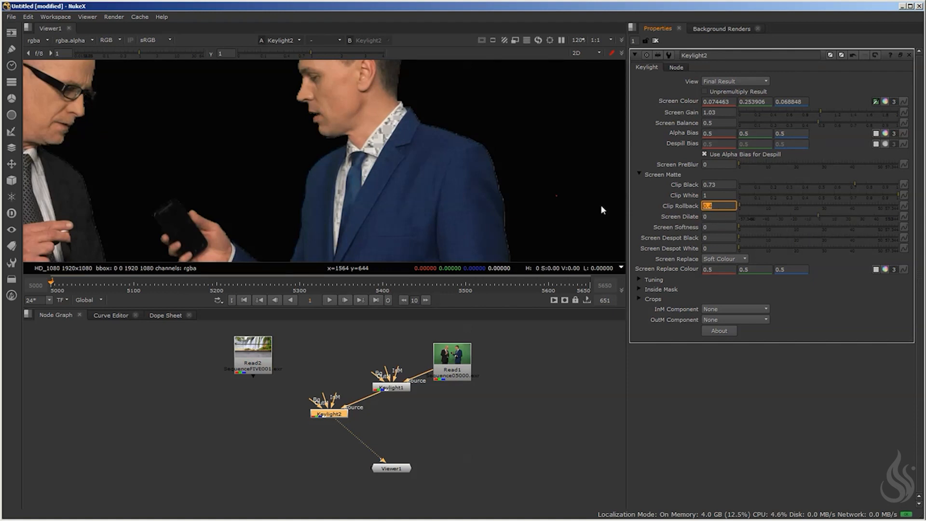
# - Inspect the blue jacket's shoulder edge in alpha and colour, and reduce Clip Rollback to 0.3
pyautogui.scroll(6, 480, 166)
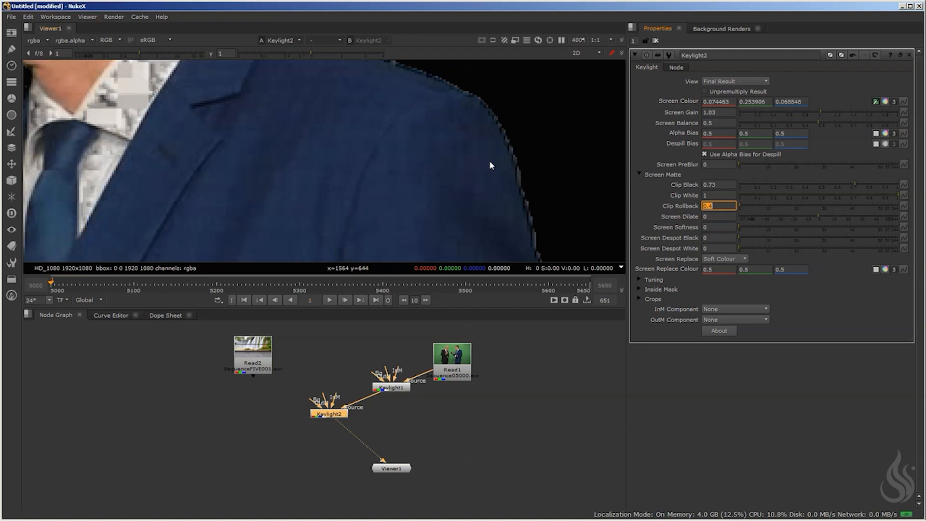
pyautogui.click(349, 138)
pyautogui.press('a')
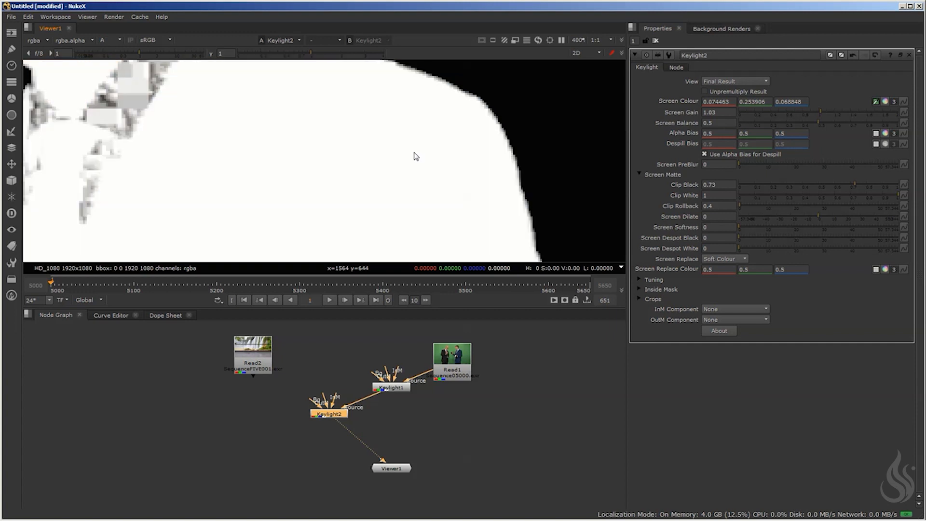
pyautogui.scroll(-5, 417, 160)
pyautogui.scroll(5, 431, 160)
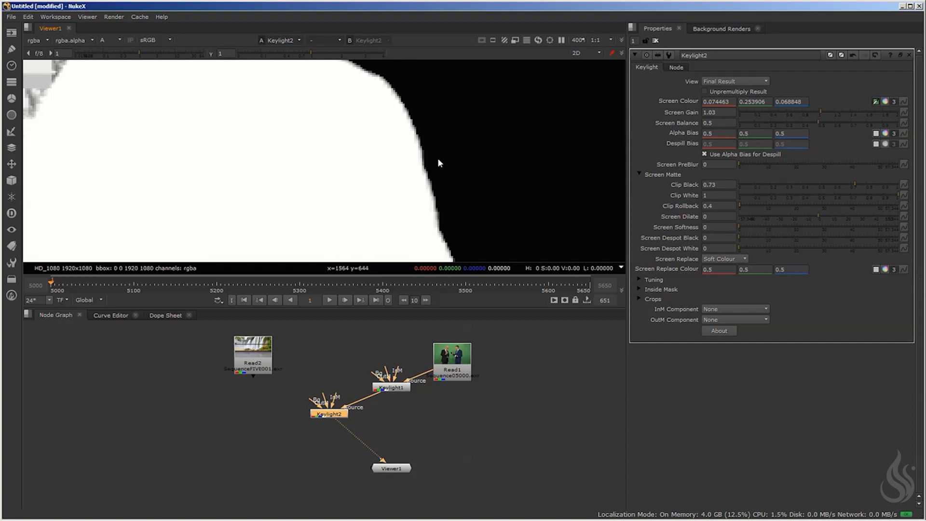
pyautogui.press('a')
pyautogui.doubleClick(718, 206)
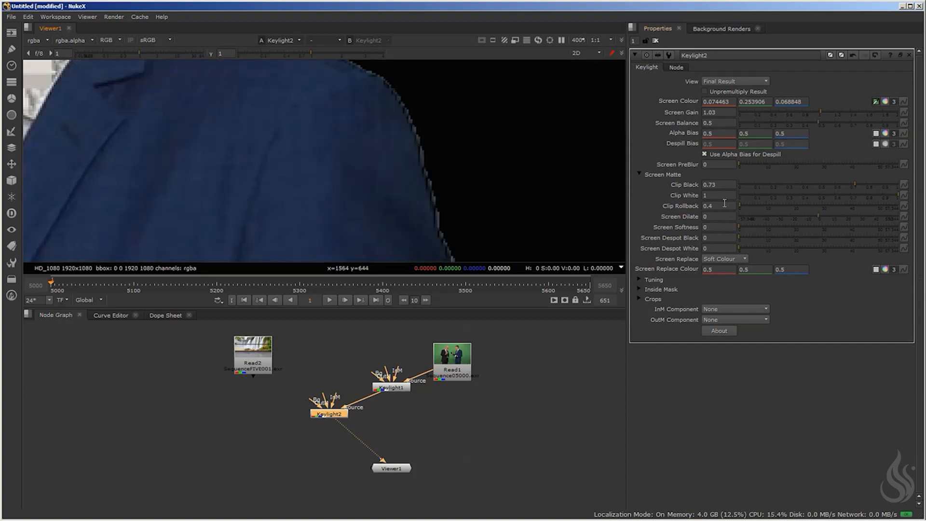
pyautogui.press('Down')
# - Try Screen Dilate values of -1 and -0.1 along the lower edge of the blue jacket
pyautogui.scroll(-3, 411, 167)
pyautogui.moveTo(369, 145); pyautogui.dragTo(369, 57, button='middle')
pyautogui.click(717, 216)
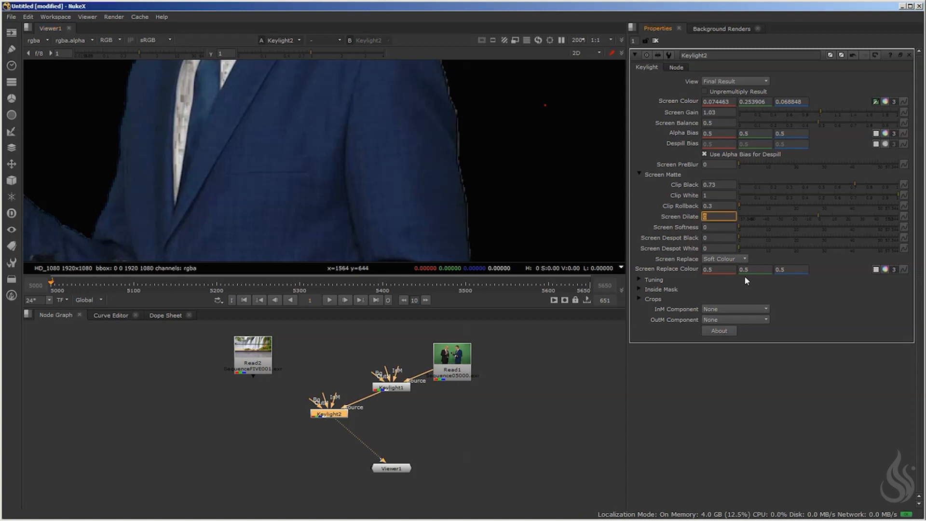
pyautogui.write('-1')
pyautogui.press('Return')
pyautogui.write('-0')
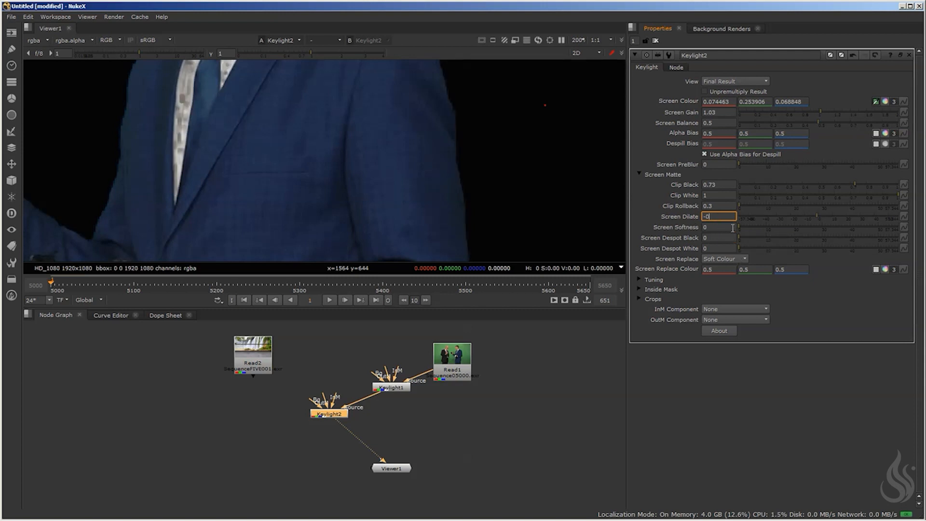
pyautogui.write('.1')
pyautogui.press('Return')
# - Adjust Screen Dilate through -0.5, -0.8 and -0.9 to a final -1
pyautogui.write('-0.5')
pyautogui.press('Return')
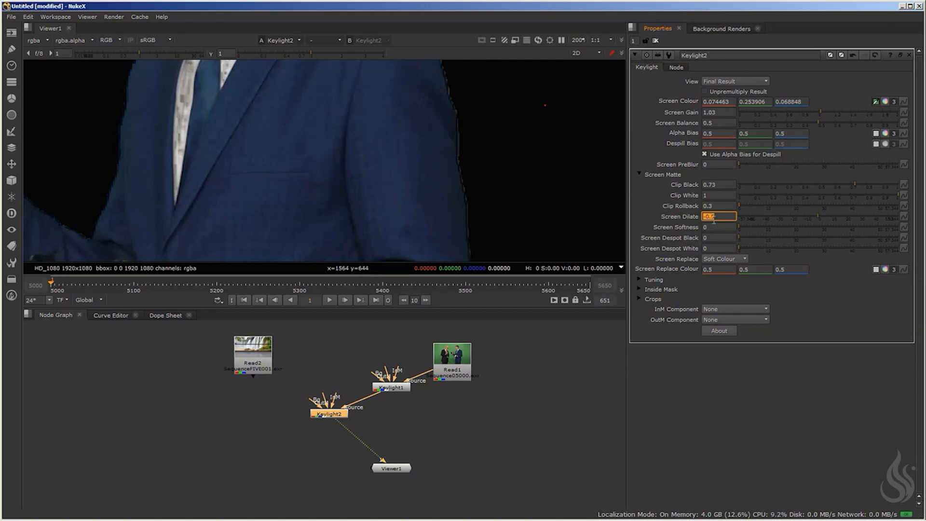
pyautogui.write('-0.8')
pyautogui.press('Return')
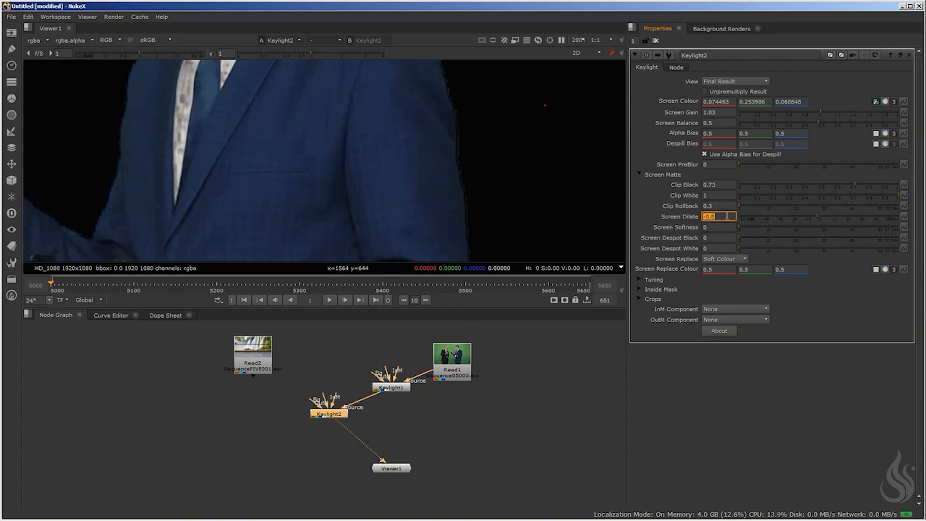
pyautogui.write('-0.9')
pyautogui.press('Return')
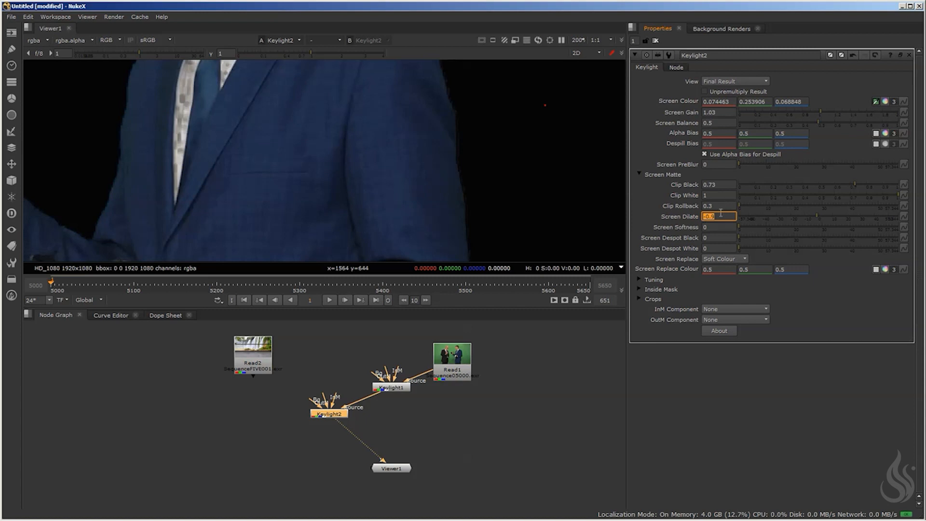
pyautogui.write('-1')
pyautogui.press('Return')
# - Compare the blue-suited man's collar in alpha and colour, and fit the whole frame in the viewer
pyautogui.scroll(-3, 497, 143)
pyautogui.moveTo(475, 122); pyautogui.dragTo(475, 201, button='middle')
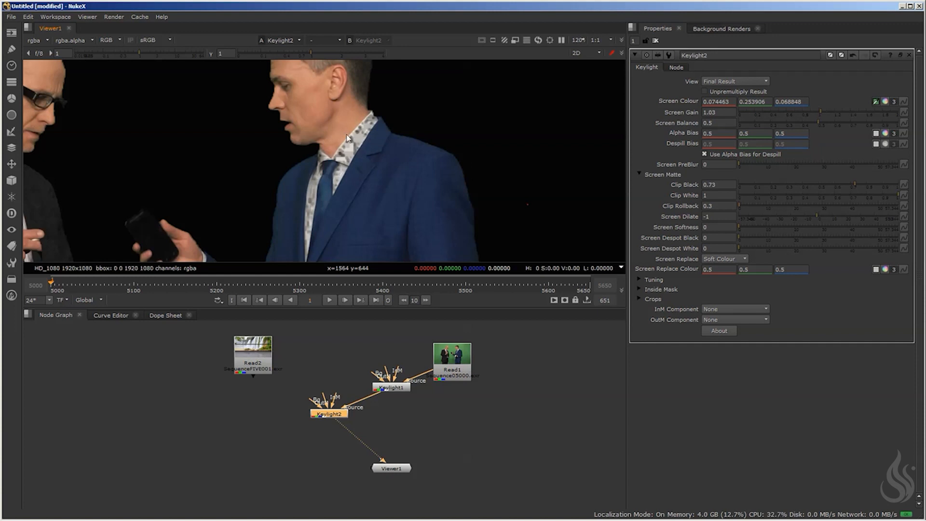
pyautogui.press('a')
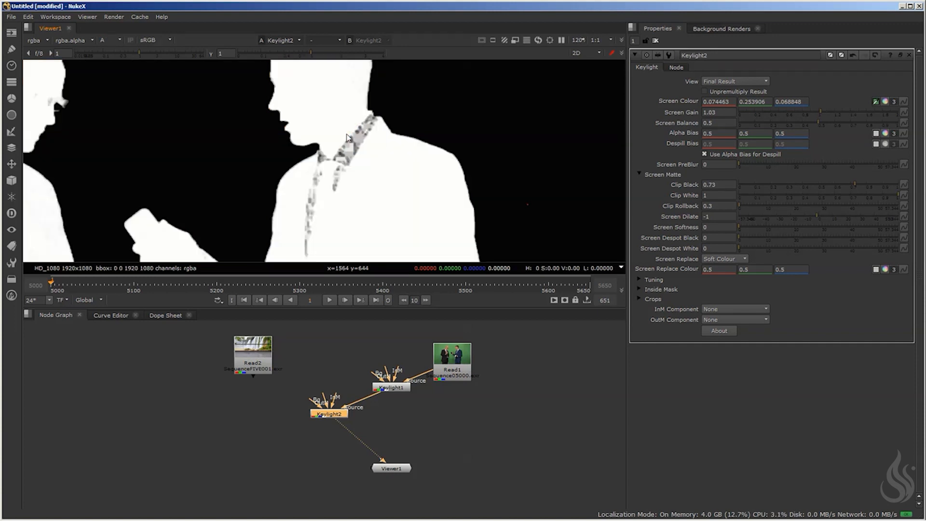
pyautogui.press('a')
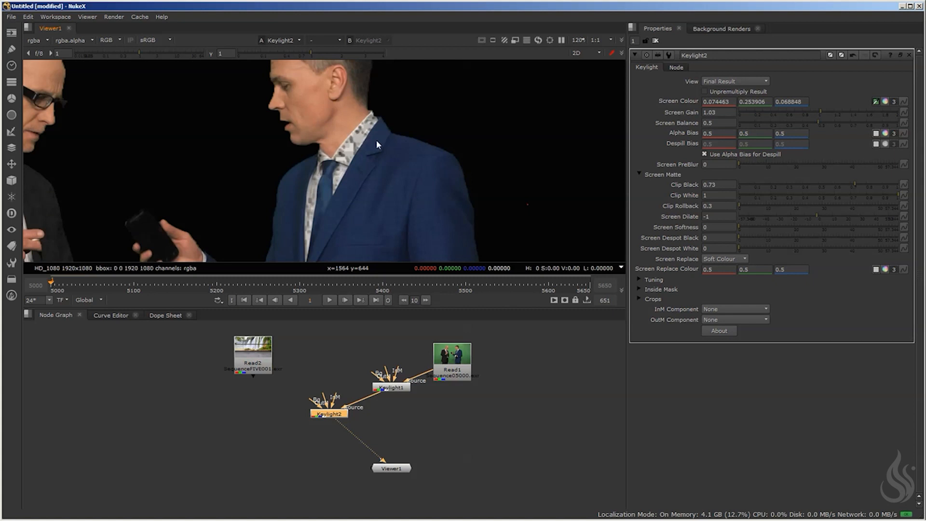
pyautogui.press('f')
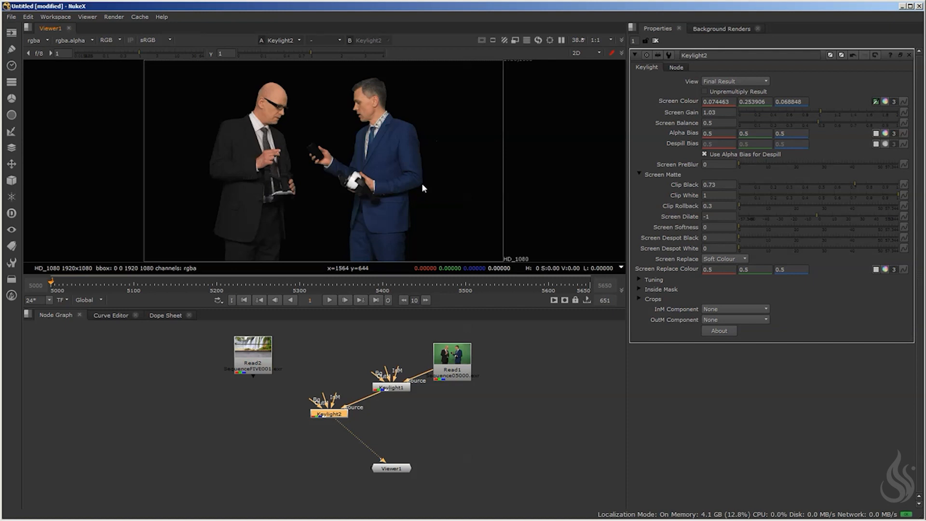
# - Reposition the Keylight1 and Keylight2 nodes slightly in the node graph
pyautogui.moveTo(390, 387); pyautogui.dragTo(394, 379)
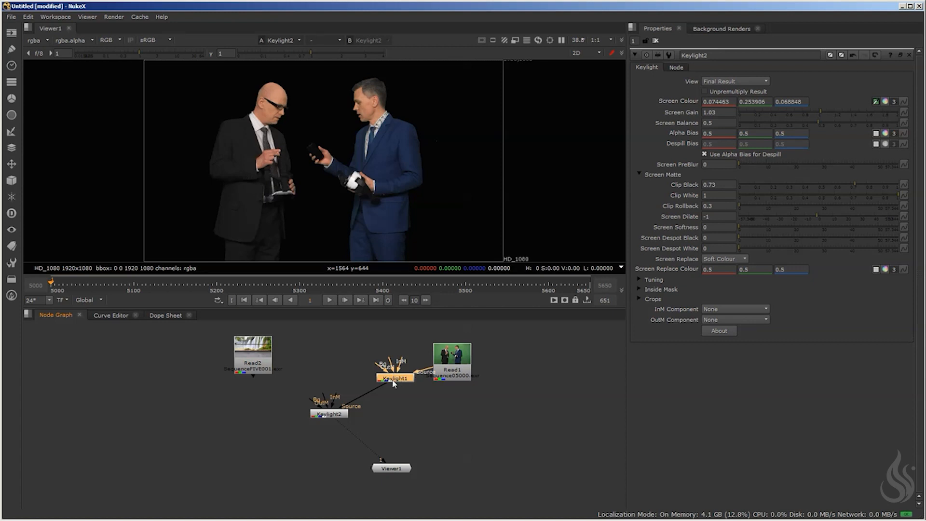
pyautogui.moveTo(395, 385); pyautogui.dragTo(392, 383)
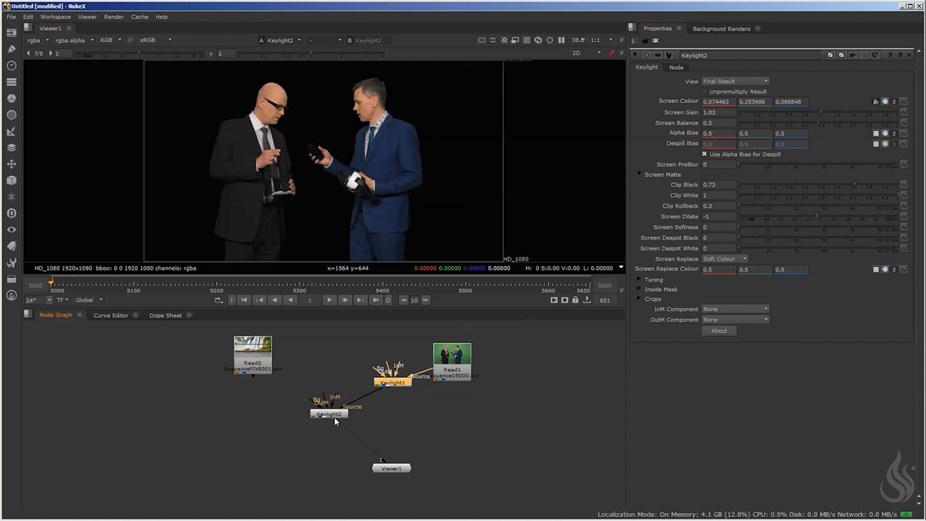
pyautogui.moveTo(331, 416)
pyautogui.mouseDown()
pyautogui.moveTo(321, 416)
pyautogui.moveTo(330, 417)
pyautogui.mouseUp()
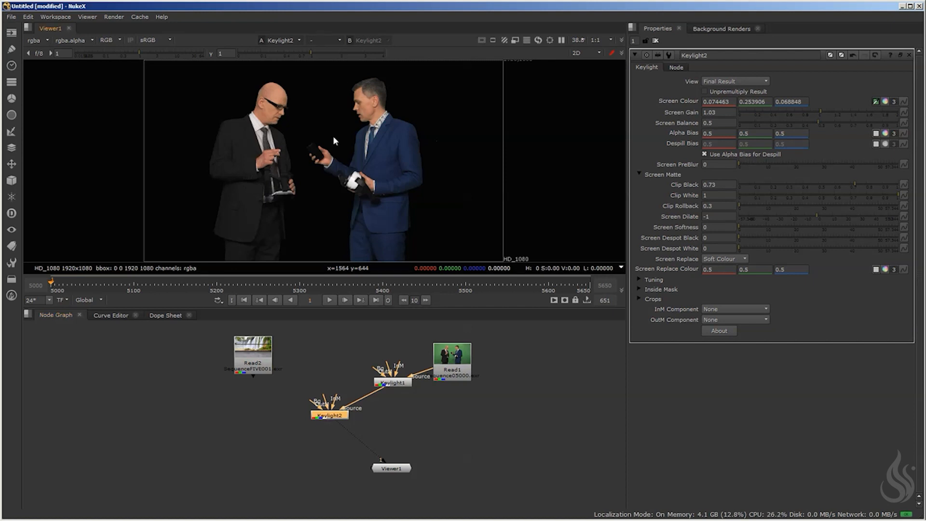
# - Display the alpha channel and switch Keylight2's View to Combined Matte
pyautogui.press('a')
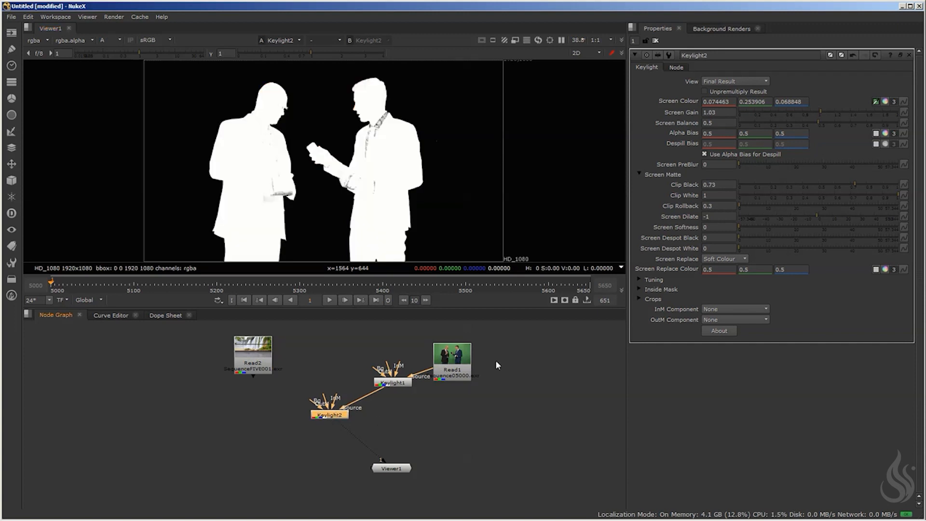
pyautogui.click(730, 83)
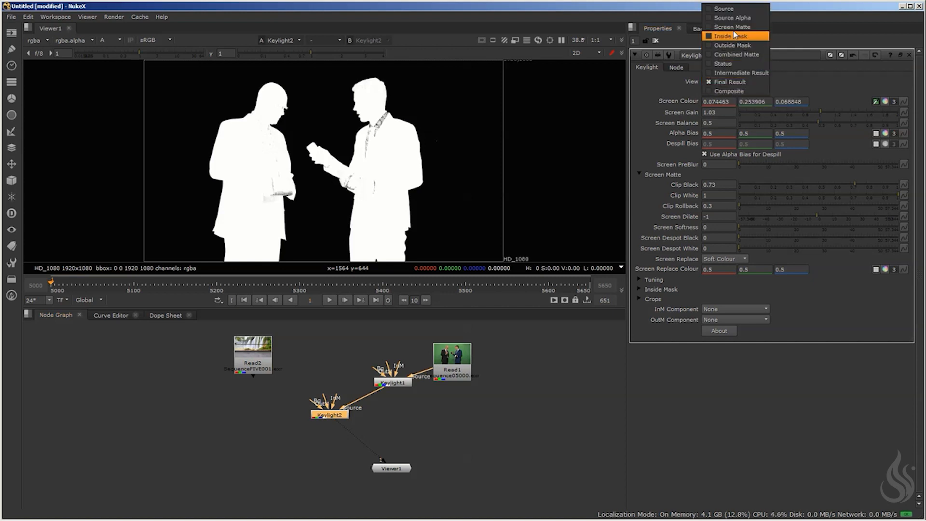
pyautogui.click(734, 56)
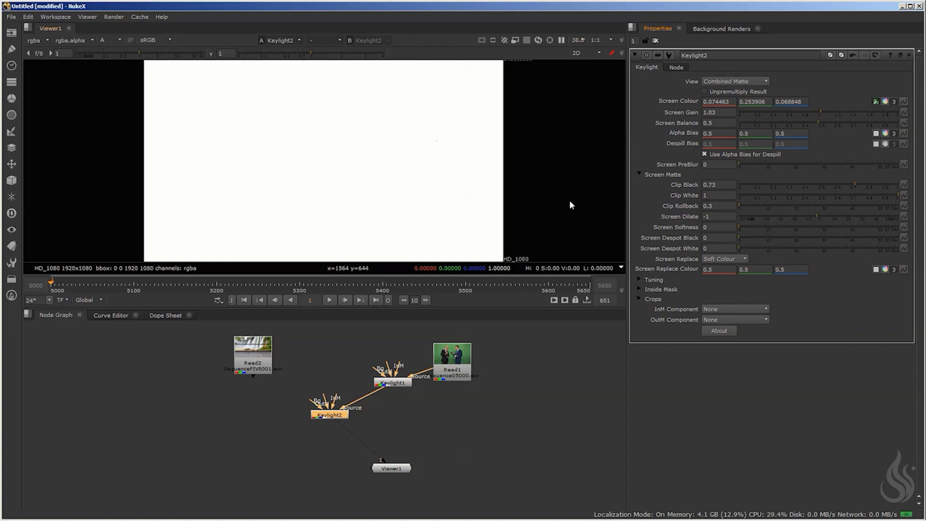
# - Set Keylight2's Inside Mask Source Alpha to Add To Inside Mask and its View to Composite
pyautogui.click(639, 290)
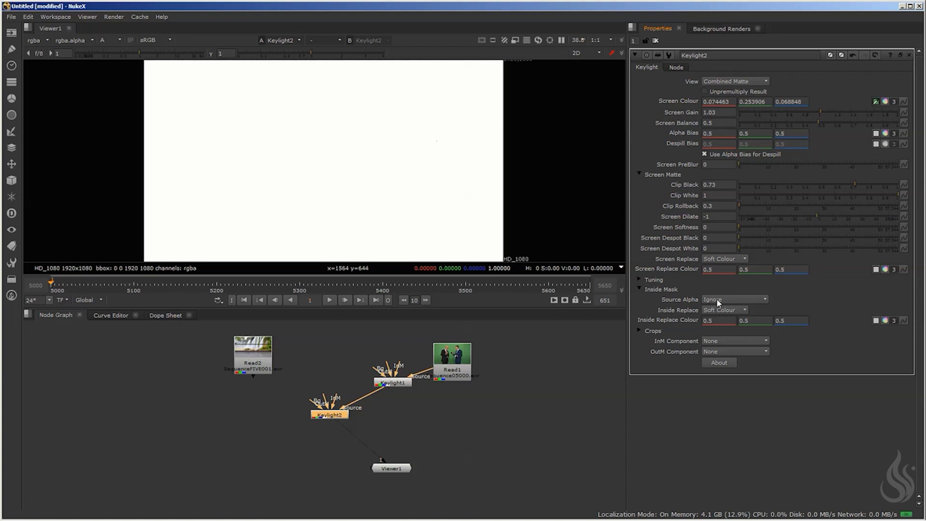
pyautogui.click(716, 299)
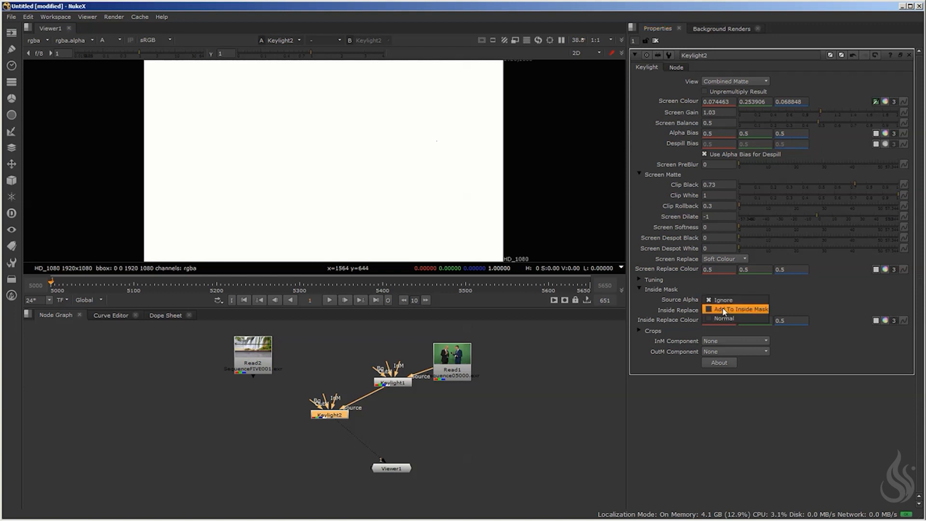
pyautogui.click(726, 313)
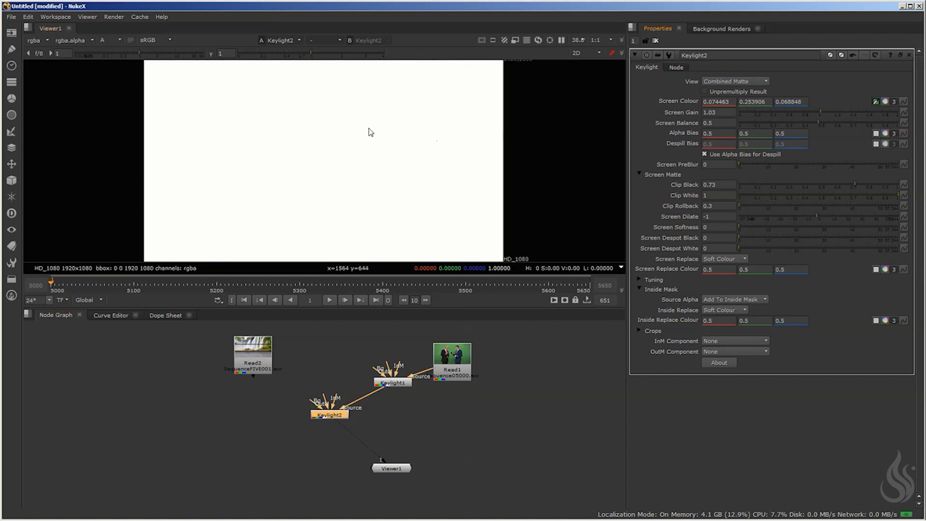
pyautogui.click(729, 82)
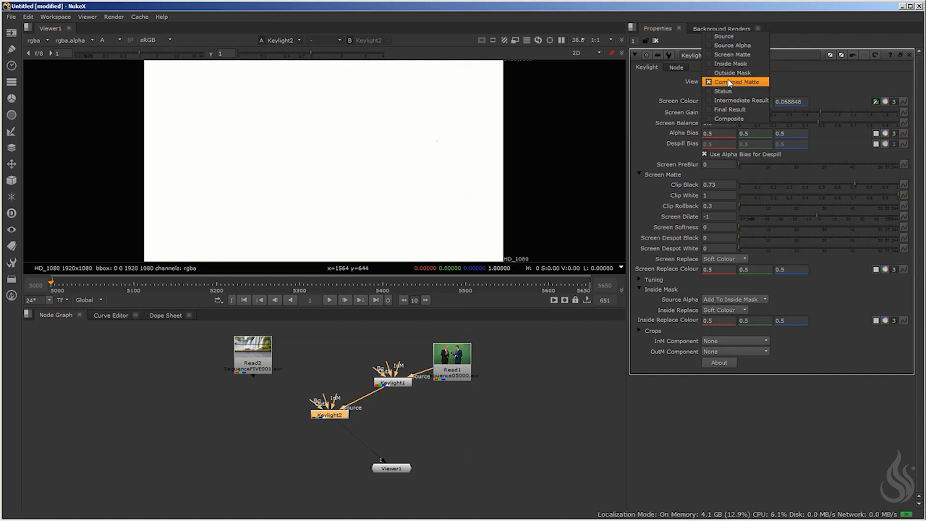
pyautogui.click(730, 118)
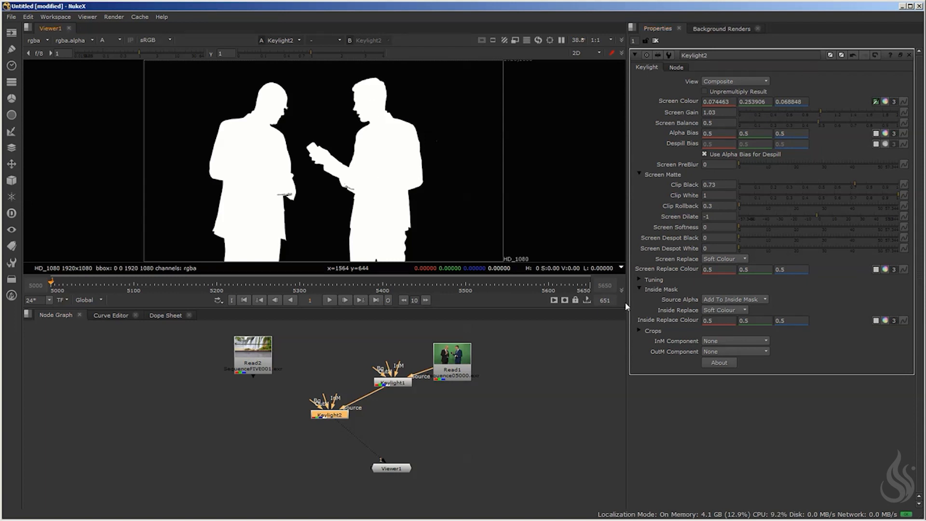
# - Switch Source Alpha to Ignore and back to Add To Inside Mask to compare the two mattes
pyautogui.click(731, 296)
pyautogui.click(726, 294)
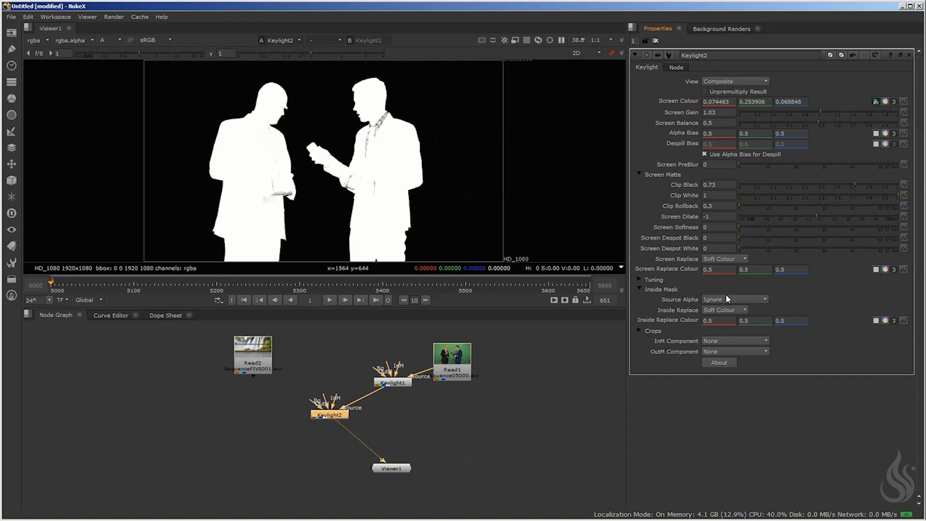
pyautogui.click(723, 300)
pyautogui.click(724, 309)
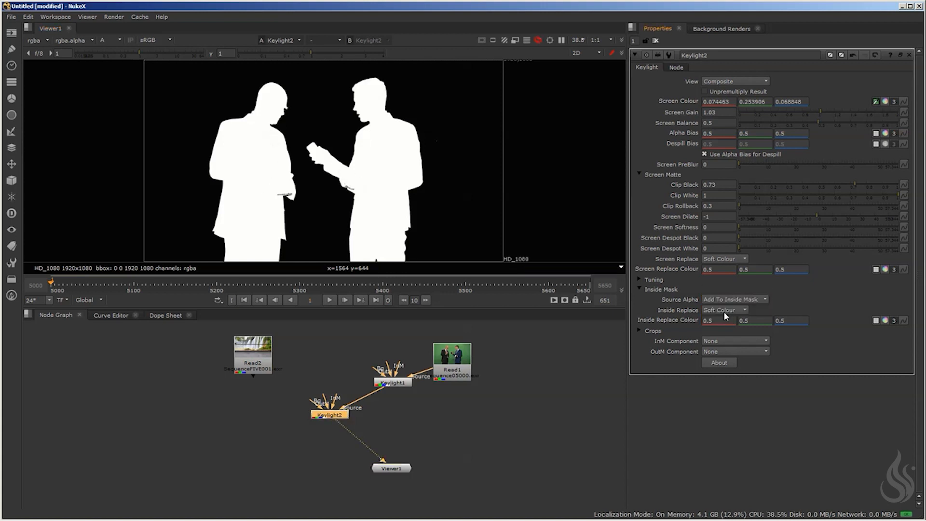
# - Alternate Keylight2's Source Alpha between Ignore and Add To Inside Mask, ending on Add To Inside Mask, to compare the holes in the alpha
pyautogui.click(721, 302)
pyautogui.click(720, 291)
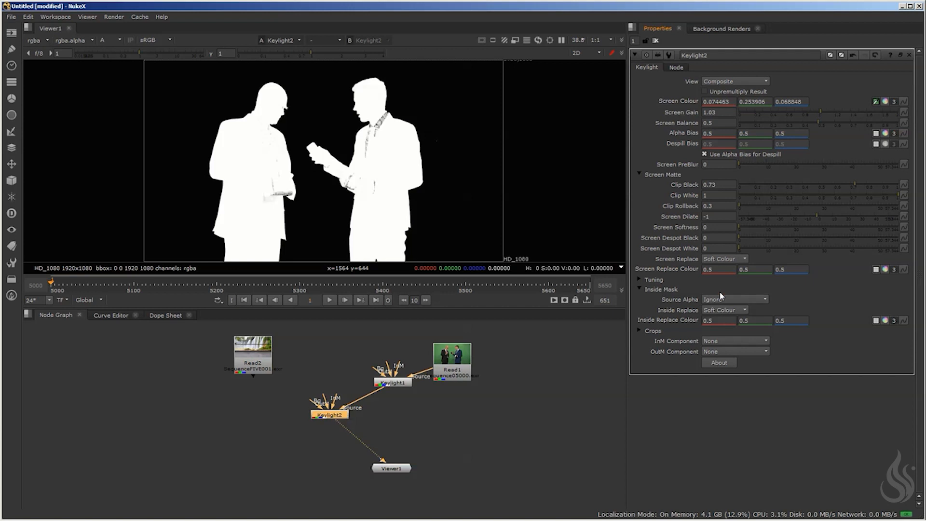
pyautogui.click(720, 301)
pyautogui.click(722, 310)
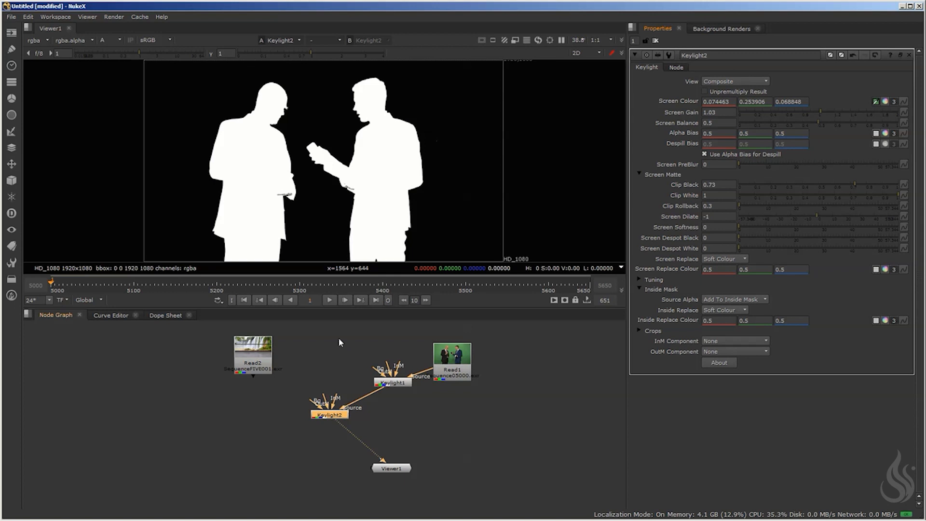
pyautogui.click(721, 302)
pyautogui.click(721, 290)
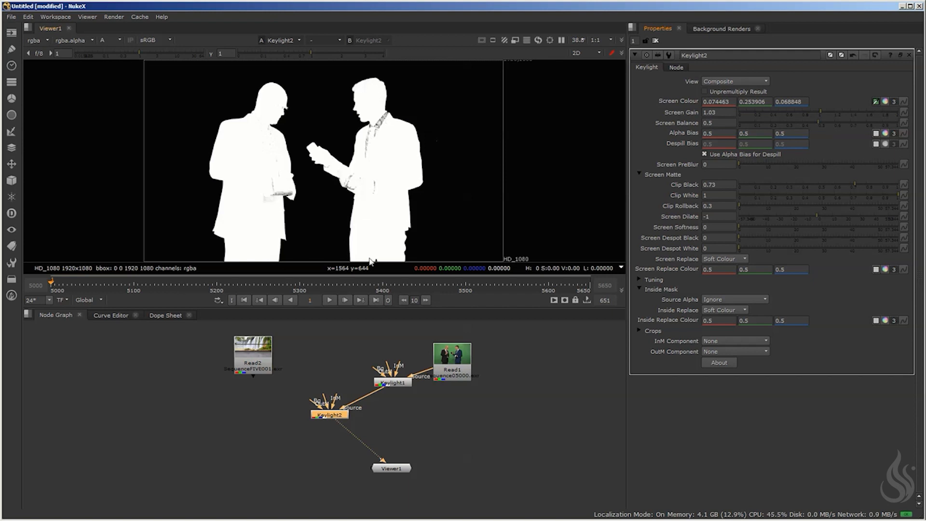
pyautogui.click(721, 300)
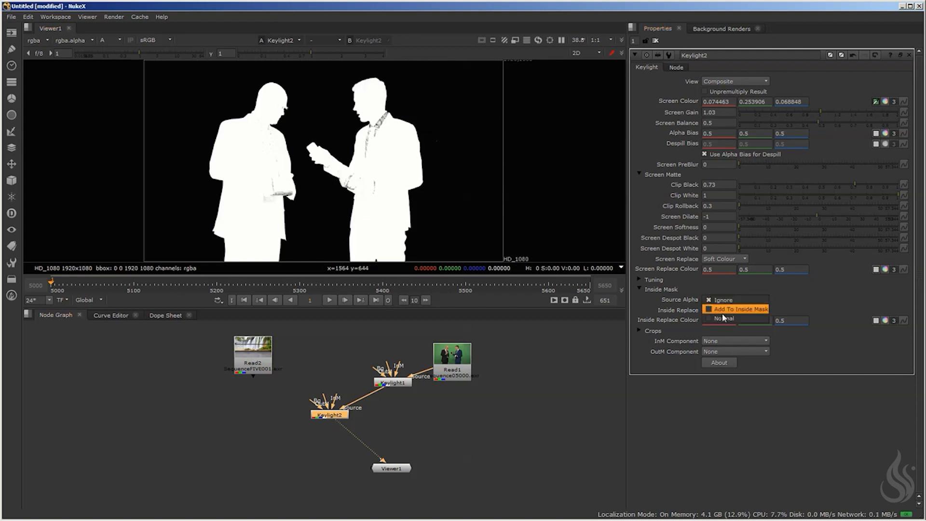
pyautogui.click(718, 308)
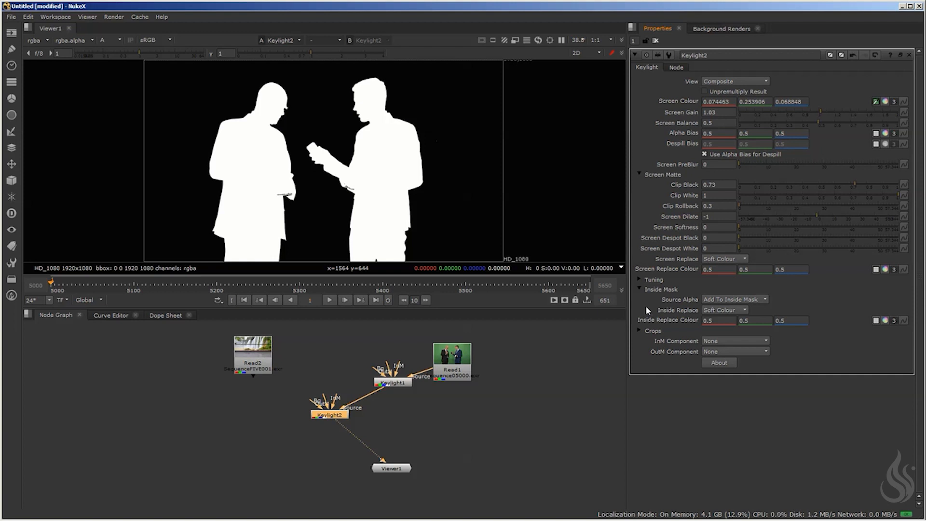
pyautogui.moveTo(329, 416); pyautogui.dragTo(327, 414)
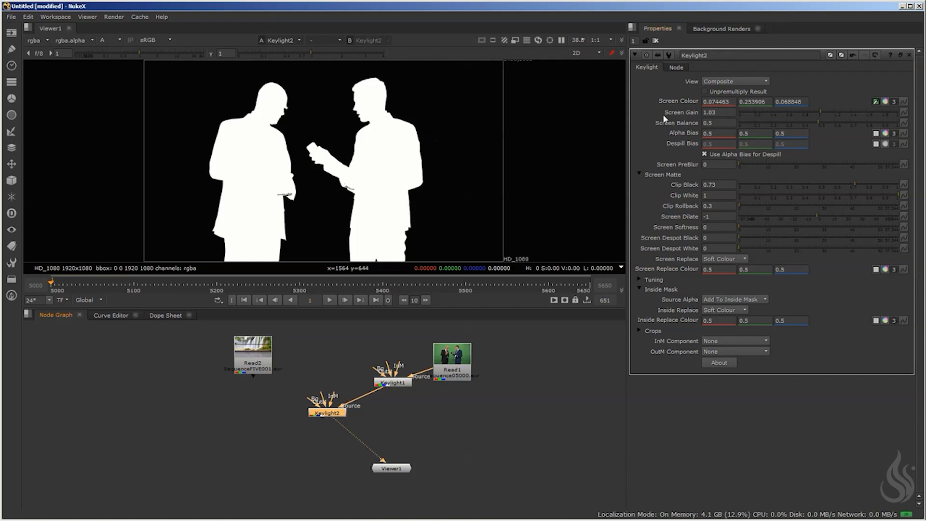
pyautogui.click(743, 83)
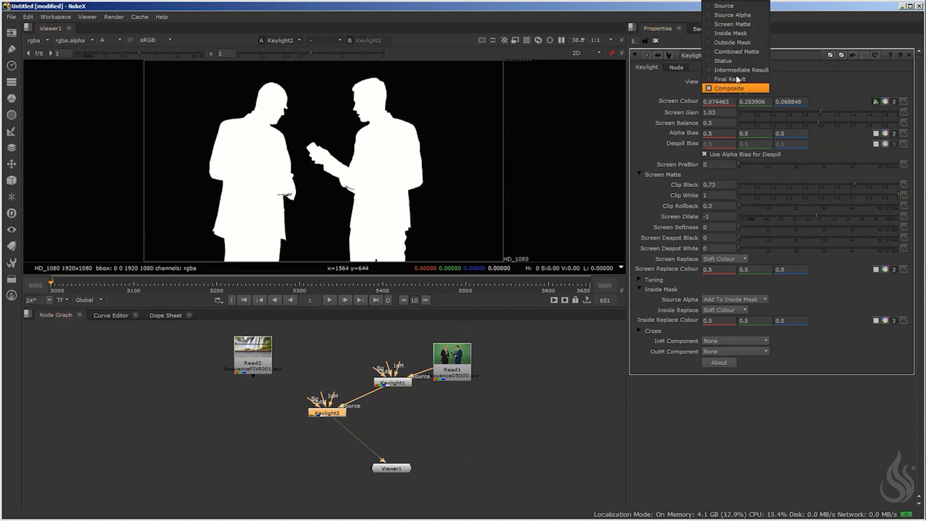
pyautogui.click(677, 88)
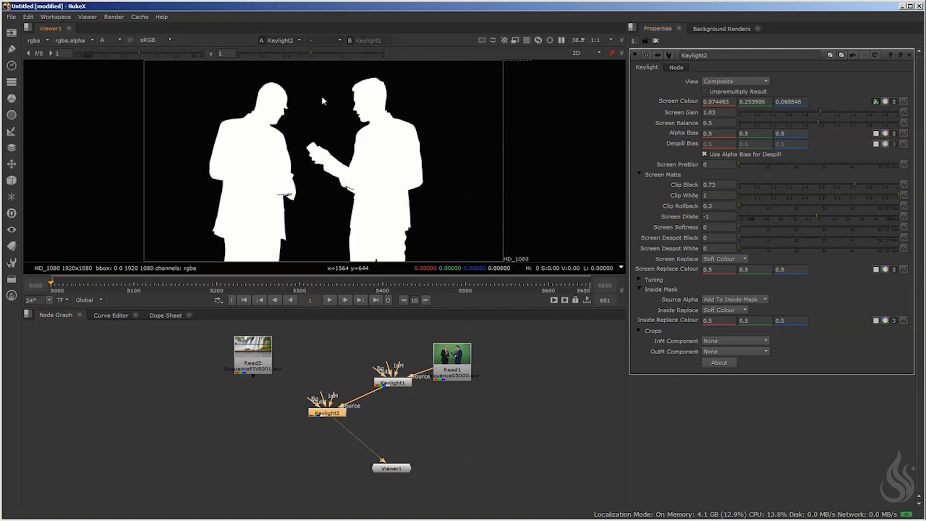
# - Show the RGB image of Keylight2 and examine the dark suit's edges and interior up close
pyautogui.press('a')
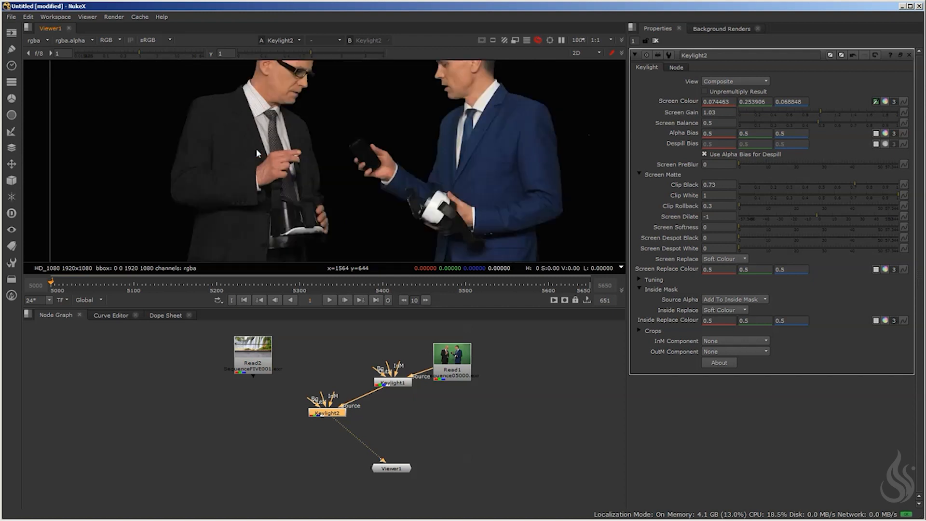
pyautogui.scroll(6, 256, 154)
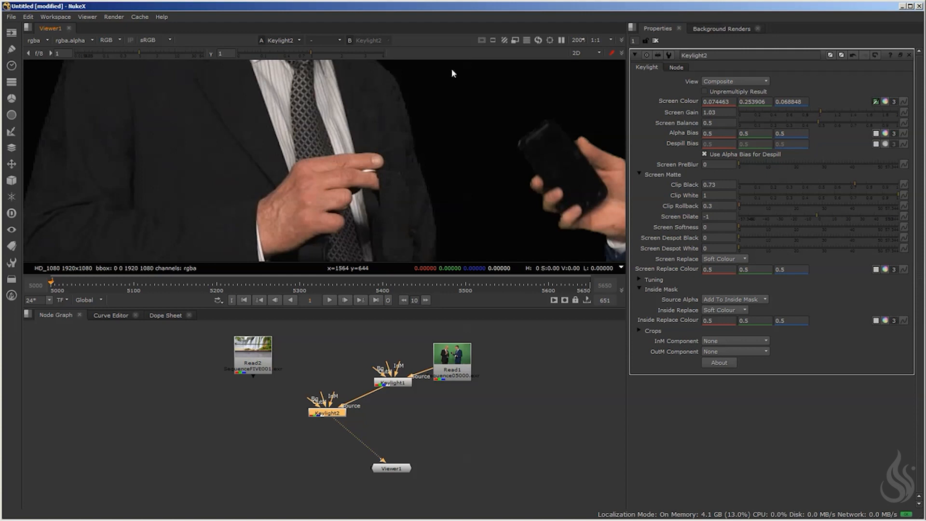
pyautogui.scroll(4, 370, 130)
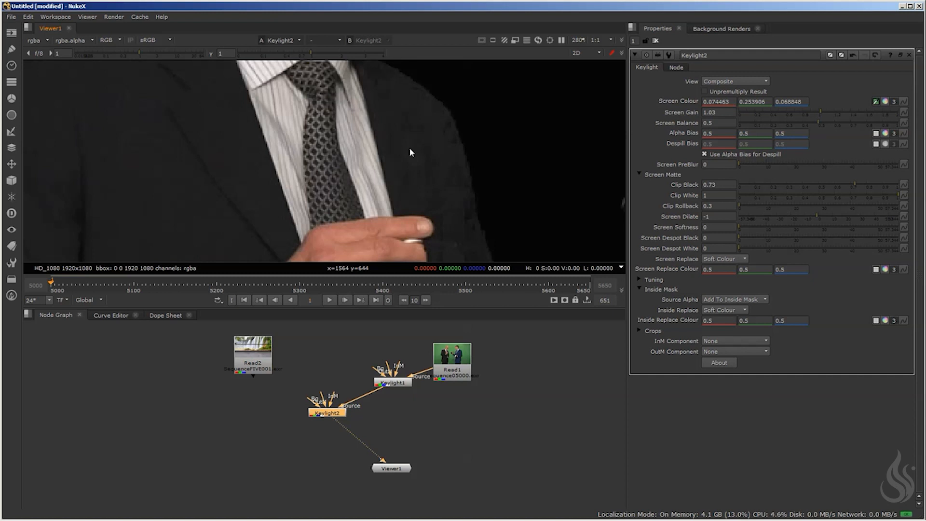
pyautogui.scroll(-1, 436, 165)
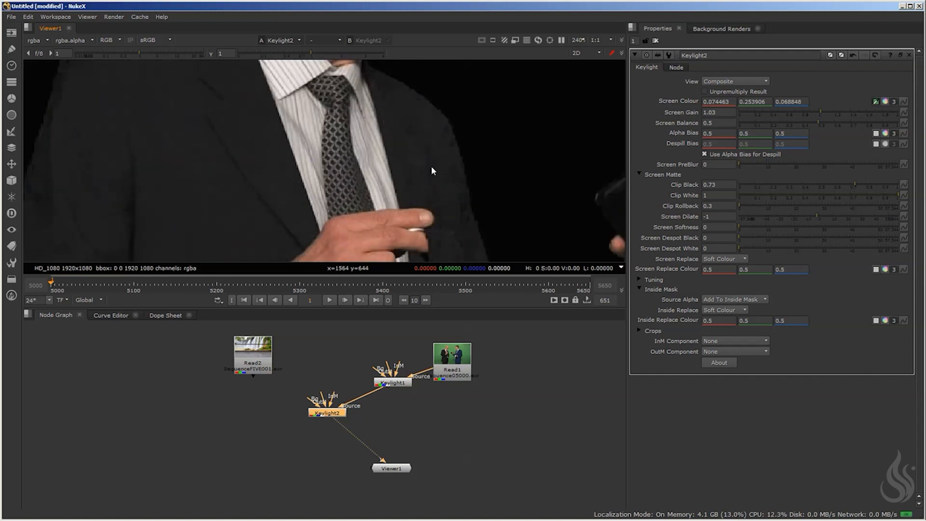
pyautogui.moveTo(432, 167); pyautogui.dragTo(407, 157, button='middle')
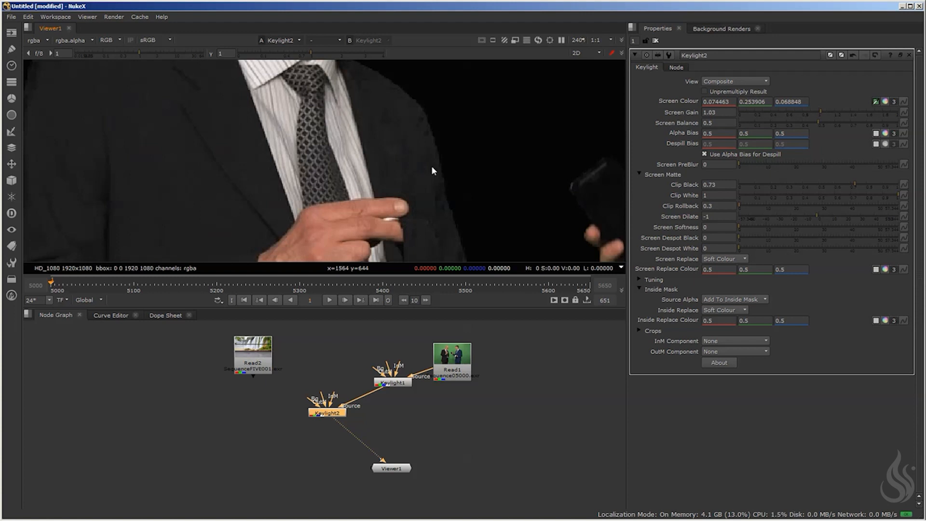
pyautogui.moveTo(314, 253); pyautogui.dragTo(283, 15, button='middle')
pyautogui.moveTo(328, 198); pyautogui.dragTo(300, 63, button='middle')
pyautogui.moveTo(268, 172); pyautogui.dragTo(418, 85, button='middle')
pyautogui.moveTo(310, 165); pyautogui.dragTo(318, 251, button='middle')
pyautogui.scroll(1, 234, 151)
pyautogui.moveTo(165, 69); pyautogui.dragTo(167, 100, button='middle')
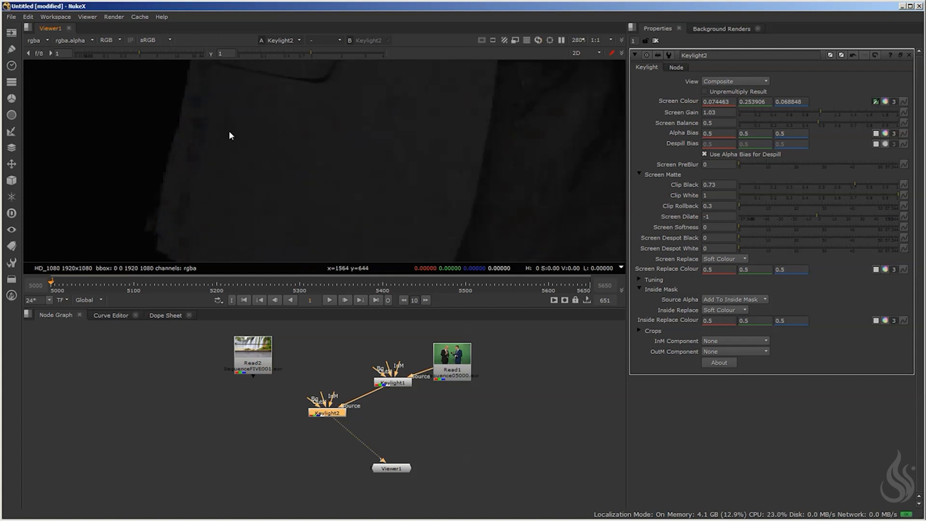
# - View the original Read1 footage and switch back to Keylight2 to compare the dark jacket's shoulder and chest
pyautogui.moveTo(452, 363); pyautogui.dragTo(481, 357)
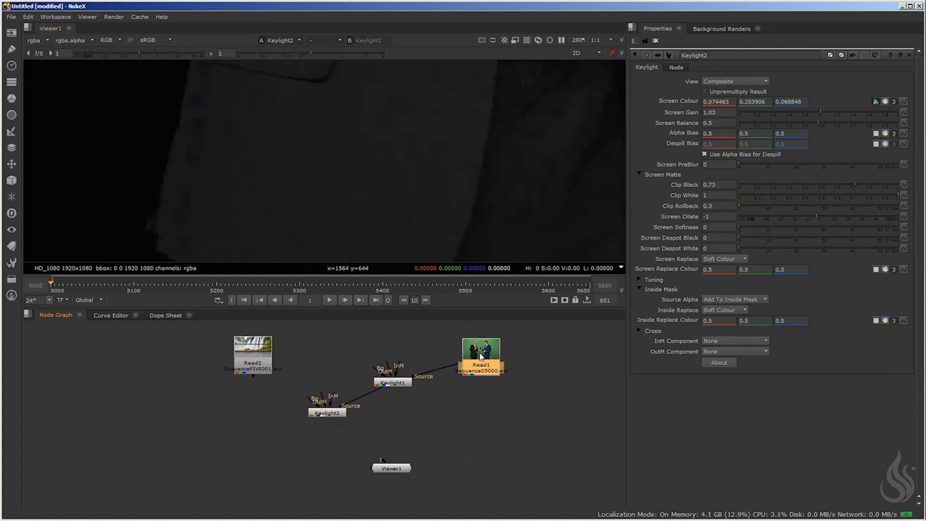
pyautogui.press('1')
pyautogui.moveTo(377, 124); pyautogui.dragTo(308, 237, button='middle')
pyautogui.moveTo(410, 82); pyautogui.dragTo(443, 152, button='middle')
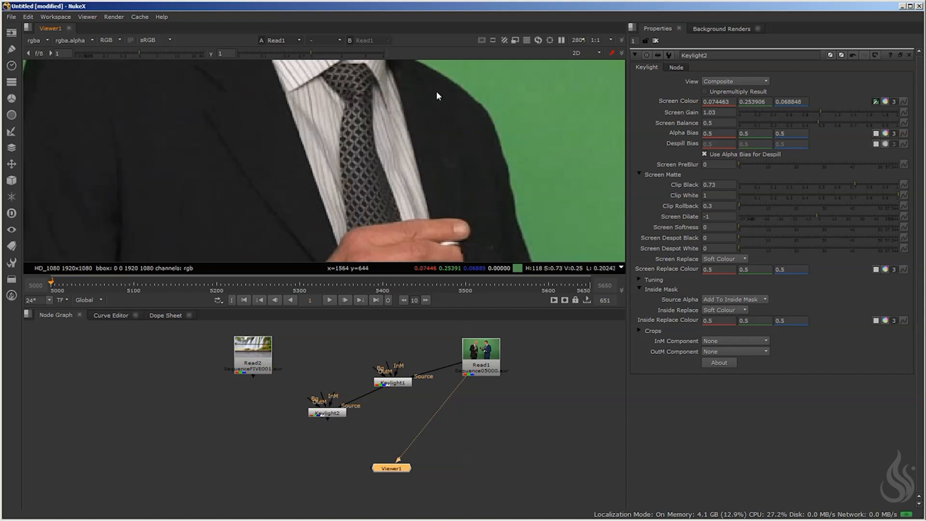
pyautogui.click(327, 413)
pyautogui.press('1')
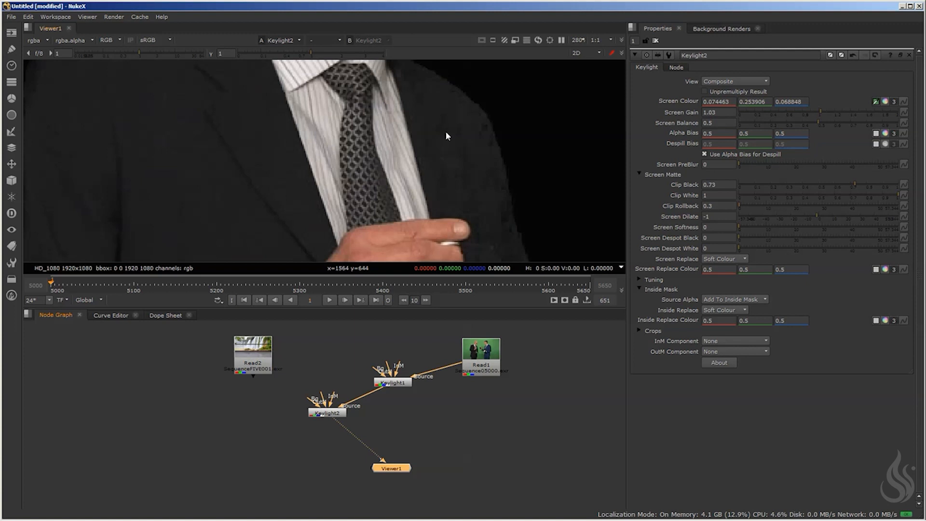
pyautogui.scroll(-3, 401, 128)
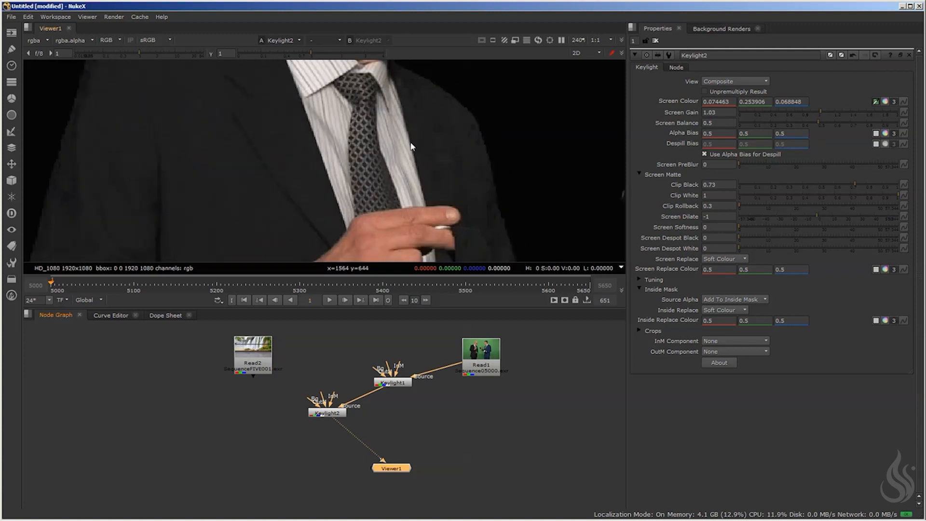
pyautogui.moveTo(450, 172); pyautogui.dragTo(413, 142, button='middle')
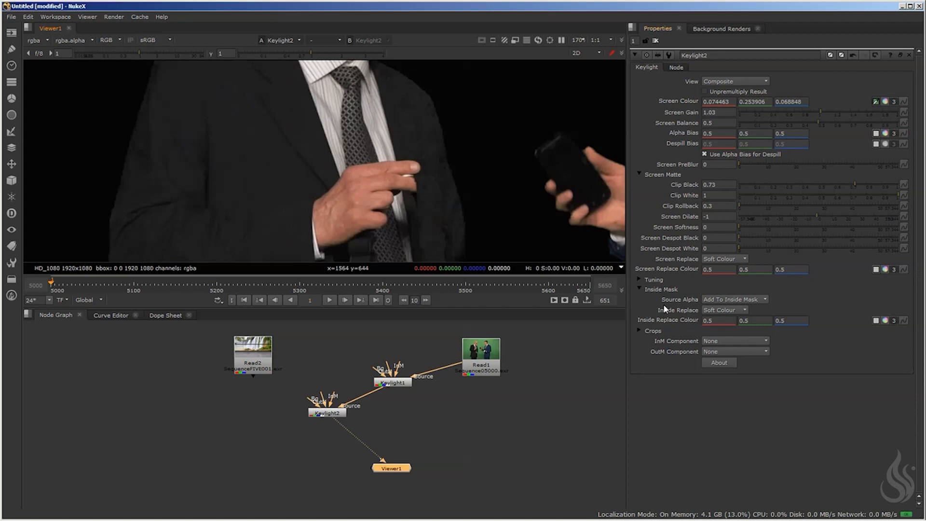
# - Compare Read1 and Keylight2 once more around the jacket, the hand and the phone
pyautogui.click(730, 310)
pyautogui.click(480, 353)
pyautogui.press('1')
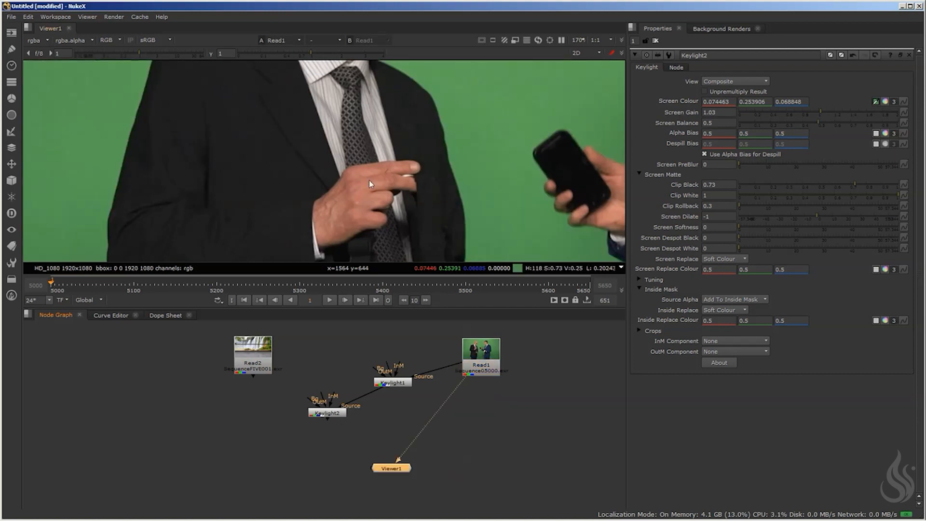
pyautogui.click(331, 412)
pyautogui.press('1')
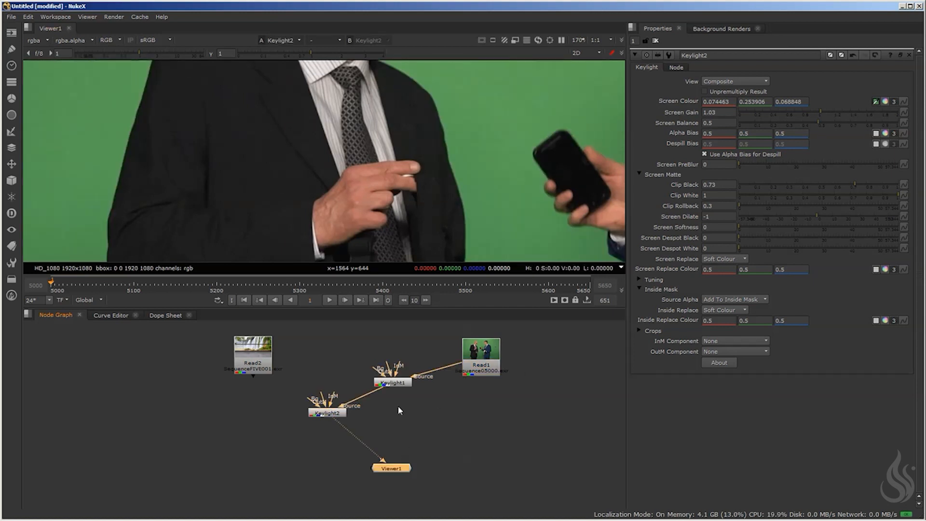
# - Set Keylight2's Inside Replace to Source
pyautogui.click(327, 413)
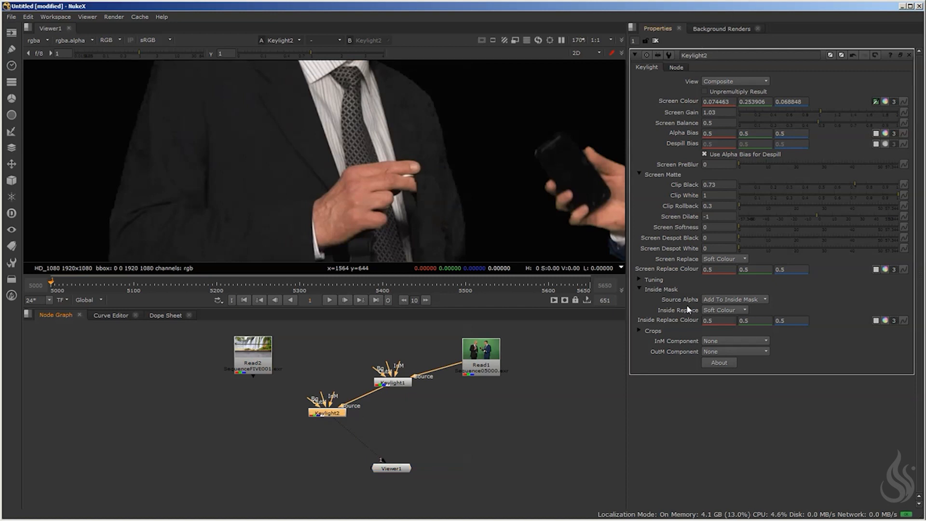
pyautogui.click(736, 310)
pyautogui.click(732, 293)
# - Alternate the viewer between Read1 and Keylight2 to check the jacket's colour with Inside Replace on Source
pyautogui.click(482, 360)
pyautogui.press('1')
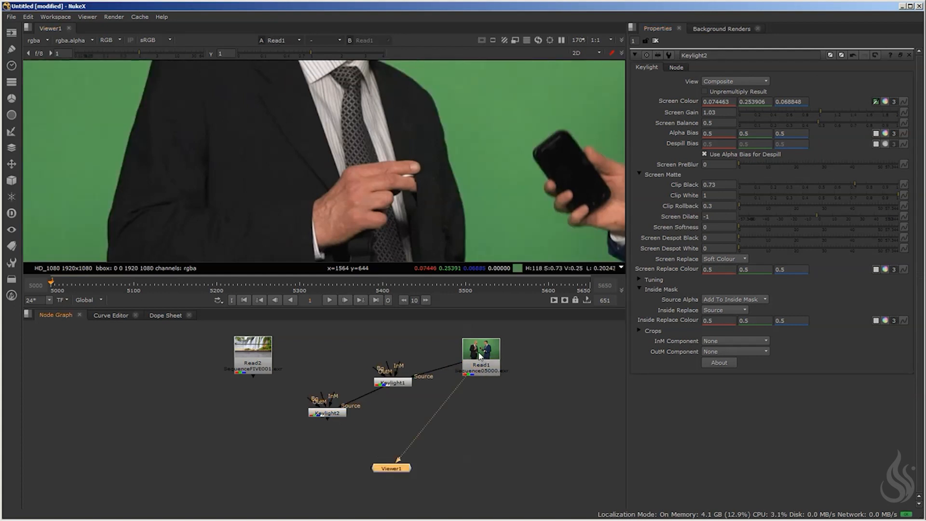
pyautogui.click(327, 413)
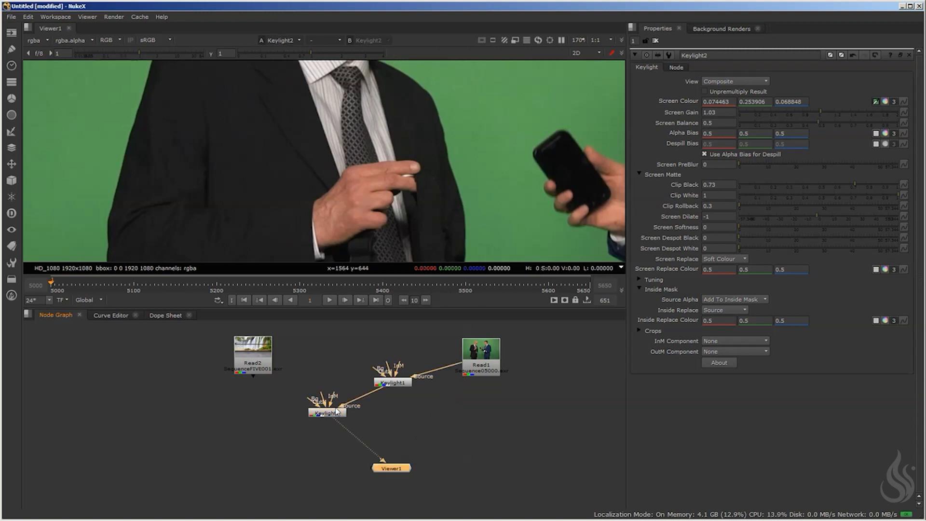
pyautogui.press('1')
pyautogui.click(478, 354)
pyautogui.press('1')
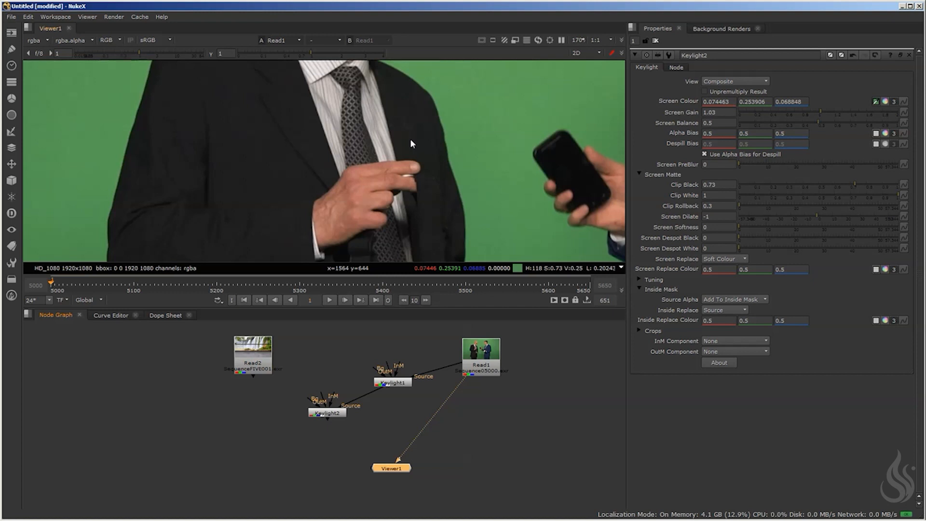
pyautogui.click(323, 416)
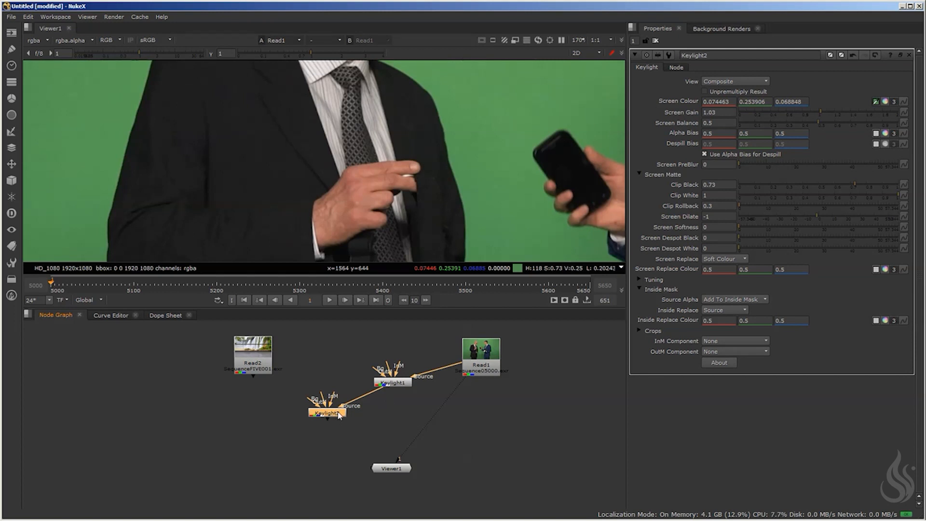
pyautogui.press('1')
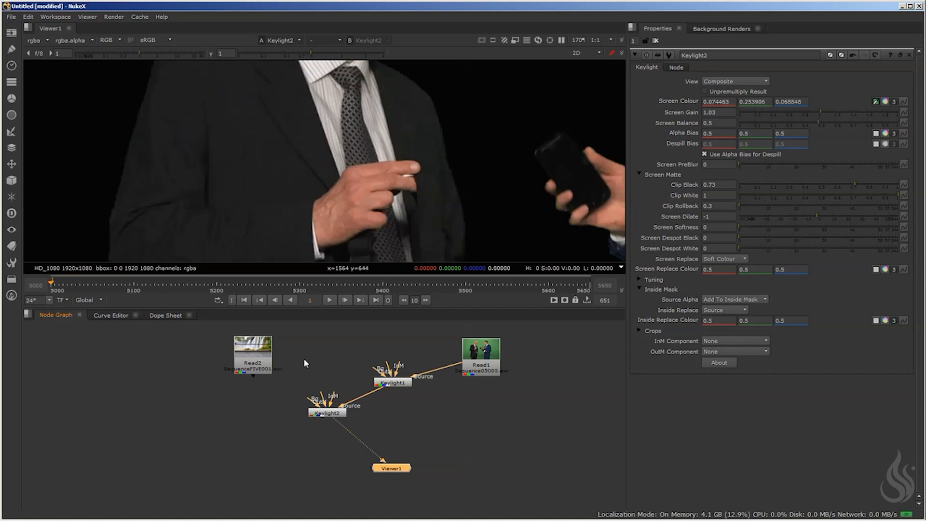
# - Move the Read1 and Read2 nodes outward and connect Keylight2's Bg input to the waterfall Read2 node
pyautogui.moveTo(481, 357); pyautogui.dragTo(501, 355)
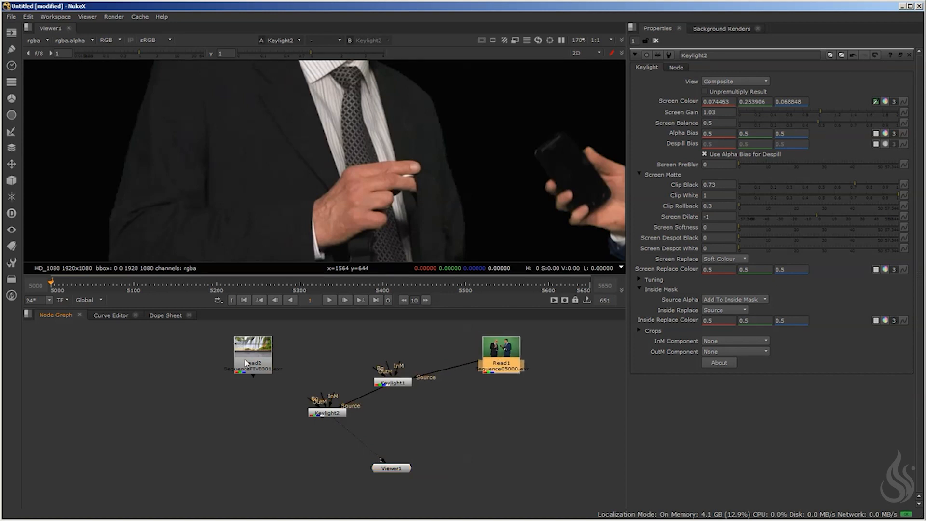
pyautogui.moveTo(280, 364); pyautogui.dragTo(220, 358)
pyautogui.moveTo(321, 415); pyautogui.dragTo(199, 352)
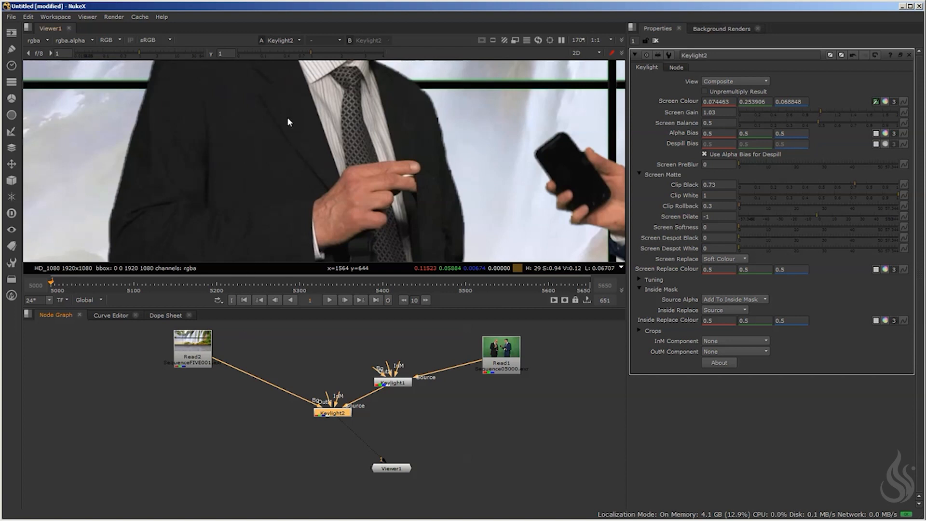
# - Frame the whole composite and examine the edges of both men against the waterfall background
pyautogui.press('f')
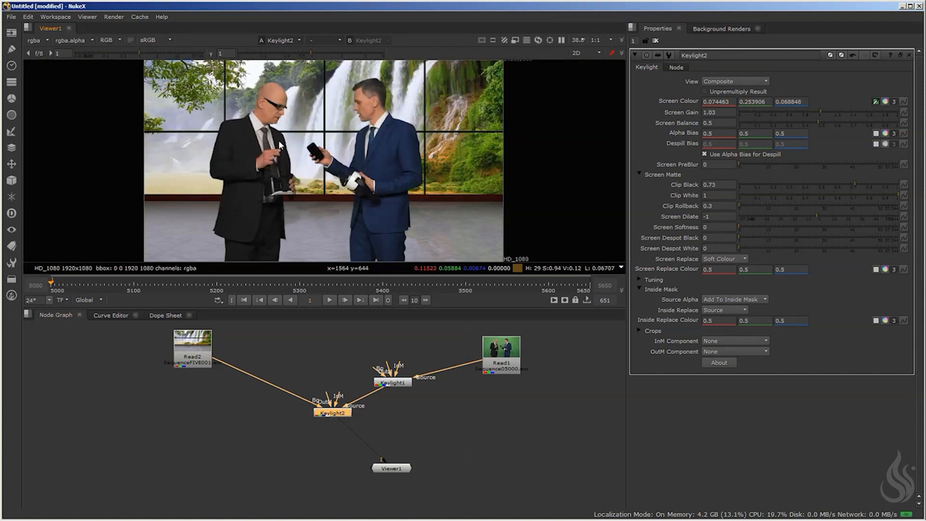
pyautogui.scroll(5, 281, 140)
pyautogui.scroll(1, 271, 164)
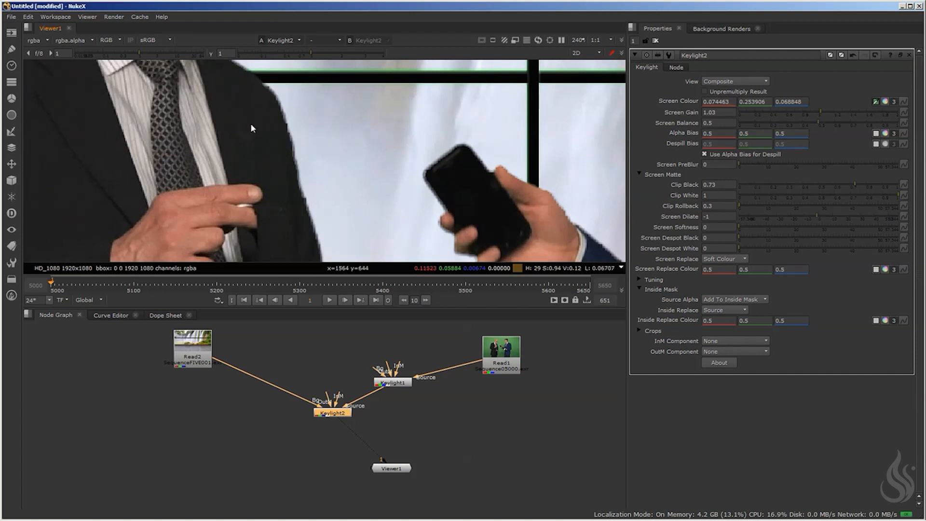
pyautogui.scroll(-2, 254, 128)
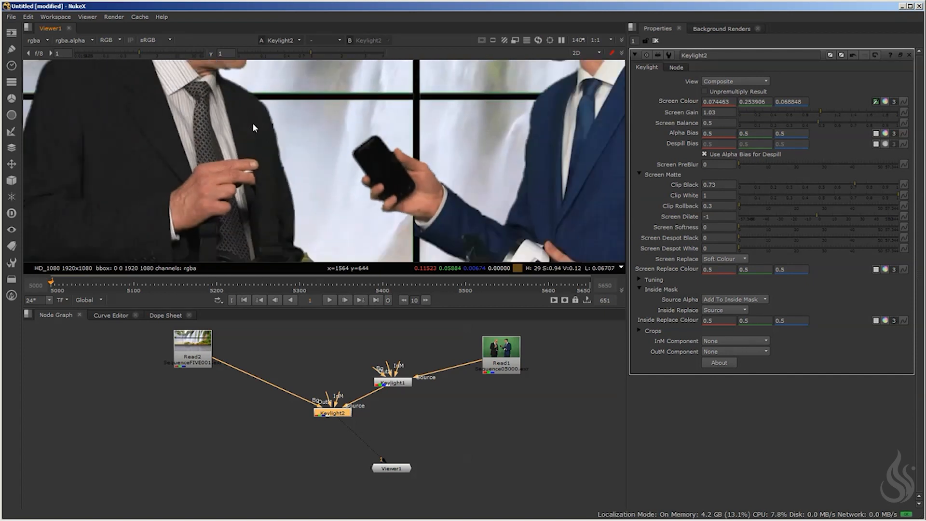
pyautogui.scroll(-3, 252, 117)
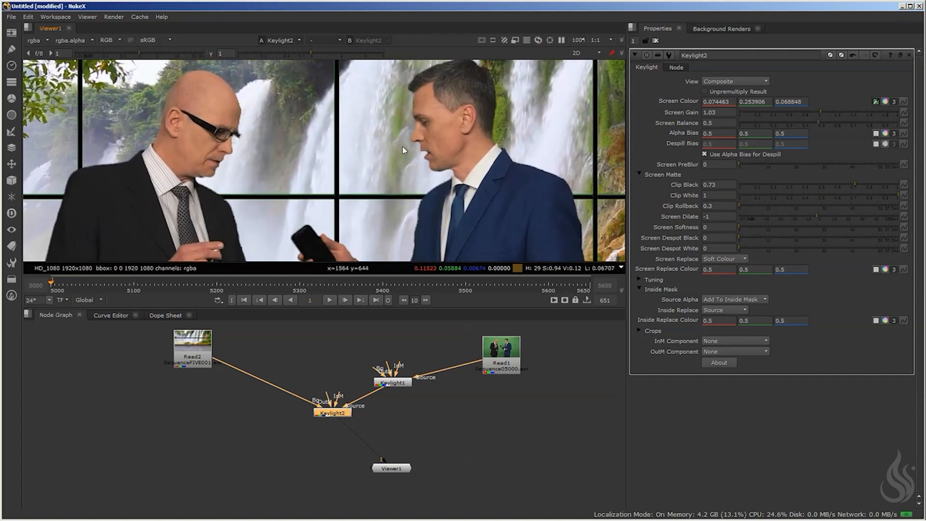
pyautogui.scroll(6, 425, 139)
pyautogui.scroll(-6, 419, 160)
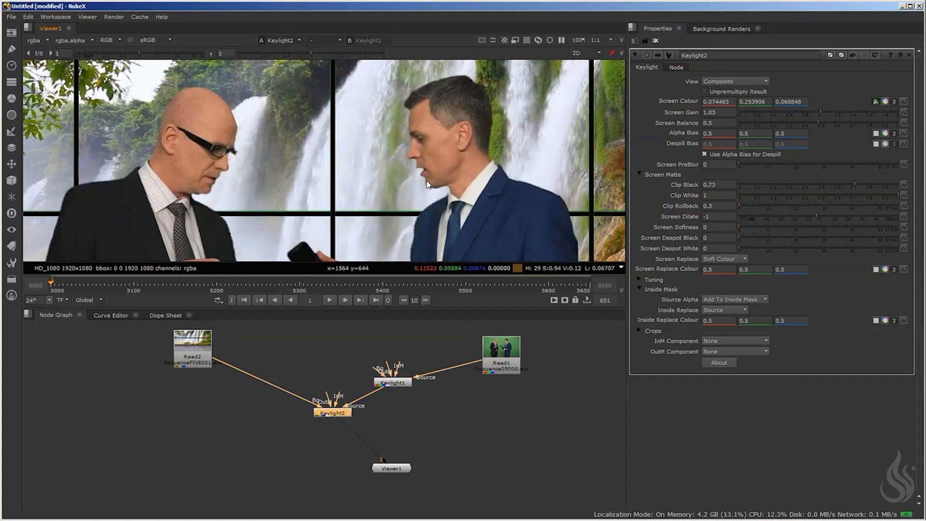
pyautogui.moveTo(393, 216); pyautogui.dragTo(368, 132, button='middle')
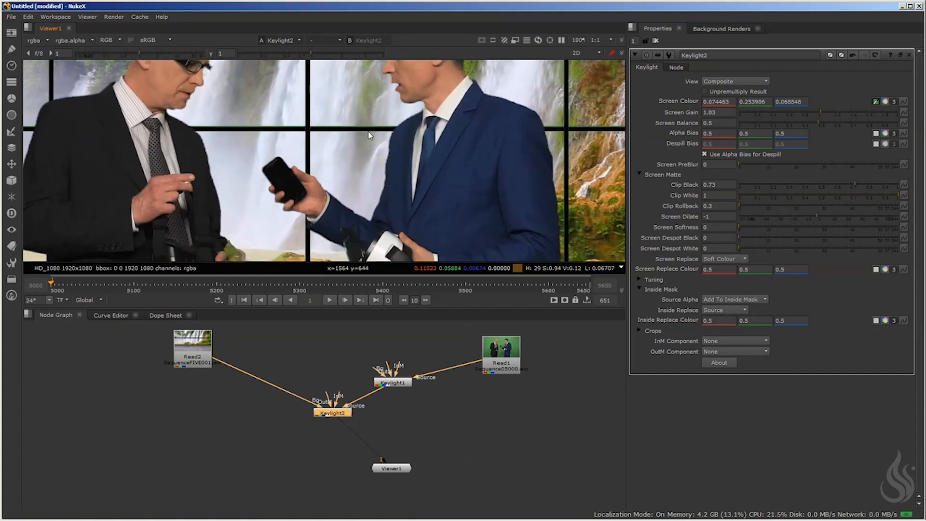
# - Inspect the blue jacket's edge beside the phone up close, check the alpha channel and frame the full composite
pyautogui.scroll(5, 395, 173)
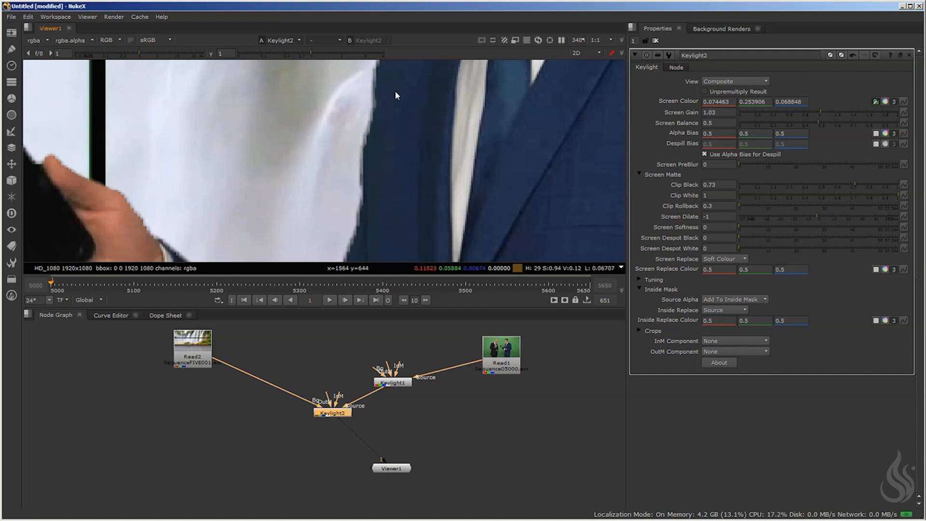
pyautogui.scroll(-4, 383, 160)
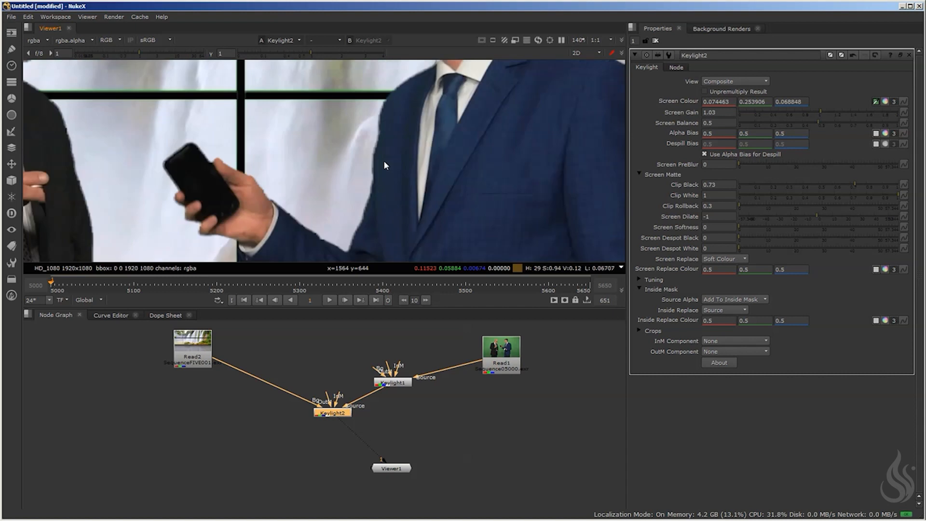
pyautogui.press('a')
pyautogui.press('a')
pyautogui.press('f')
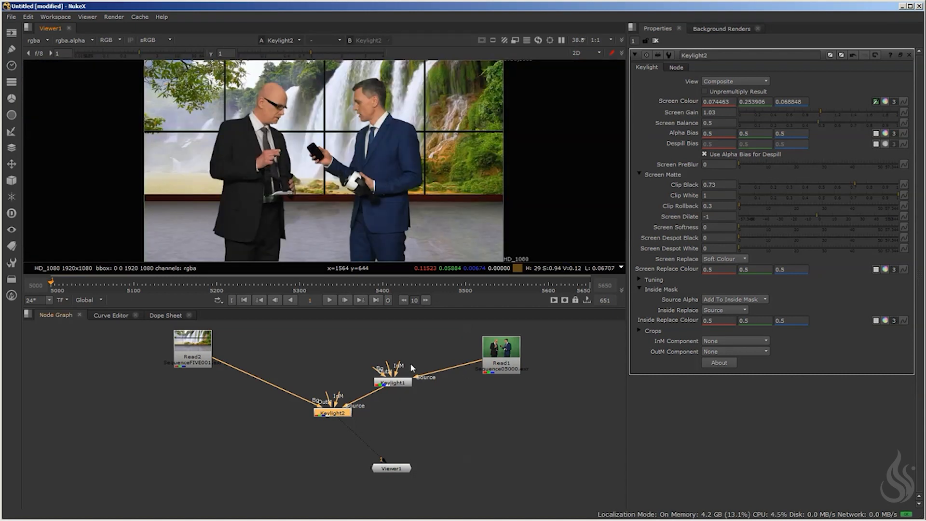
# - Rearrange the node graph, spreading Read1 and Read2 outward, raising both Keylight nodes and aligning Viewer1 below Keylight2
pyautogui.moveTo(393, 470); pyautogui.dragTo(434, 492)
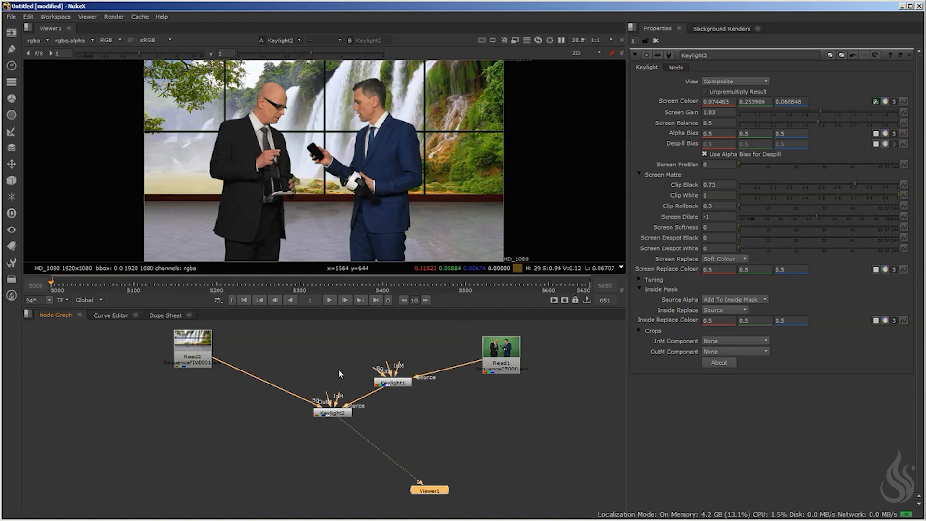
pyautogui.moveTo(201, 340); pyautogui.dragTo(149, 343)
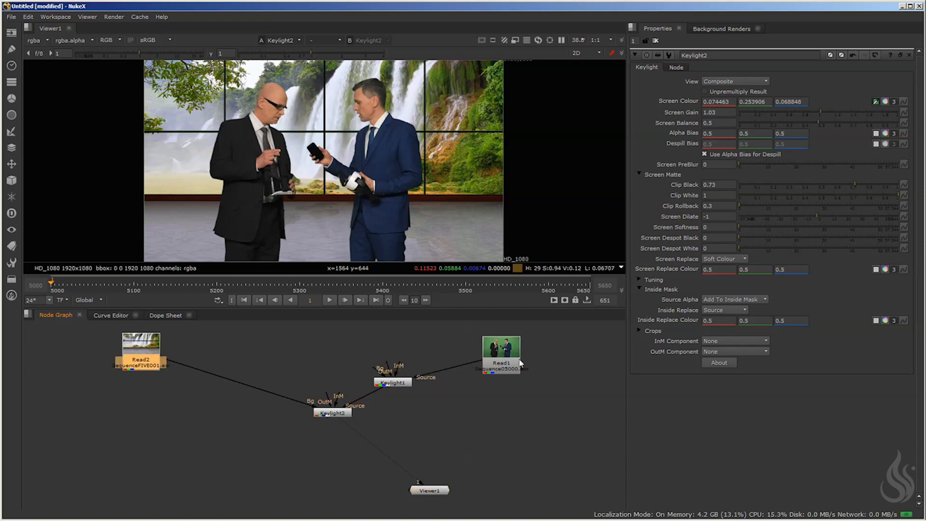
pyautogui.moveTo(520, 363); pyautogui.dragTo(525, 353)
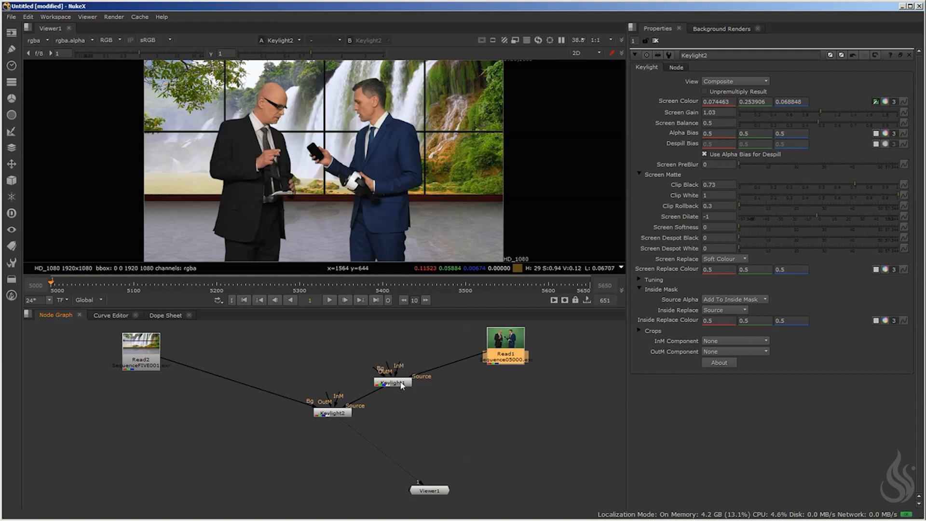
pyautogui.moveTo(402, 386); pyautogui.dragTo(411, 365)
pyautogui.moveTo(333, 413); pyautogui.dragTo(324, 379)
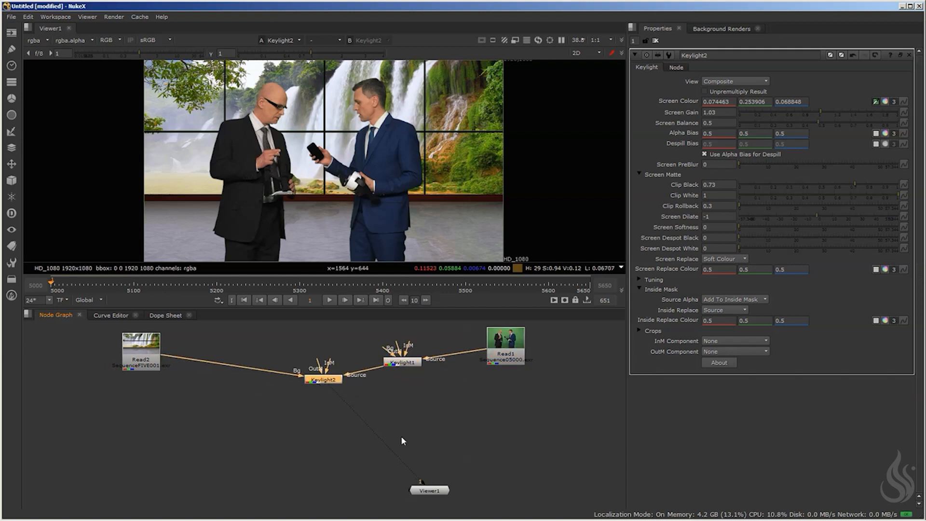
pyautogui.moveTo(426, 492); pyautogui.dragTo(331, 493)
pyautogui.click(357, 441)
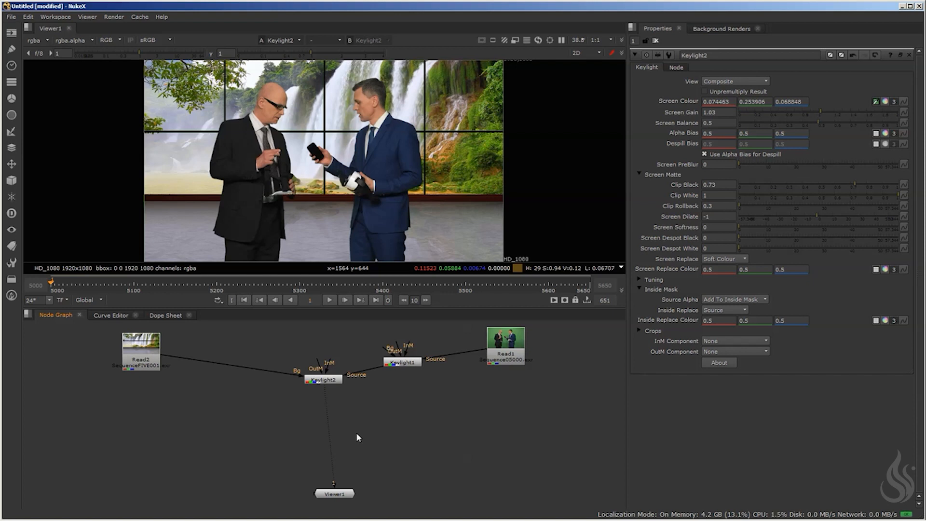
pyautogui.moveTo(336, 495); pyautogui.dragTo(323, 496)
pyautogui.click(386, 447)
# - Insert an Expression node between Keylight2 and Viewer1, placed a little below Keylight2
pyautogui.click(328, 384)
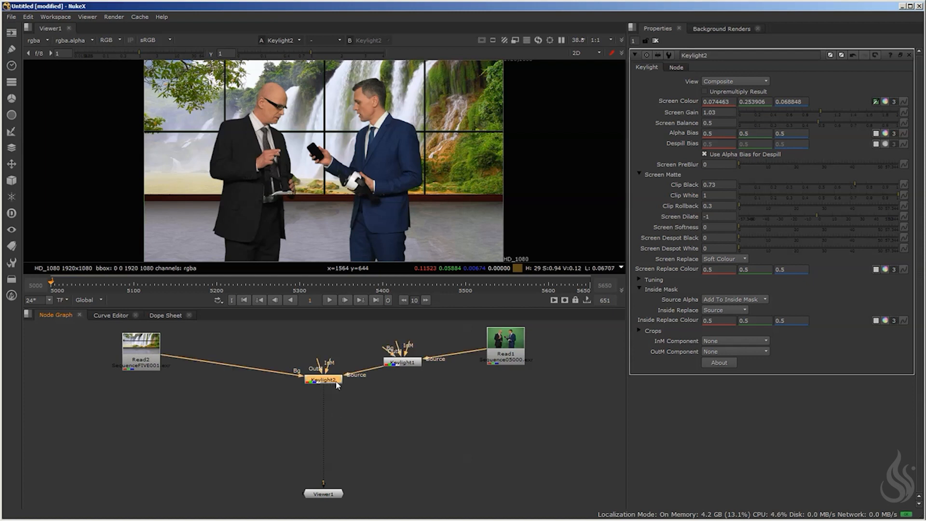
pyautogui.press('Tab')
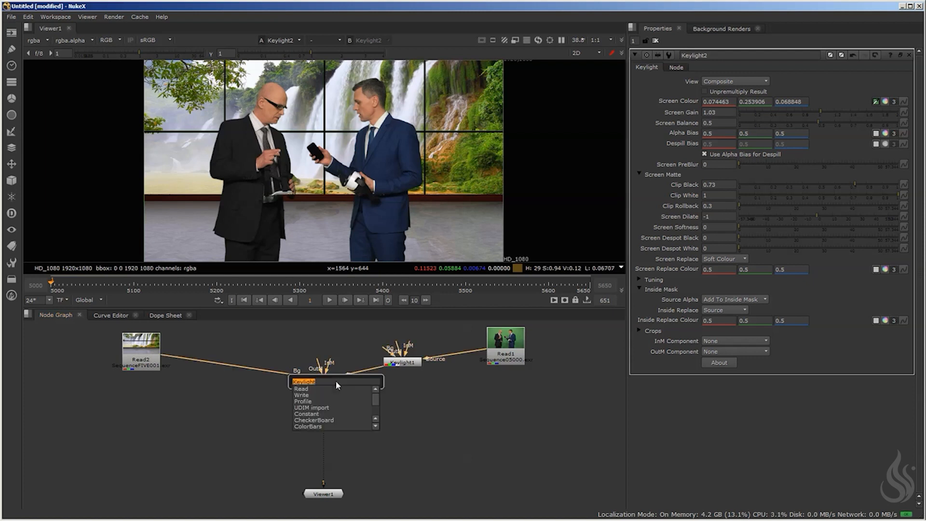
pyautogui.write('expl')
pyautogui.press('Return')
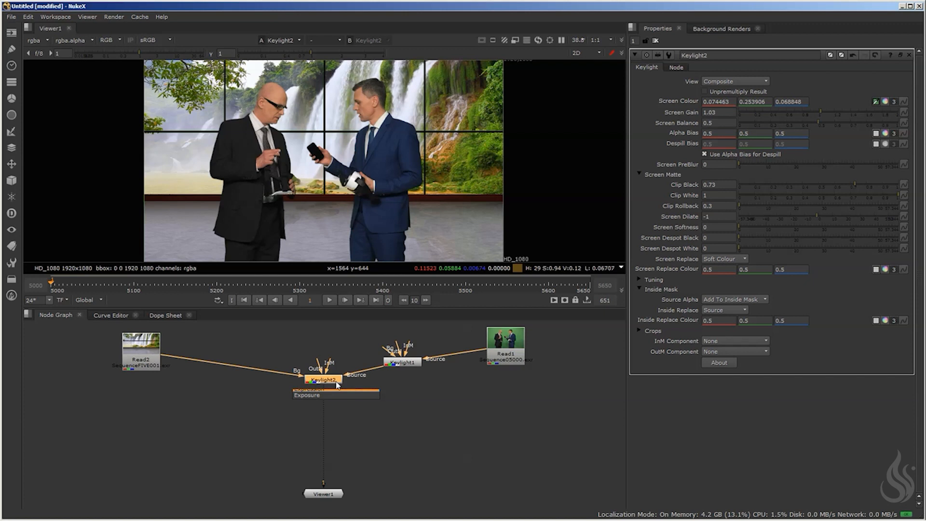
pyautogui.moveTo(323, 396); pyautogui.dragTo(322, 418)
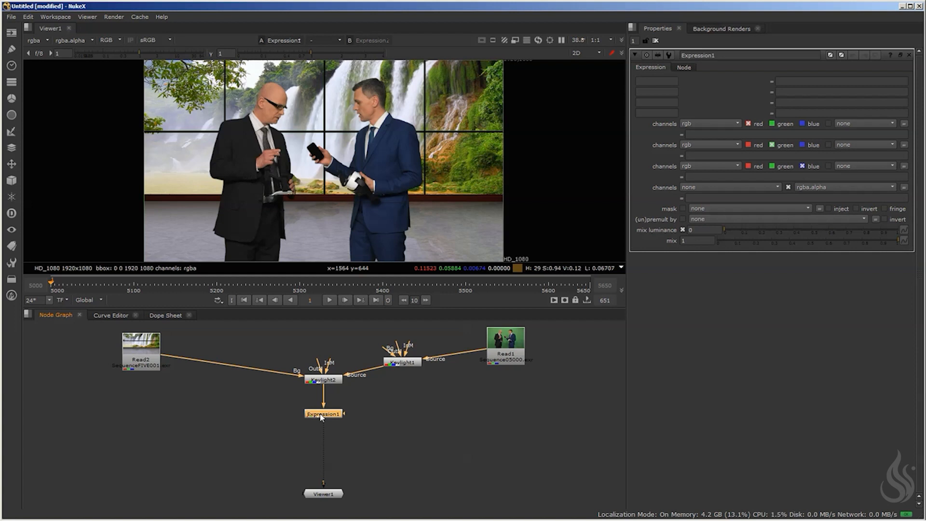
pyautogui.moveTo(332, 418); pyautogui.dragTo(332, 426)
# - Enter the despill expression "g>r ? r:g" for the green channel of Expression1
pyautogui.click(691, 155)
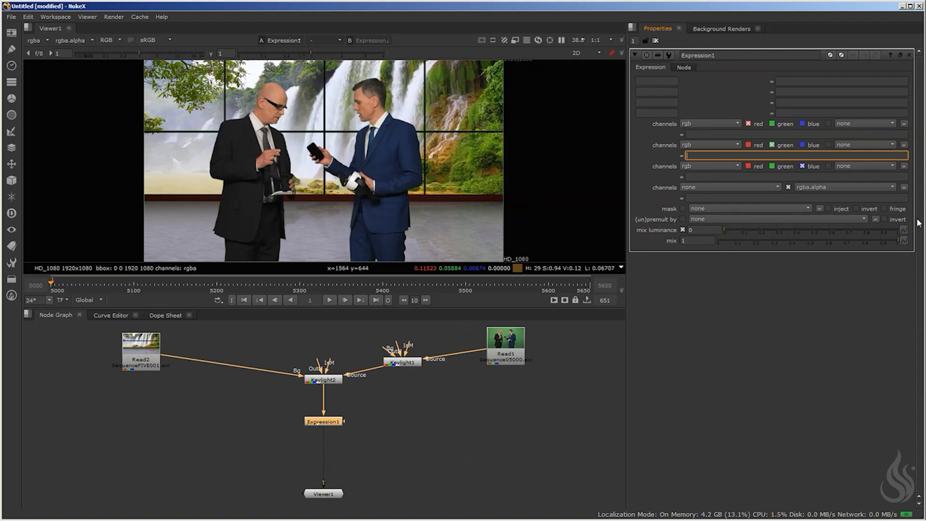
pyautogui.write('g')
pyautogui.press('BackSpace')
pyautogui.write('g')
pyautogui.write('>r')
pyautogui.write('? r:g')
pyautogui.moveTo(698, 155); pyautogui.dragTo(687, 156)
pyautogui.moveTo(704, 156); pyautogui.dragTo(716, 156)
# - Disable and re-enable Expression1 to compare the composite with and without the green suppression
pyautogui.moveTo(318, 427); pyautogui.dragTo(323, 428)
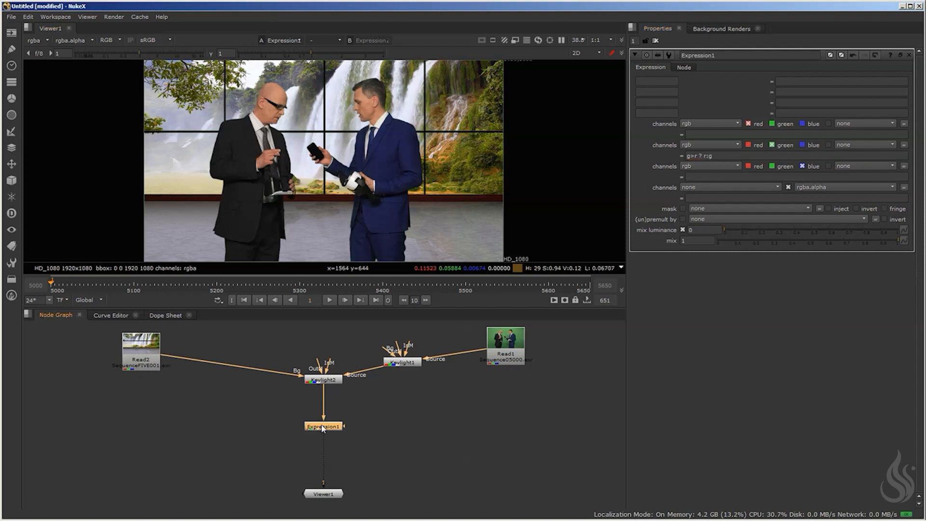
pyautogui.click(731, 157)
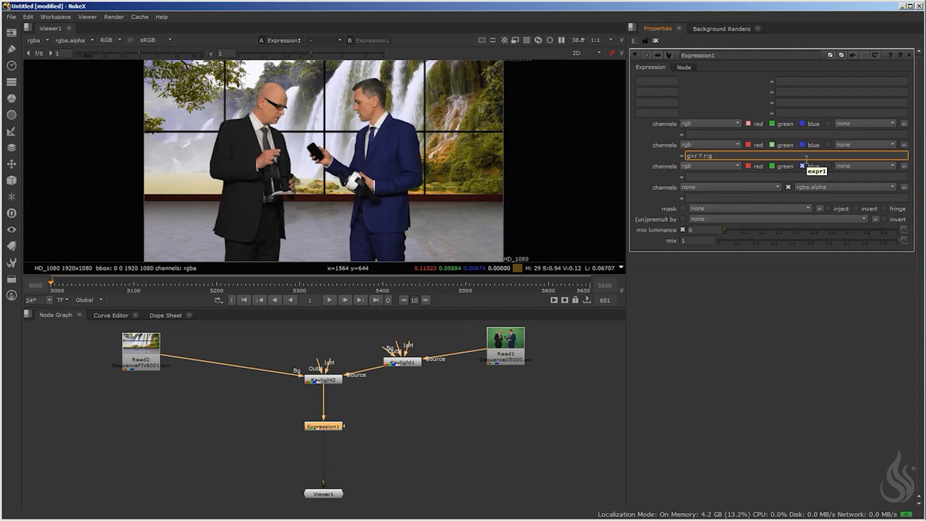
pyautogui.click(319, 428)
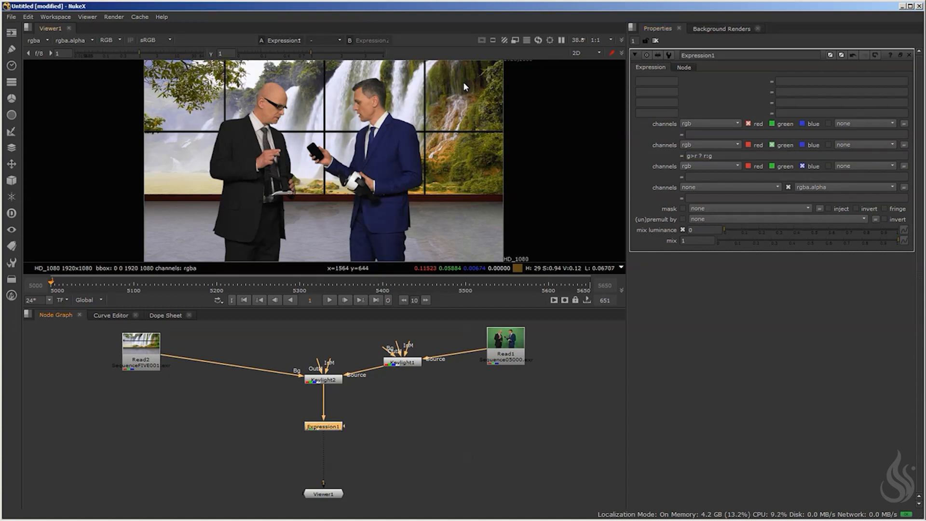
pyautogui.press('d')
pyautogui.press('d')
# - Move Keylight1 closer to Read1 and connect Expression1's mask input to Keylight1
pyautogui.moveTo(397, 363)
pyautogui.mouseDown()
pyautogui.moveTo(402, 352)
pyautogui.moveTo(419, 368)
pyautogui.moveTo(409, 372)
pyautogui.moveTo(408, 349)
pyautogui.mouseUp()
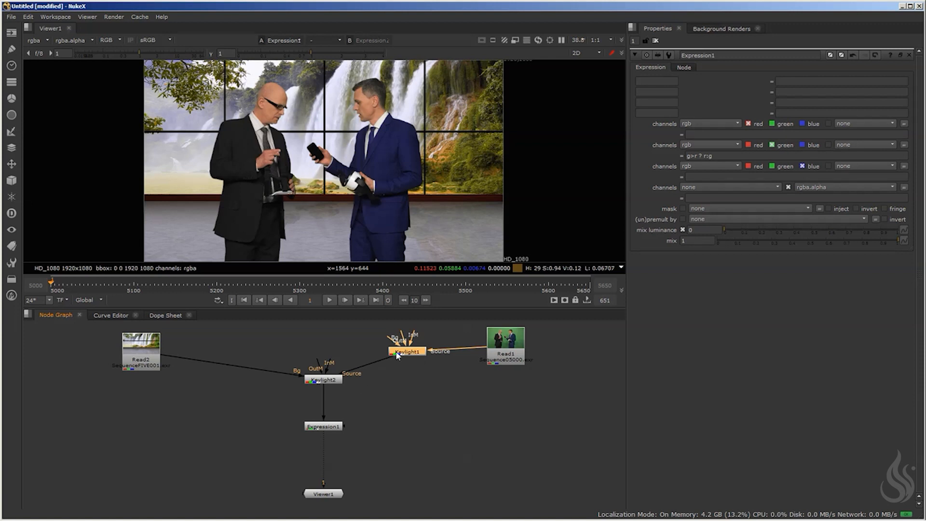
pyautogui.moveTo(409, 356); pyautogui.dragTo(429, 357)
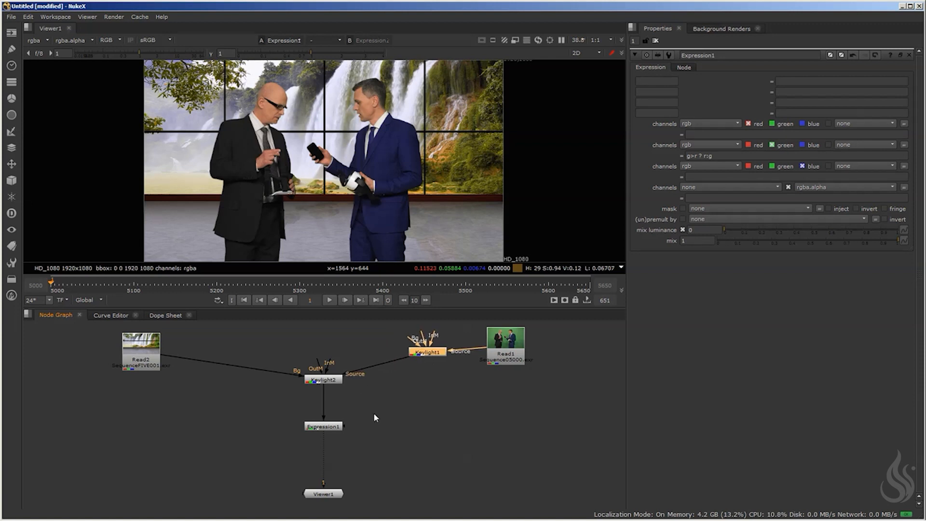
pyautogui.moveTo(343, 424); pyautogui.dragTo(426, 356)
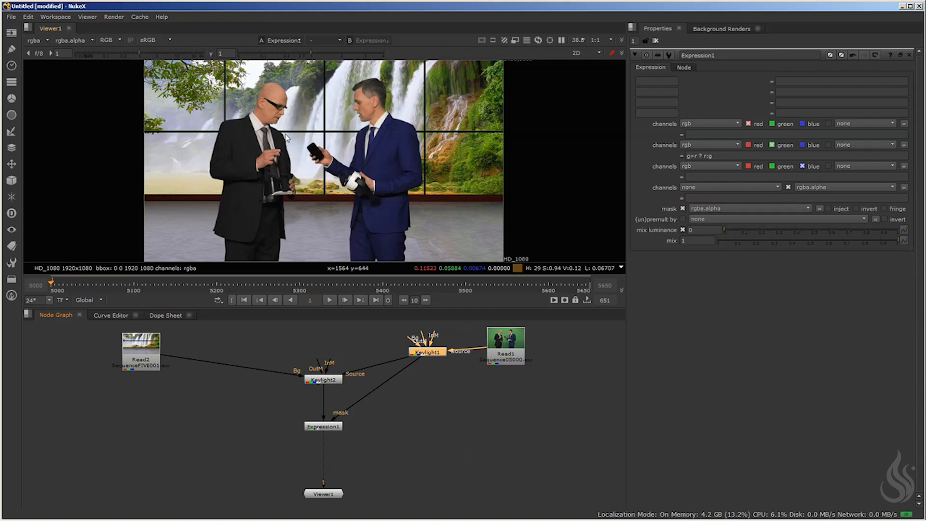
# - Examine the edges of both men up close in the masked despill result and return to the full frame
pyautogui.scroll(8, 286, 148)
pyautogui.scroll(2, 286, 148)
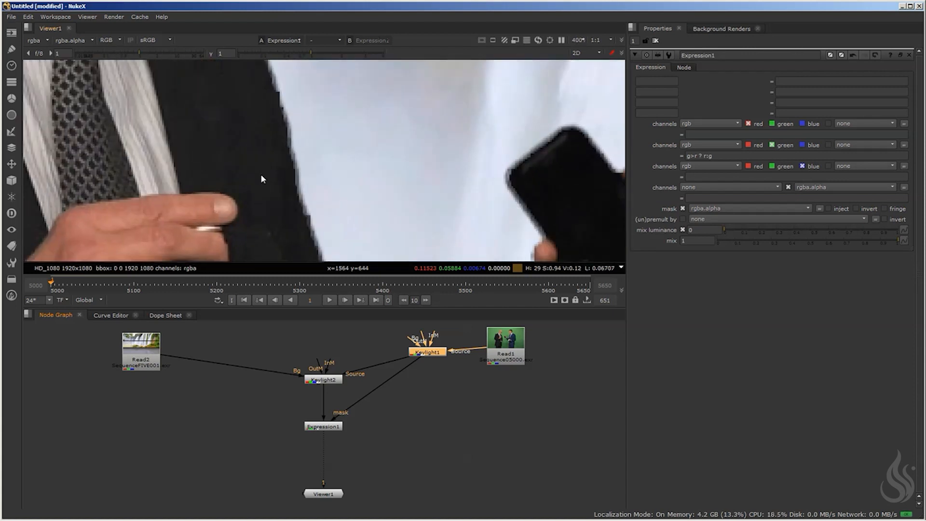
pyautogui.scroll(-4, 265, 181)
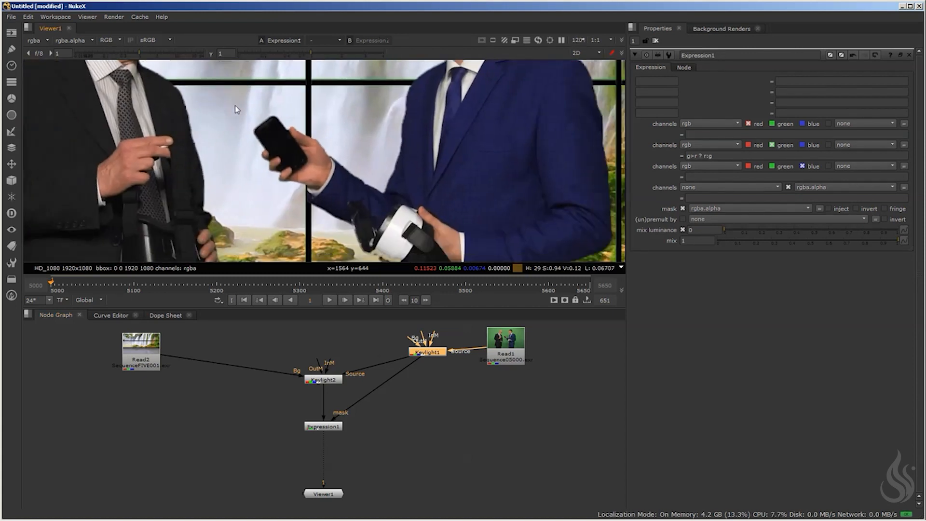
pyautogui.scroll(4, 392, 165)
pyautogui.scroll(-5, 390, 161)
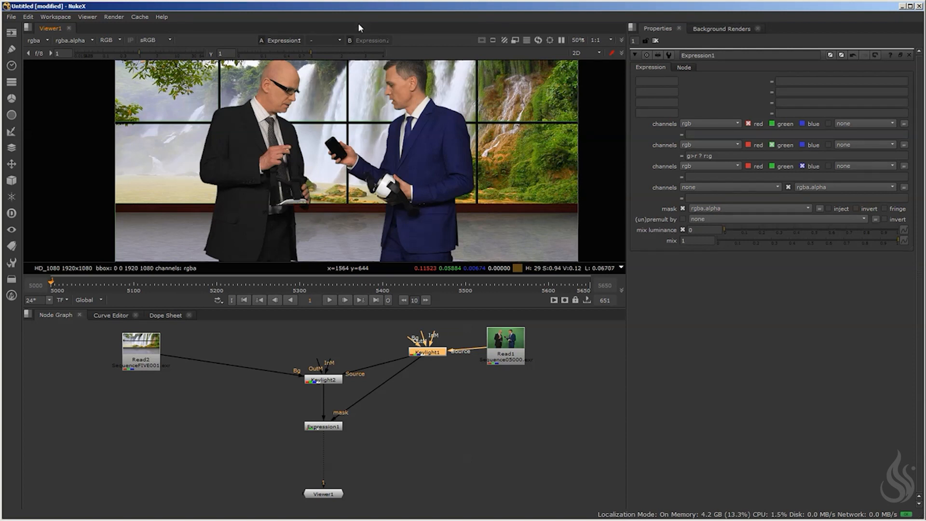
pyautogui.scroll(-2, 401, 124)
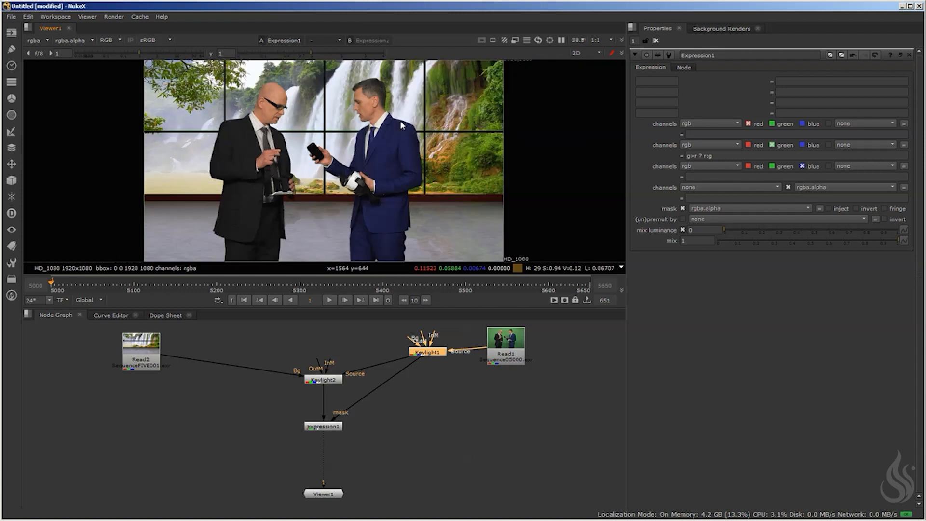
# - Move Expression1 up and insert a ColorCorrect node between it and Viewer1
pyautogui.moveTo(325, 430); pyautogui.dragTo(326, 423)
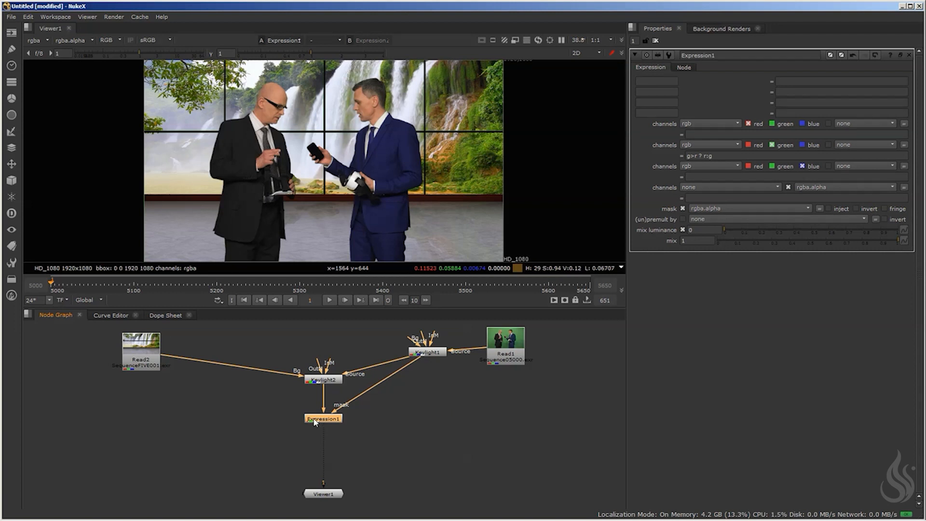
pyautogui.moveTo(316, 422); pyautogui.dragTo(315, 414)
pyautogui.press('Tab')
pyautogui.write('color')
pyautogui.press('Down')
pyautogui.press('Down')
pyautogui.press('Down')
pyautogui.press('Down')
pyautogui.press('Down')
pyautogui.press('Down')
pyautogui.press('Down')
pyautogui.press('Return')
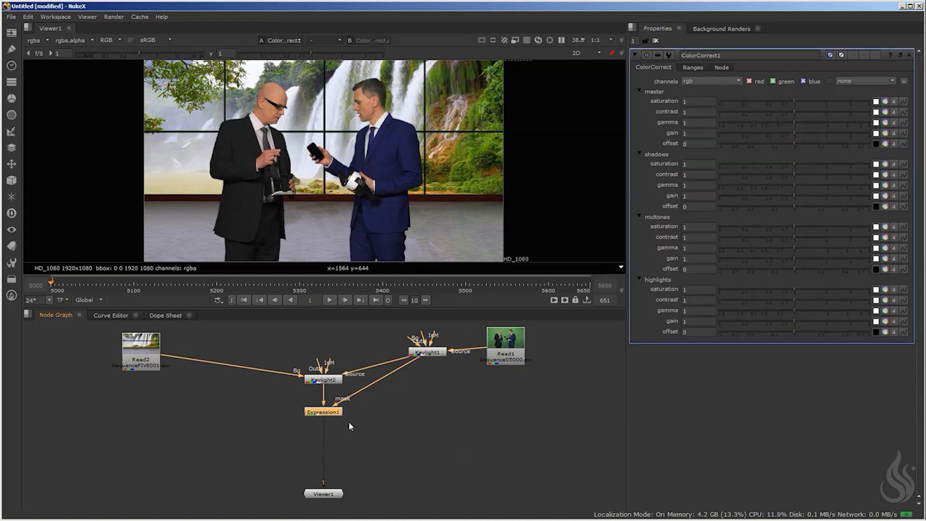
pyautogui.moveTo(331, 425); pyautogui.dragTo(331, 449)
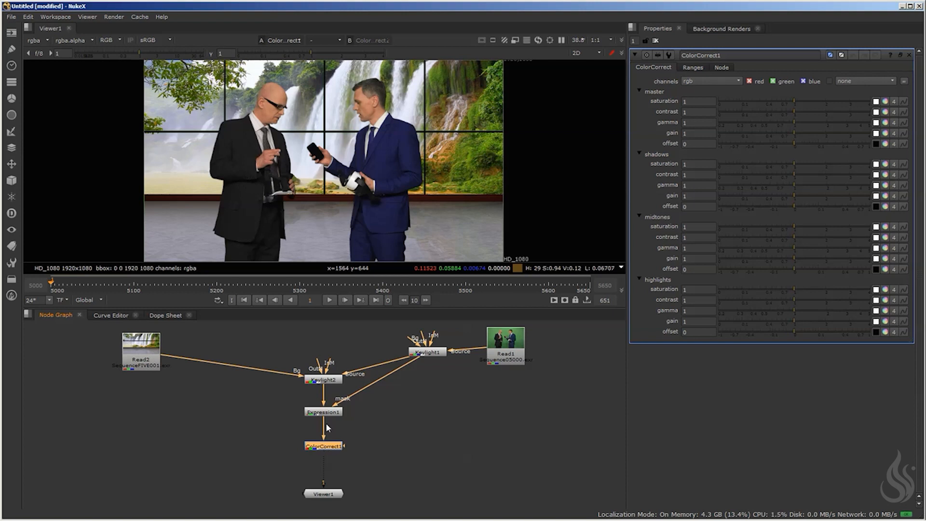
pyautogui.moveTo(333, 448)
pyautogui.mouseDown()
pyautogui.moveTo(332, 476)
pyautogui.moveTo(332, 451)
pyautogui.mouseUp()
pyautogui.moveTo(327, 455); pyautogui.dragTo(332, 453)
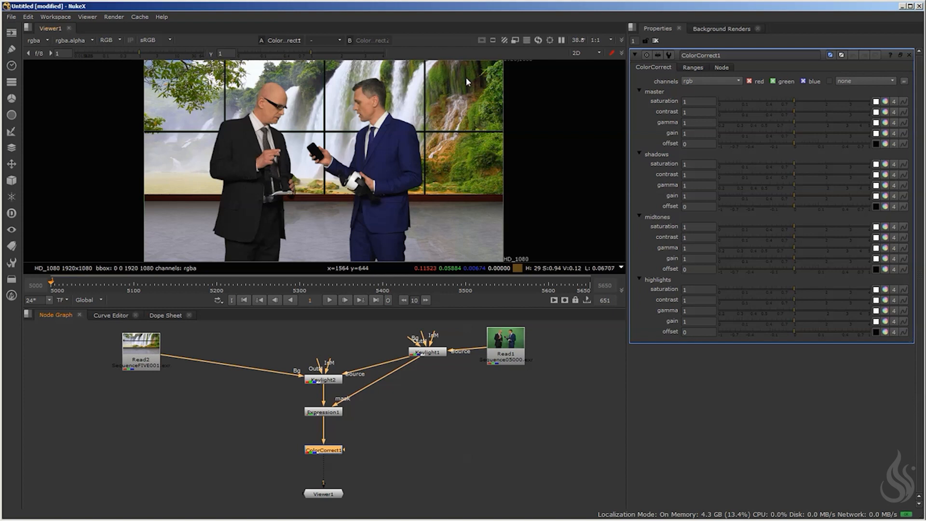
# - Try a ColorCorrect node between Read2 and Keylight2 with master saturation 0, and delete that node
pyautogui.moveTo(145, 350); pyautogui.dragTo(104, 342)
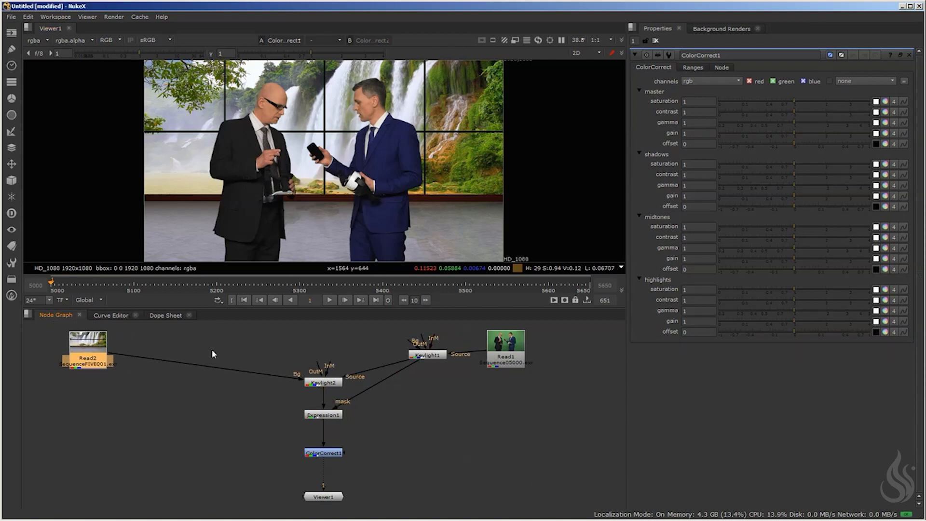
pyautogui.press('Tab')
pyautogui.write('colo')
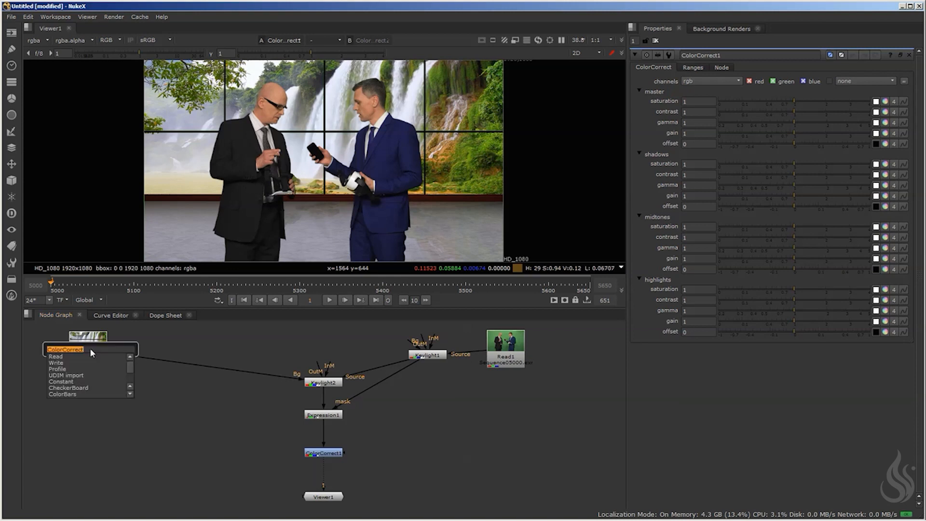
pyautogui.press('Down')
pyautogui.press('Down')
pyautogui.press('Down')
pyautogui.press('Down')
pyautogui.press('Down')
pyautogui.press('Down')
pyautogui.press('Down')
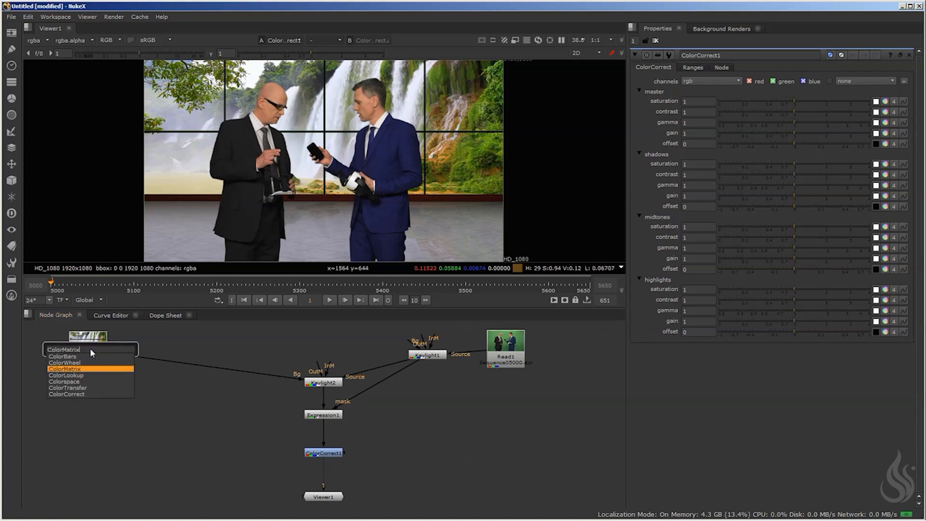
pyautogui.press('Return')
pyautogui.moveTo(89, 379); pyautogui.dragTo(198, 360)
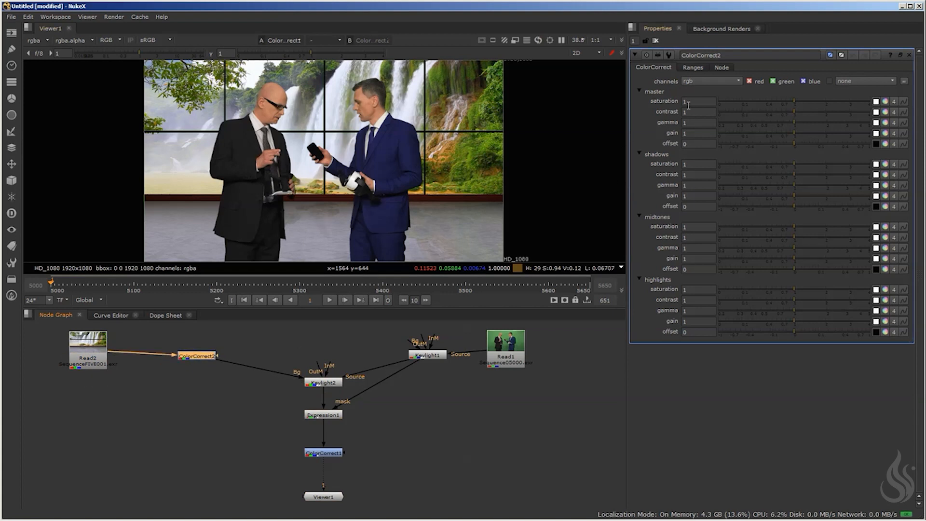
pyautogui.moveTo(794, 101); pyautogui.dragTo(719, 101)
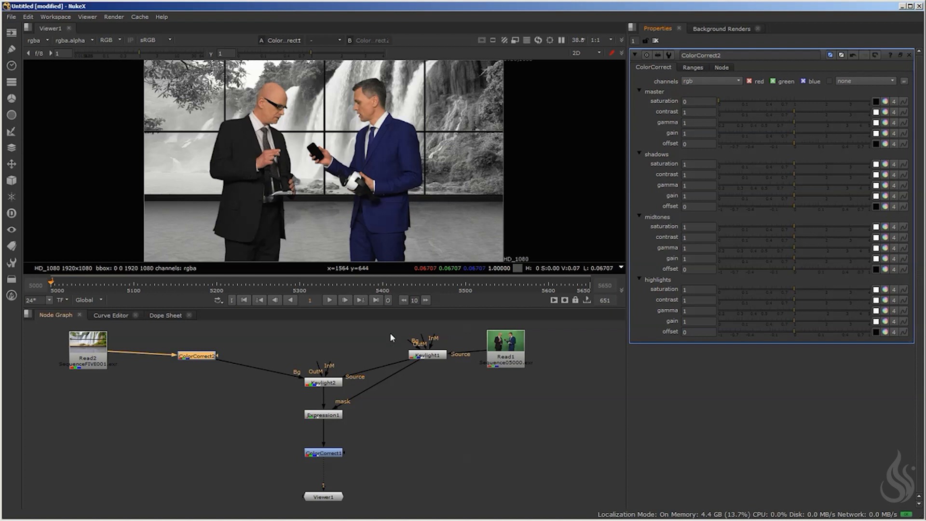
pyautogui.press('Delete')
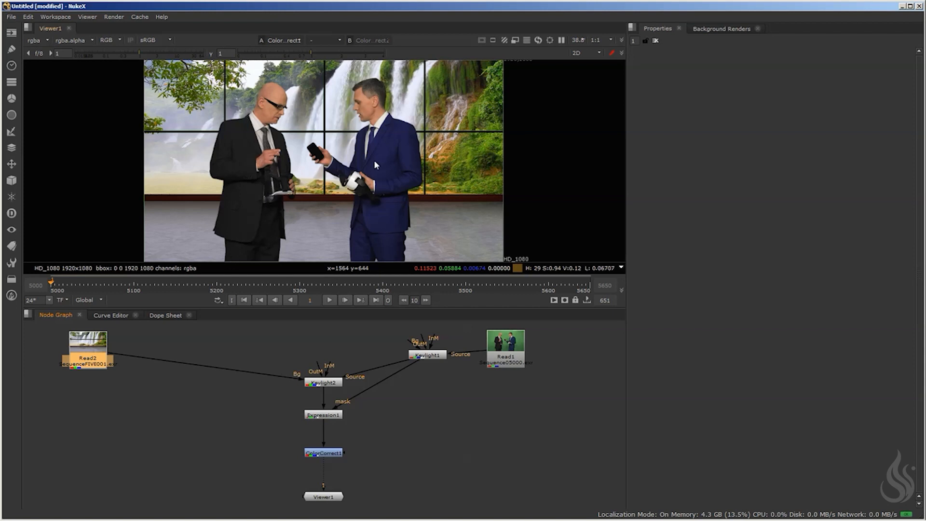
# - Connect ColorCorrect1's mask input to Keylight1 and open its master gain for editing
pyautogui.moveTo(344, 452); pyautogui.dragTo(425, 357)
pyautogui.doubleClick(331, 452)
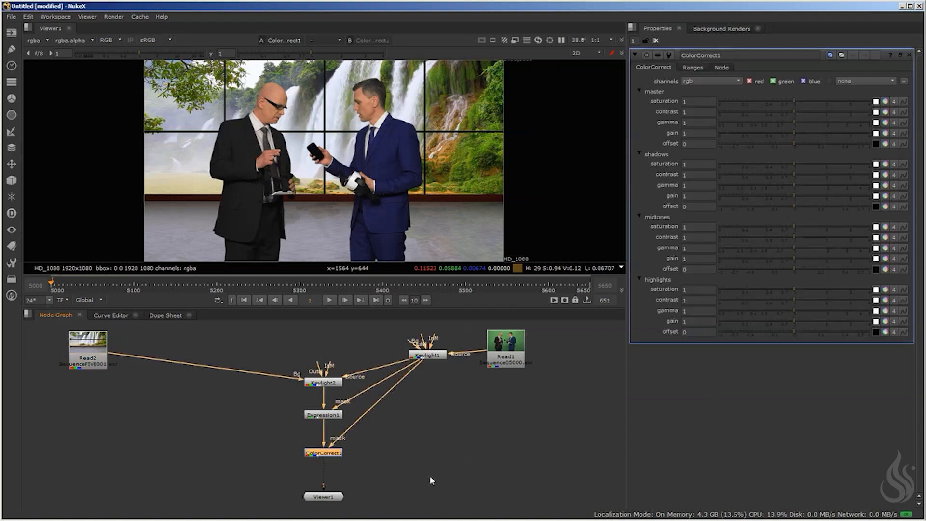
pyautogui.click(697, 134)
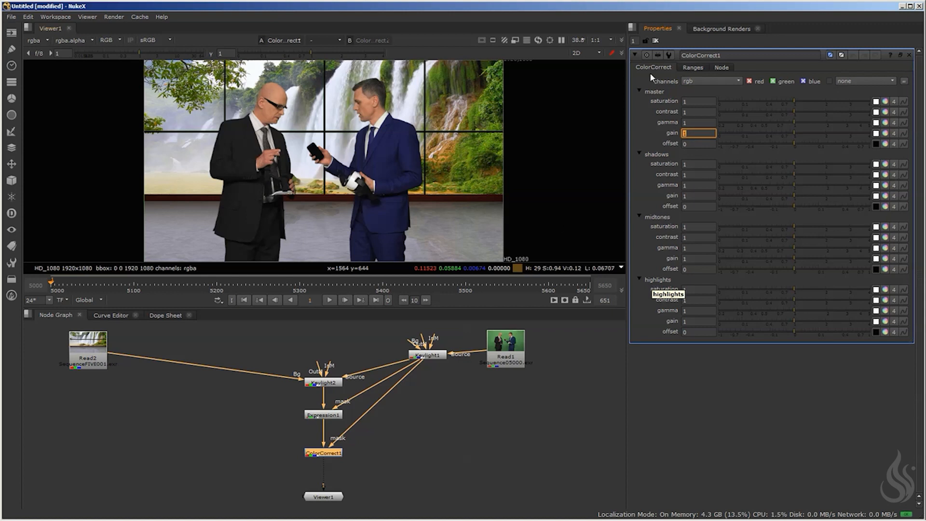
# - Set ColorCorrect1's master gain to 1.1 and contrast to 1.1, and raise the gain to 1.15
pyautogui.write('1.1')
pyautogui.press('Return')
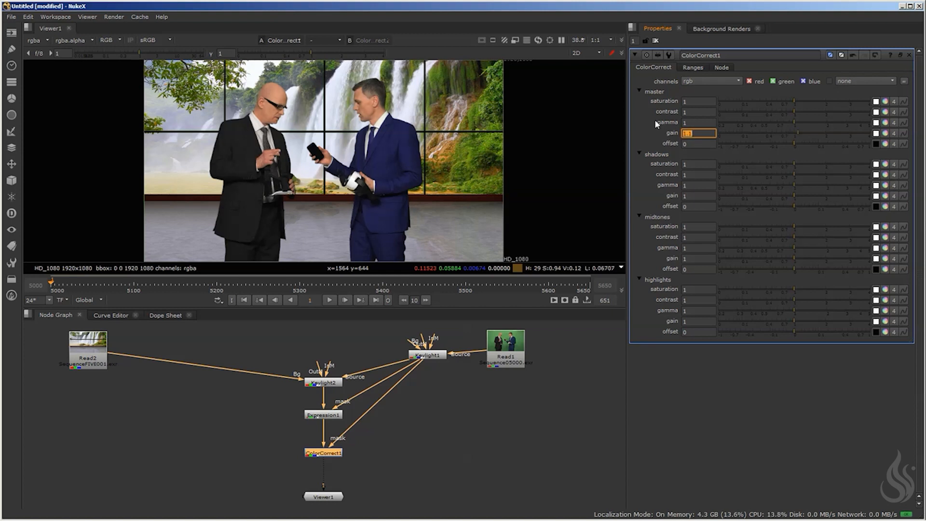
pyautogui.moveTo(695, 112); pyautogui.dragTo(642, 117)
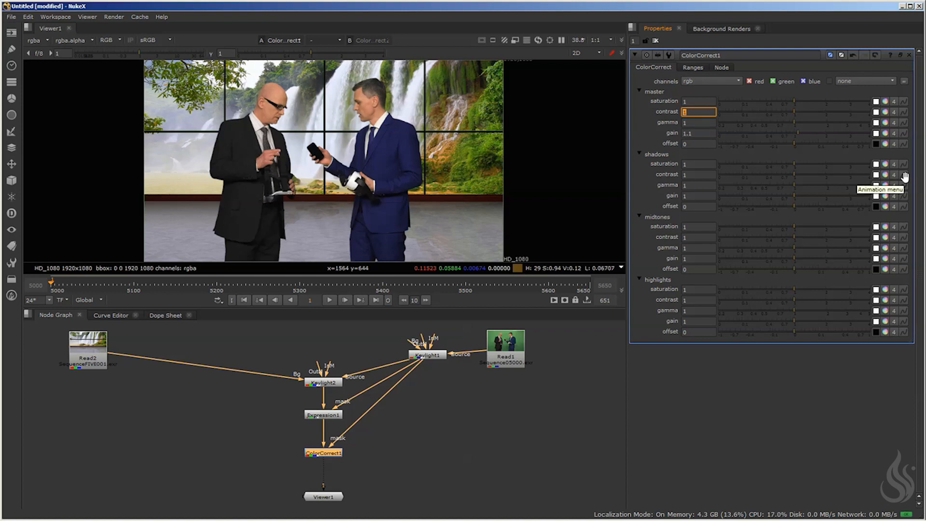
pyautogui.write('1.1')
pyautogui.press('Return')
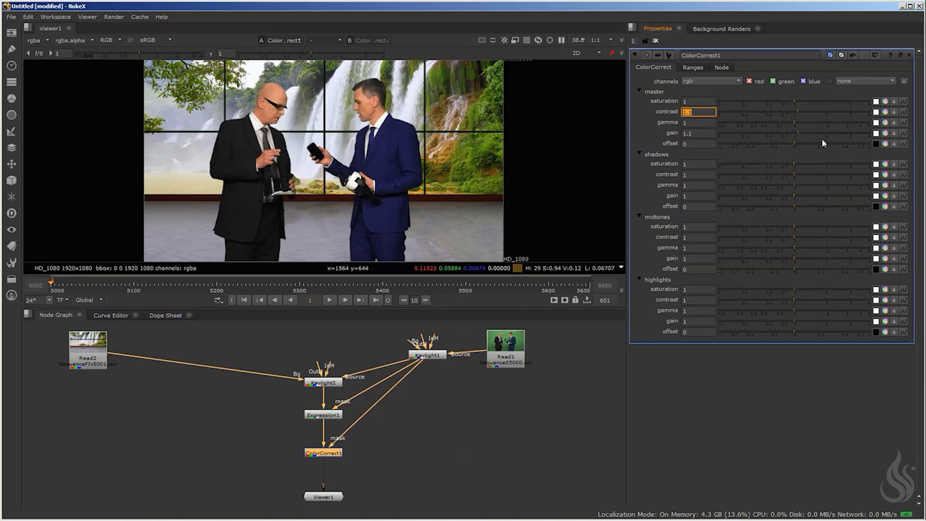
pyautogui.click(704, 133)
pyautogui.write('5')
pyautogui.press('Return')
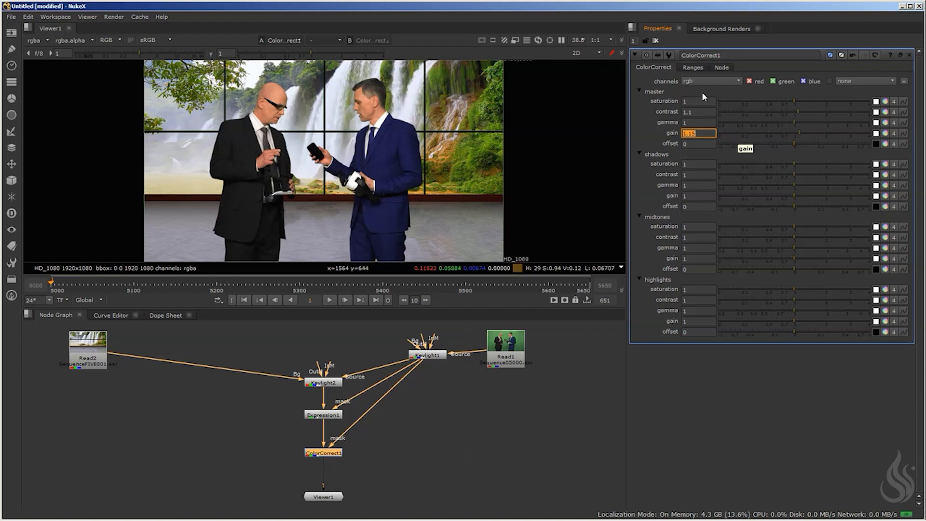
# - Try a Grade node between ColorCorrect1 and Viewer1, and delete that node
pyautogui.moveTo(406, 425); pyautogui.dragTo(404, 407, button='middle')
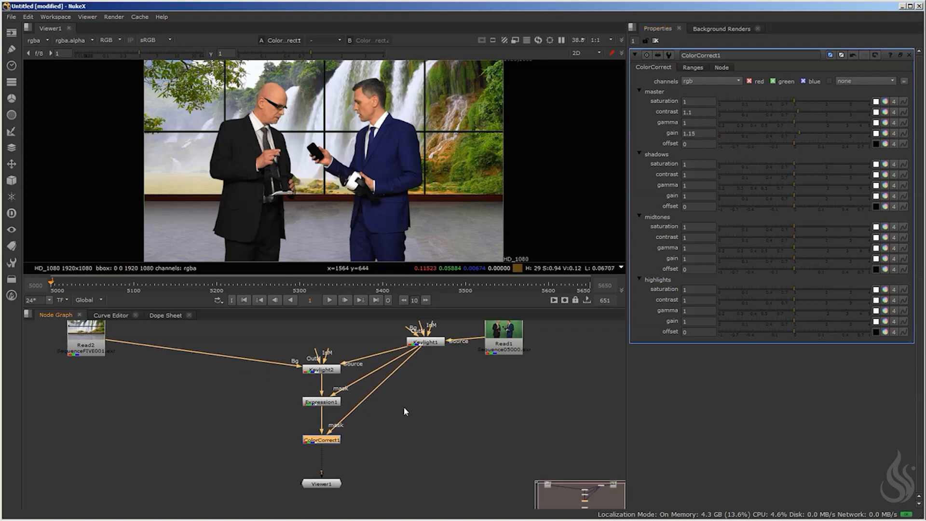
pyautogui.click(322, 489)
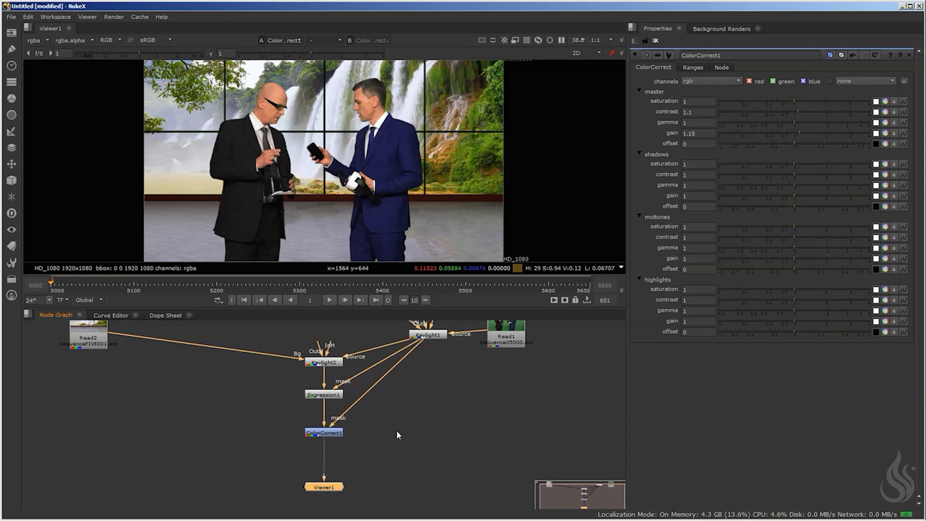
pyautogui.doubleClick(322, 434)
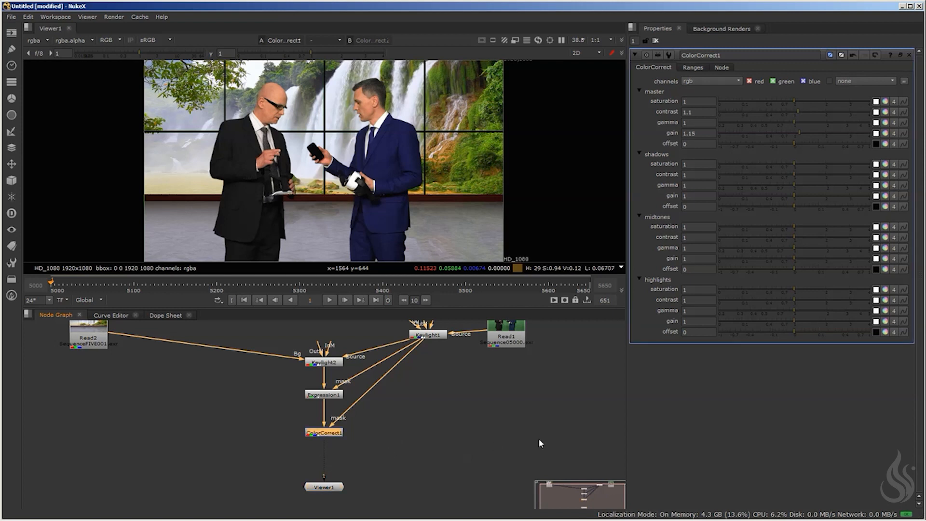
pyautogui.press('Tab')
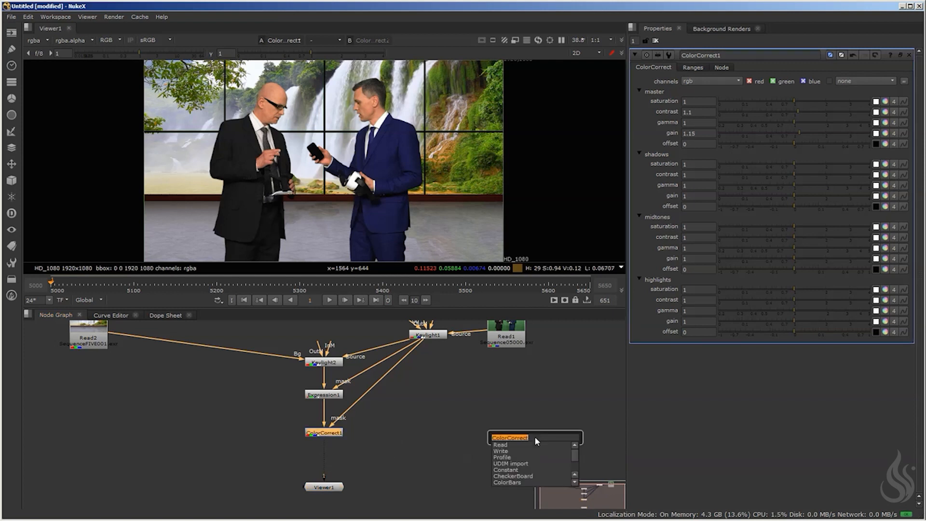
pyautogui.write('grade')
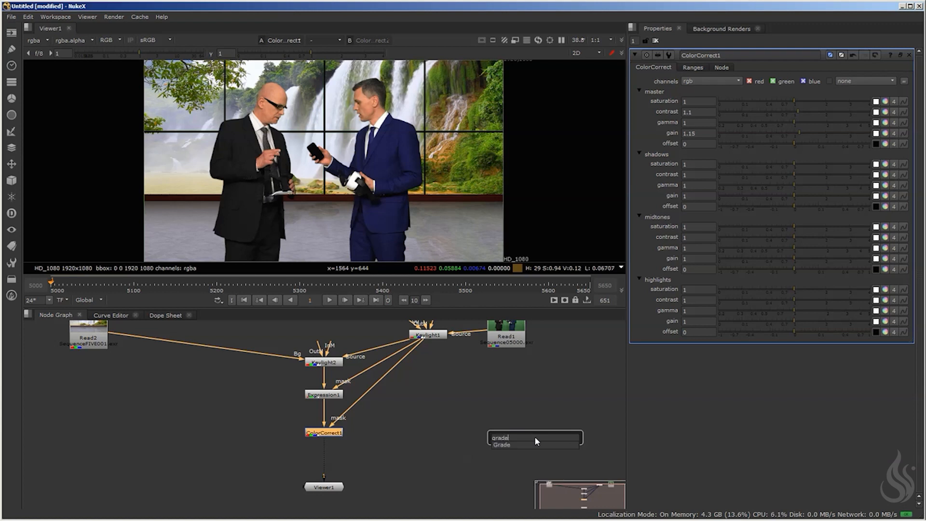
pyautogui.press('Return')
pyautogui.moveTo(329, 470); pyautogui.dragTo(329, 467)
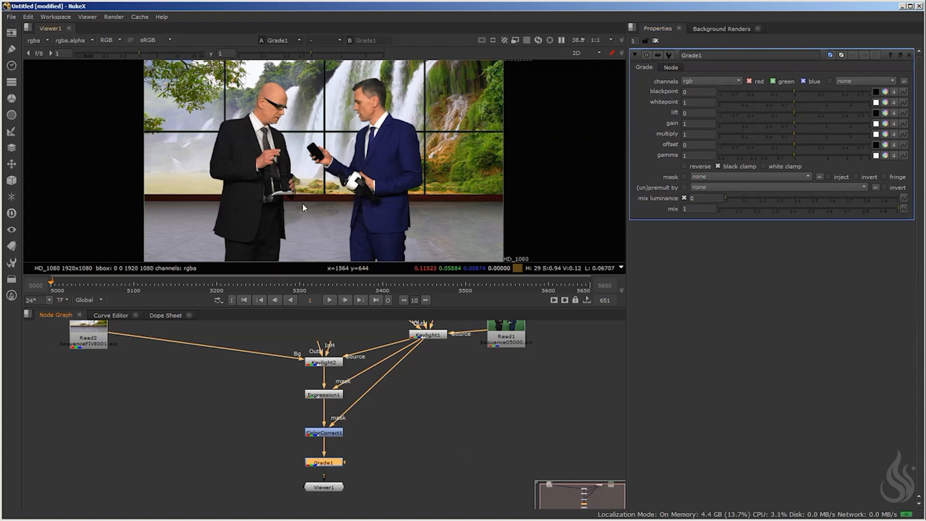
pyautogui.click(369, 459)
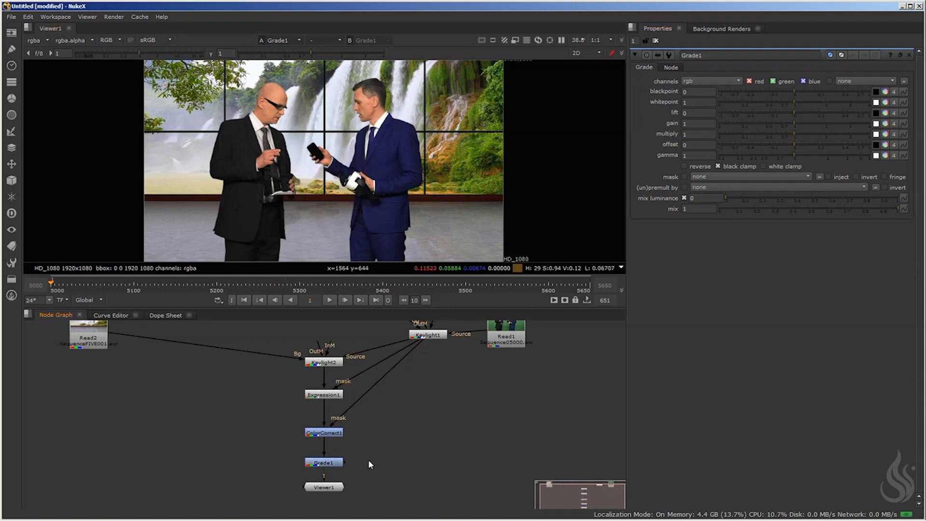
pyautogui.click(327, 465)
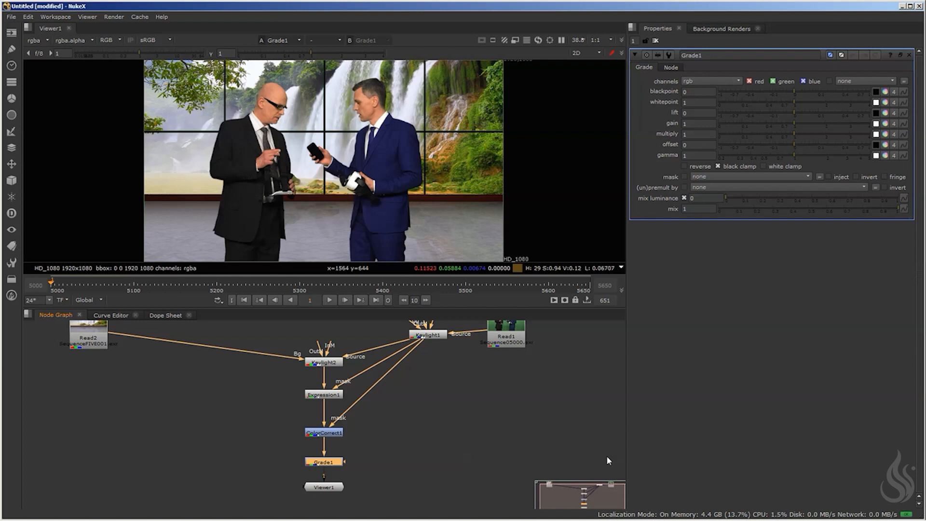
pyautogui.press('Delete')
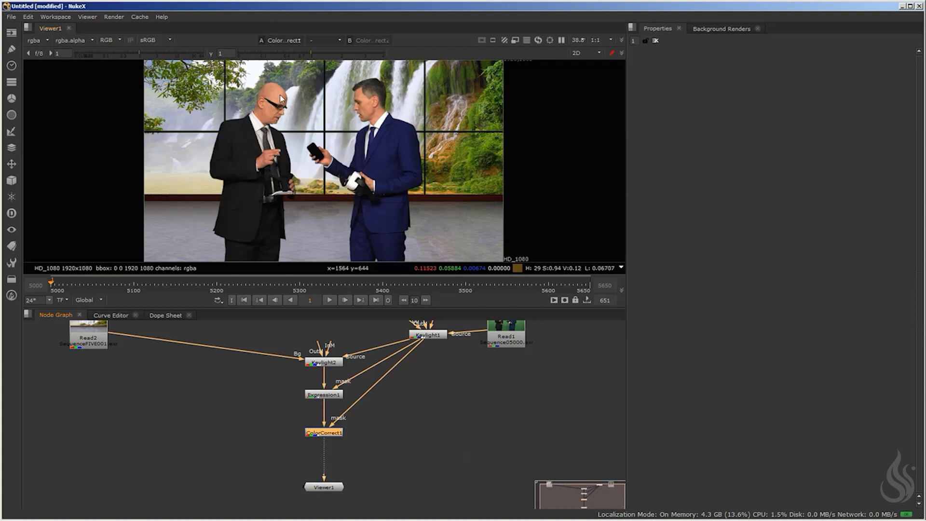
# - Reopen ColorCorrect1's properties and tidy the node graph by moving Read2, Viewer1 and Keylight1 closer to the main node chain
pyautogui.moveTo(314, 430)
pyautogui.mouseDown()
pyautogui.moveTo(409, 456)
pyautogui.moveTo(374, 430)
pyautogui.moveTo(321, 427)
pyautogui.mouseUp()
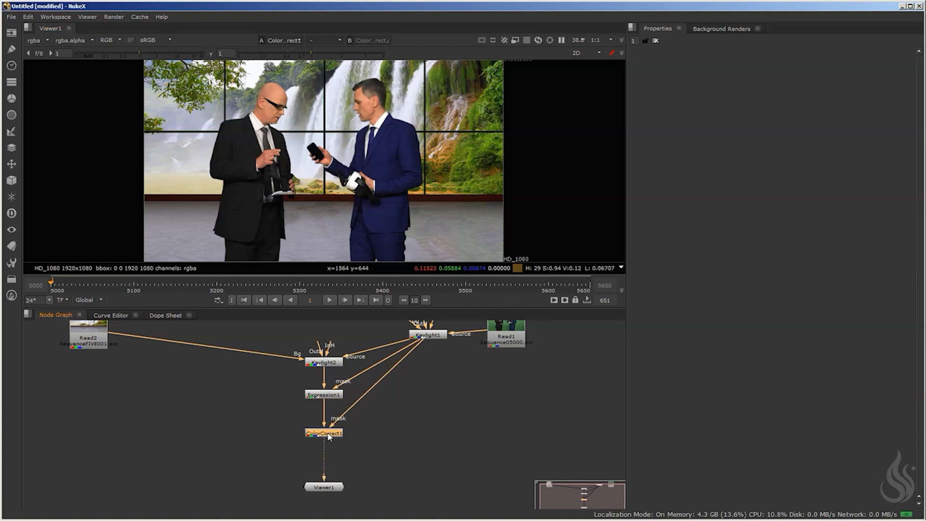
pyautogui.doubleClick(324, 433)
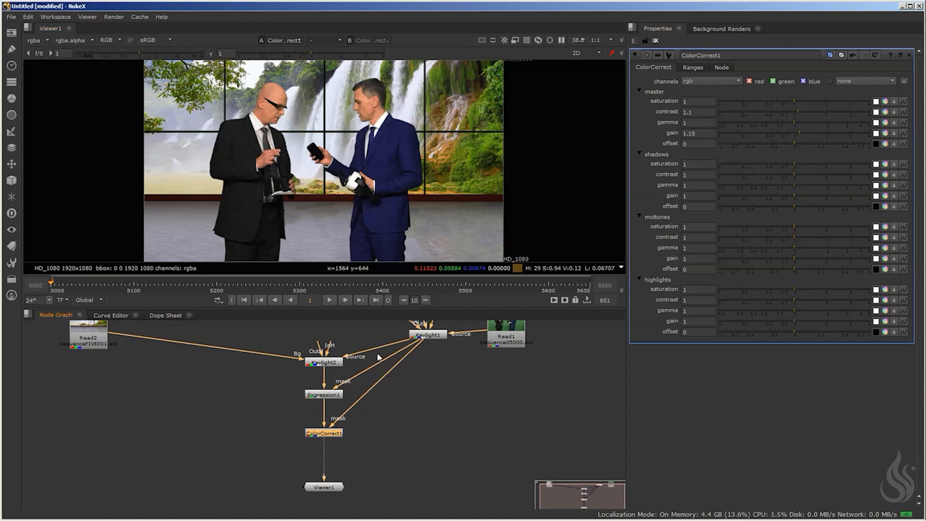
pyautogui.scroll(-2, 377, 353)
pyautogui.scroll(3, 292, 366)
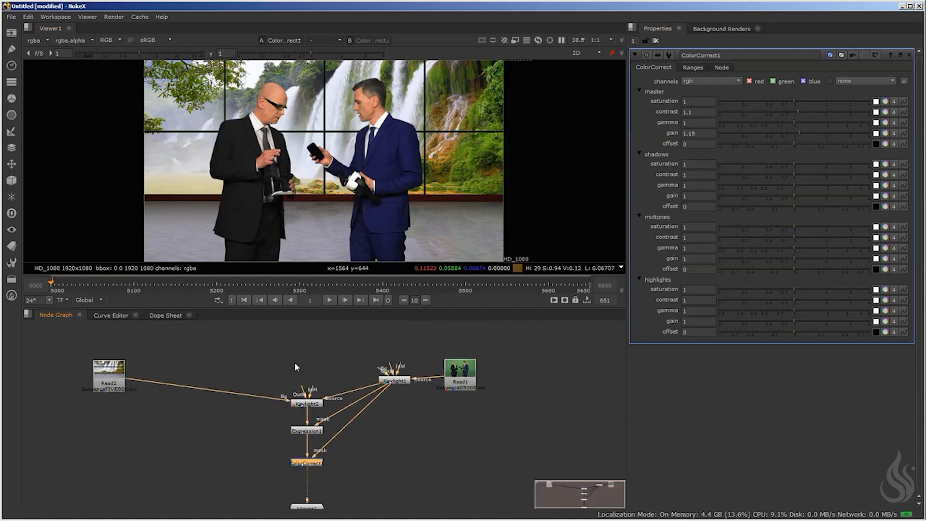
pyautogui.click(79, 348)
pyautogui.moveTo(80, 349); pyautogui.dragTo(225, 358)
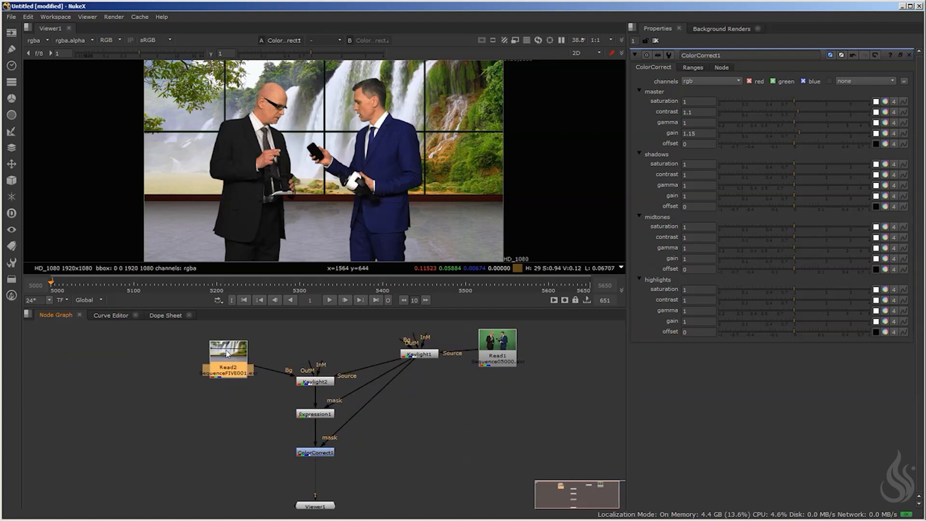
pyautogui.moveTo(323, 511); pyautogui.dragTo(324, 485)
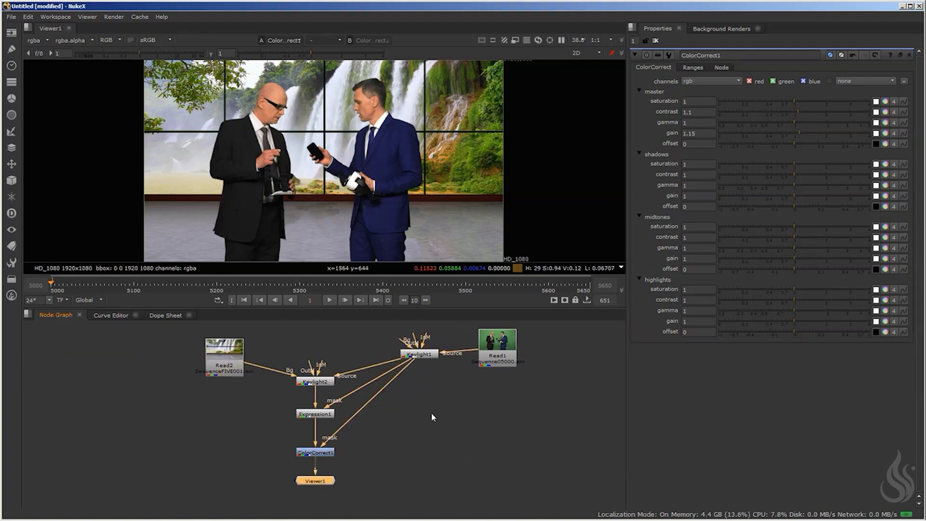
pyautogui.scroll(1, 418, 394)
pyautogui.scroll(-1, 420, 392)
pyautogui.moveTo(413, 353); pyautogui.dragTo(412, 366)
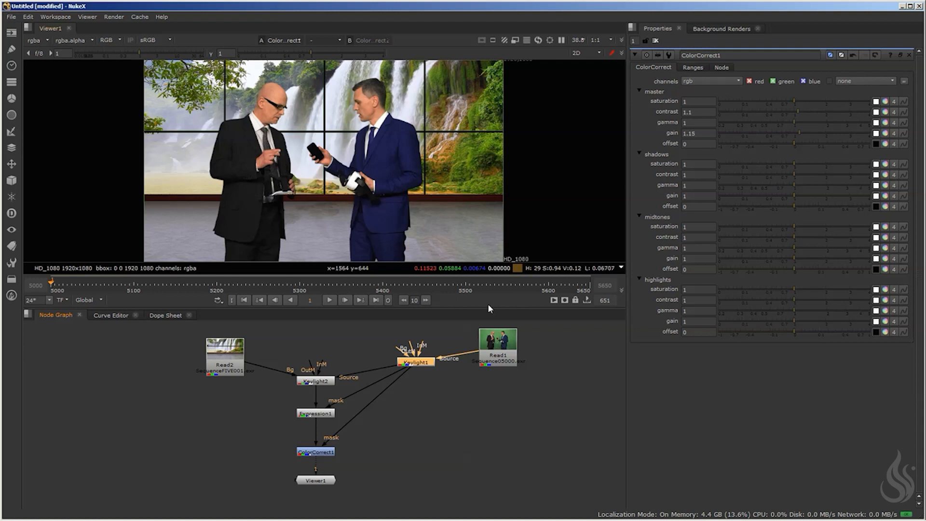
pyautogui.moveTo(416, 368); pyautogui.dragTo(409, 378)
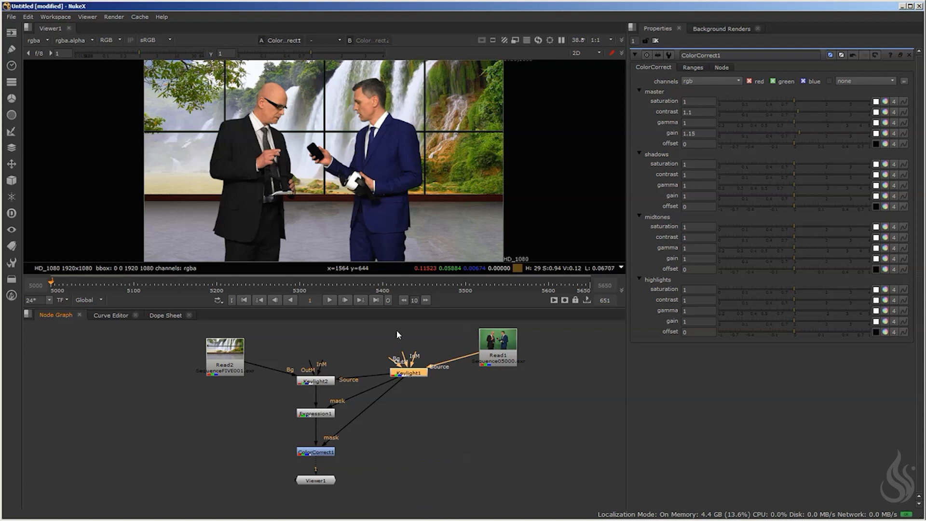
pyautogui.click(11, 131)
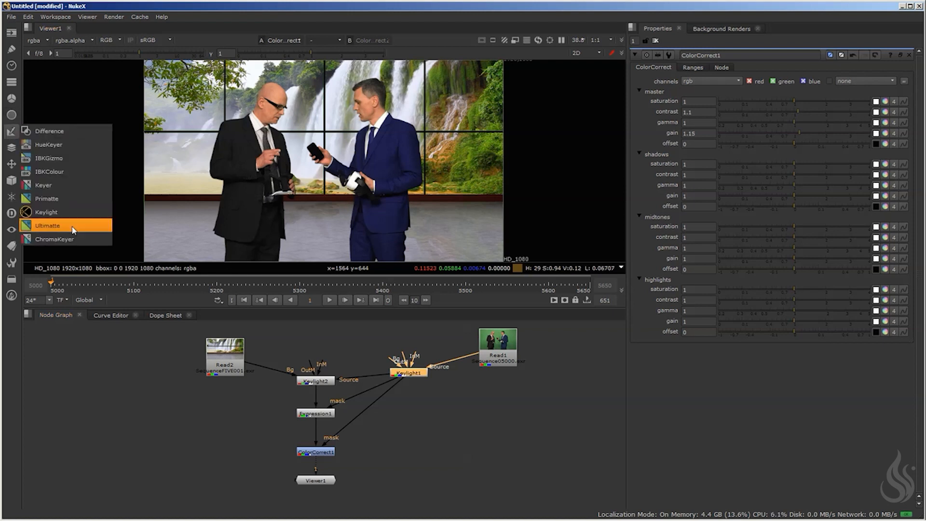
pyautogui.click(76, 8)
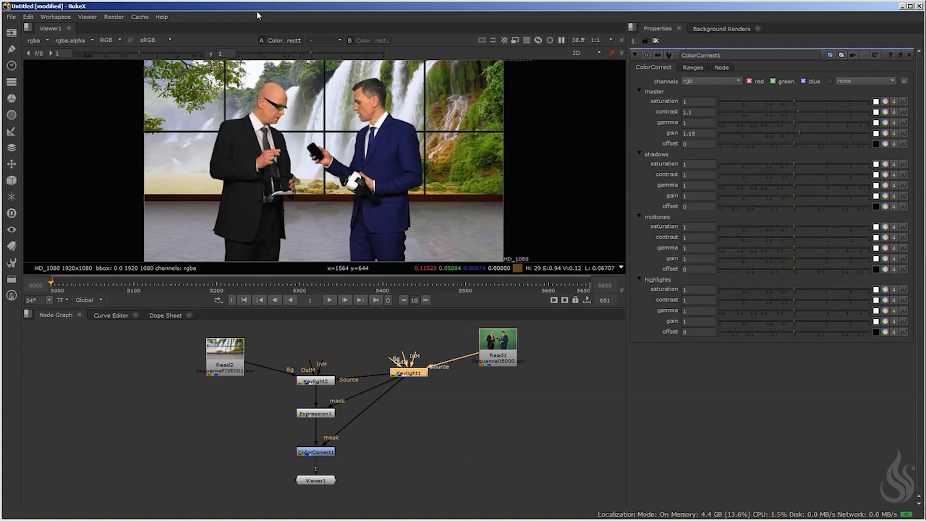
pyautogui.moveTo(401, 374)
pyautogui.mouseDown()
pyautogui.moveTo(435, 398)
pyautogui.moveTo(399, 370)
pyautogui.mouseUp()
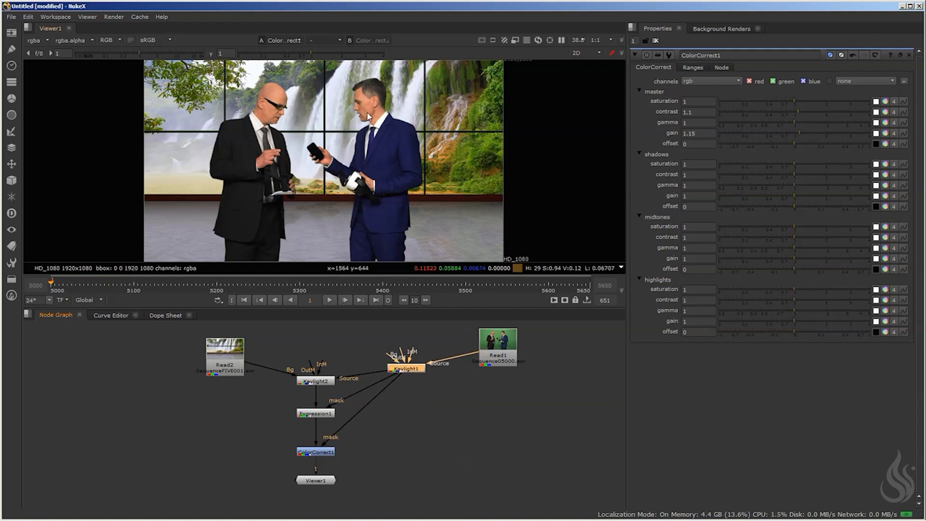
pyautogui.moveTo(311, 383)
pyautogui.mouseDown()
pyautogui.moveTo(307, 371)
pyautogui.moveTo(319, 386)
pyautogui.mouseUp()
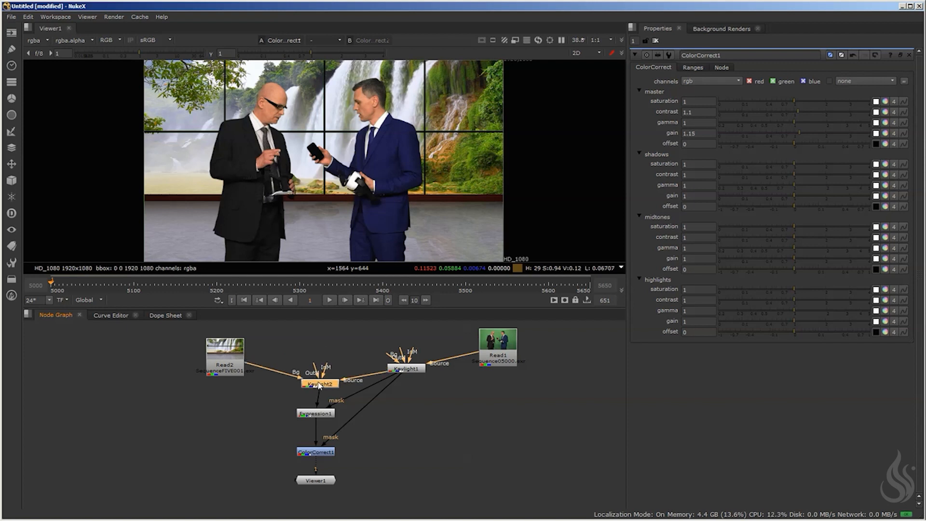
pyautogui.moveTo(399, 370); pyautogui.dragTo(410, 353)
pyautogui.moveTo(315, 393); pyautogui.dragTo(311, 393)
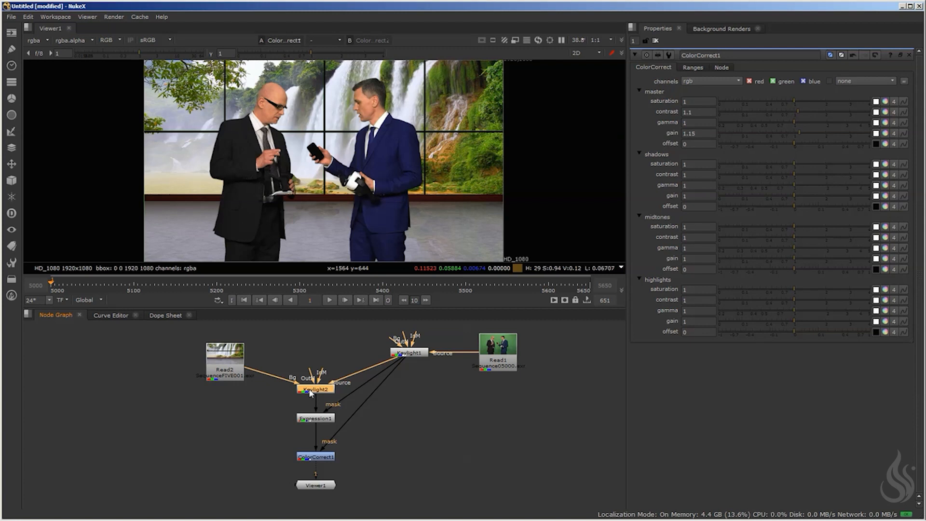
pyautogui.moveTo(415, 354)
pyautogui.mouseDown()
pyautogui.moveTo(405, 353)
pyautogui.moveTo(409, 340)
pyautogui.moveTo(403, 354)
pyautogui.mouseUp()
pyautogui.moveTo(318, 389); pyautogui.dragTo(322, 389)
pyautogui.moveTo(396, 354); pyautogui.dragTo(399, 356)
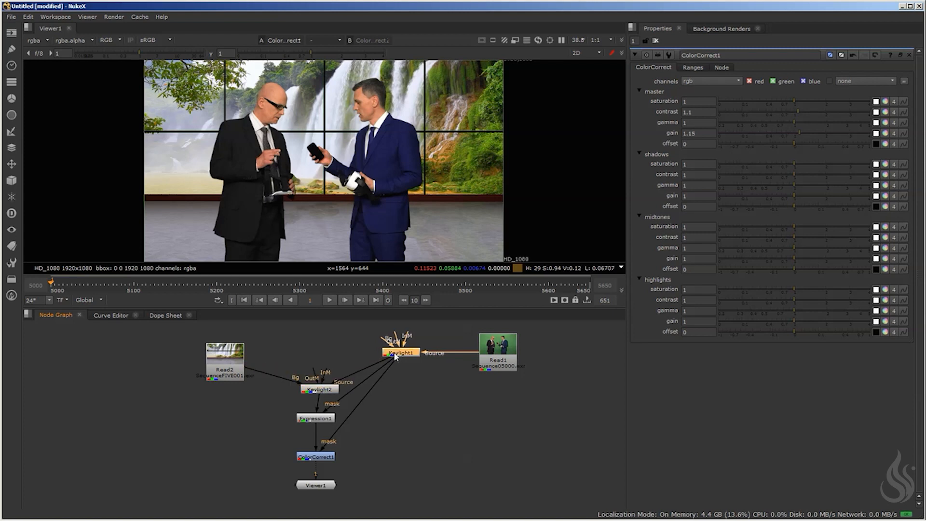
pyautogui.moveTo(395, 355); pyautogui.dragTo(397, 357)
pyautogui.moveTo(403, 358); pyautogui.dragTo(407, 354)
pyautogui.moveTo(319, 393); pyautogui.dragTo(321, 391)
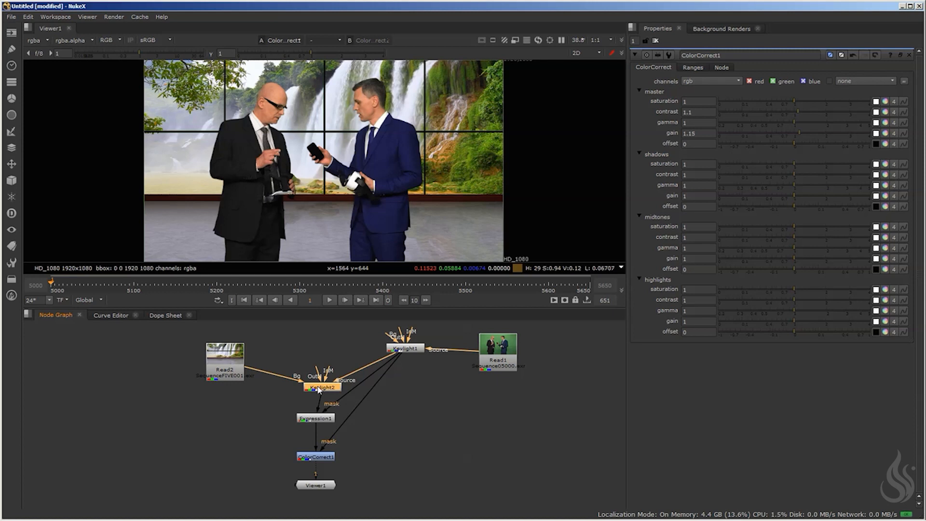
pyautogui.moveTo(316, 388)
pyautogui.mouseDown()
pyautogui.moveTo(318, 378)
pyautogui.moveTo(316, 388)
pyautogui.mouseUp()
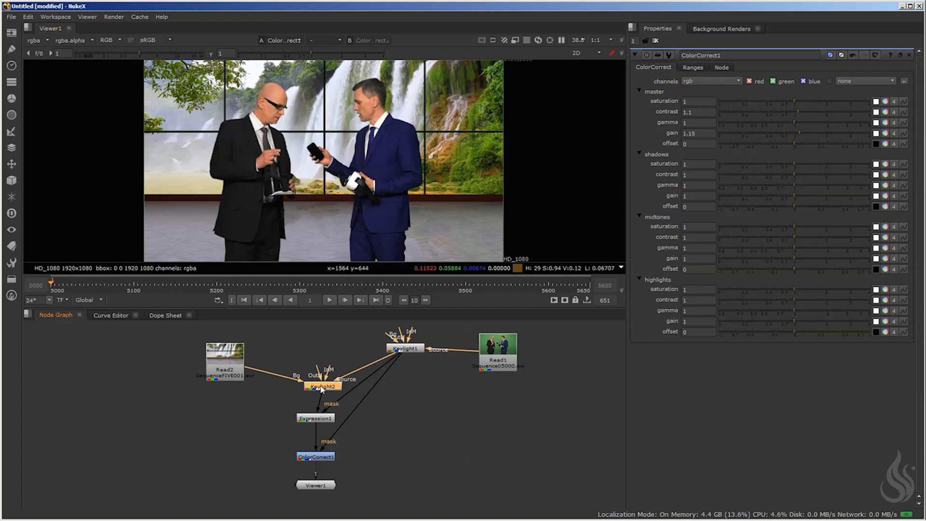
# - Review the keying settings of Keylight2, the despill expression in Expression1 and the mask connections coming from Keylight1
pyautogui.doubleClick(321, 386)
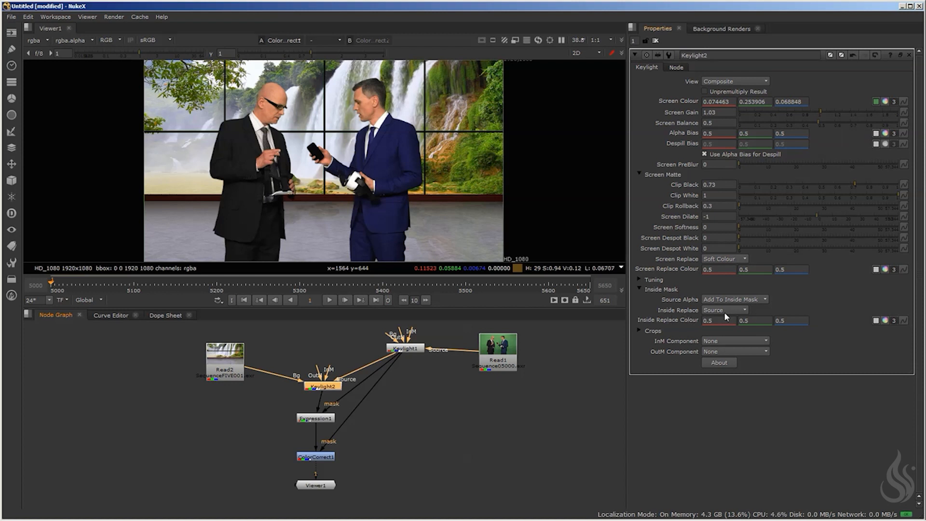
pyautogui.moveTo(317, 387); pyautogui.dragTo(314, 388)
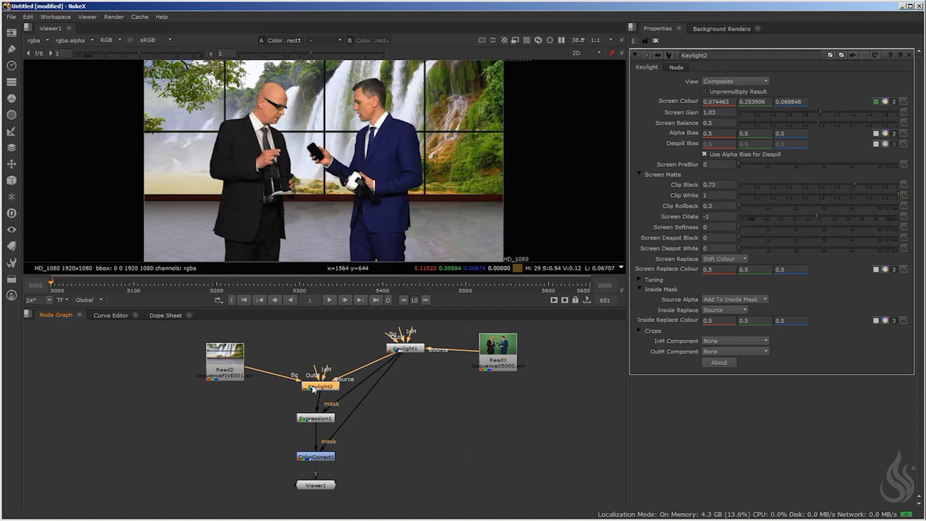
pyautogui.doubleClick(317, 419)
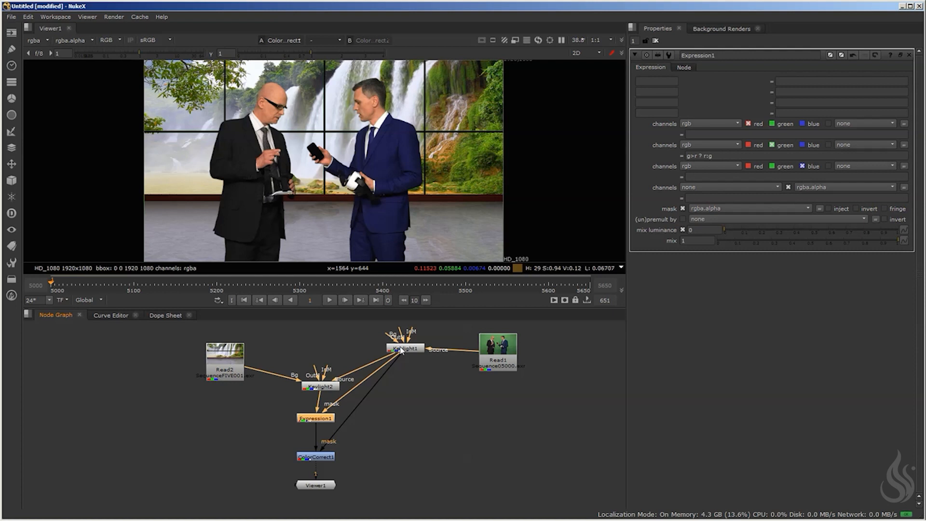
pyautogui.click(313, 457)
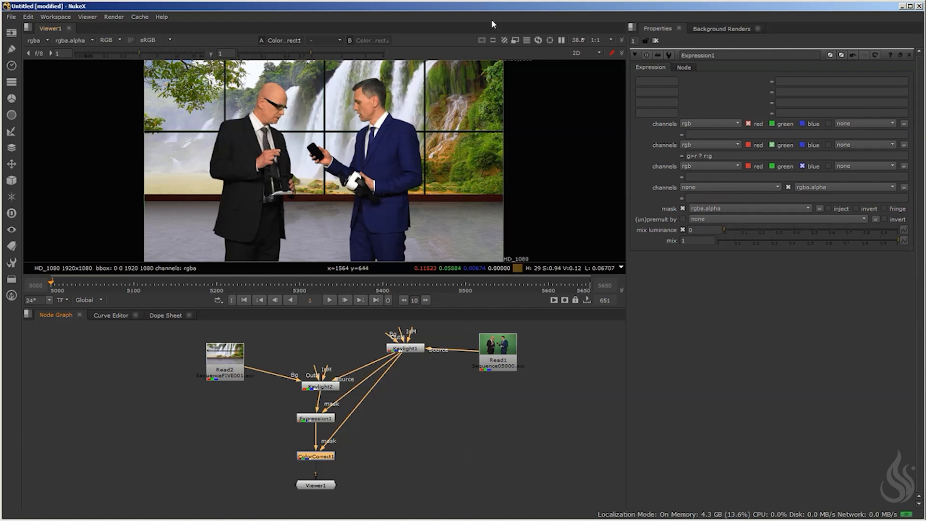
pyautogui.moveTo(410, 349); pyautogui.dragTo(420, 348)
pyautogui.moveTo(318, 461); pyautogui.dragTo(319, 465)
pyautogui.click(426, 404)
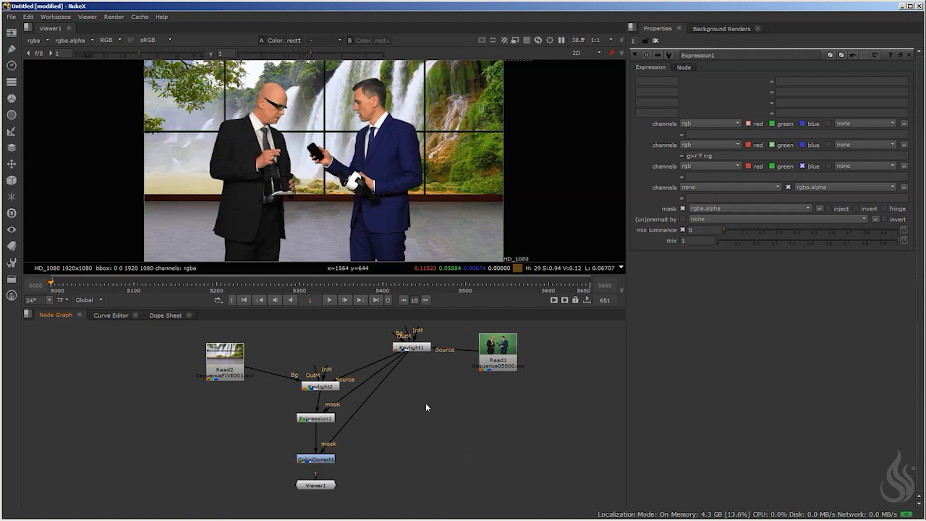